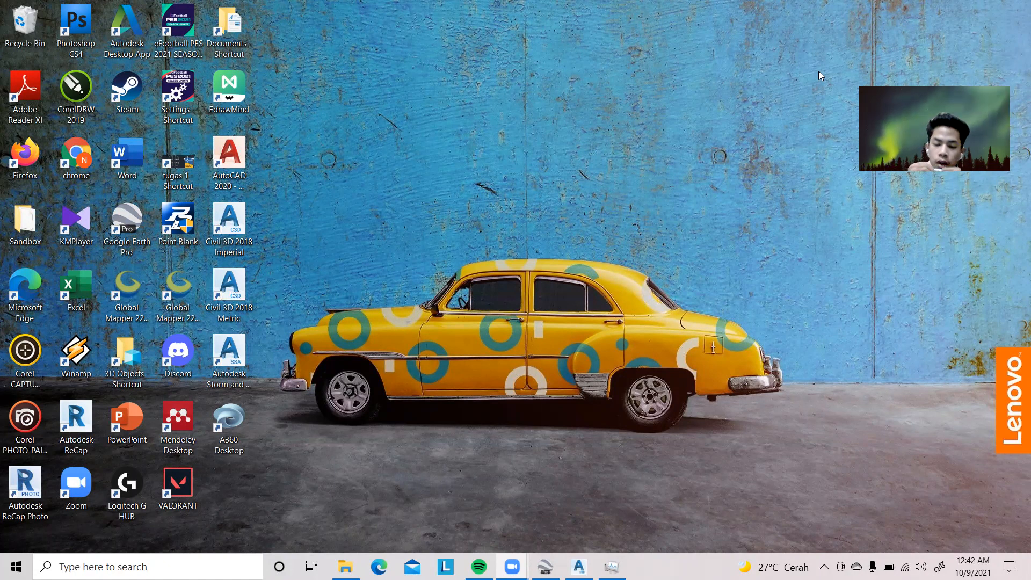
pyautogui.click(545, 566)
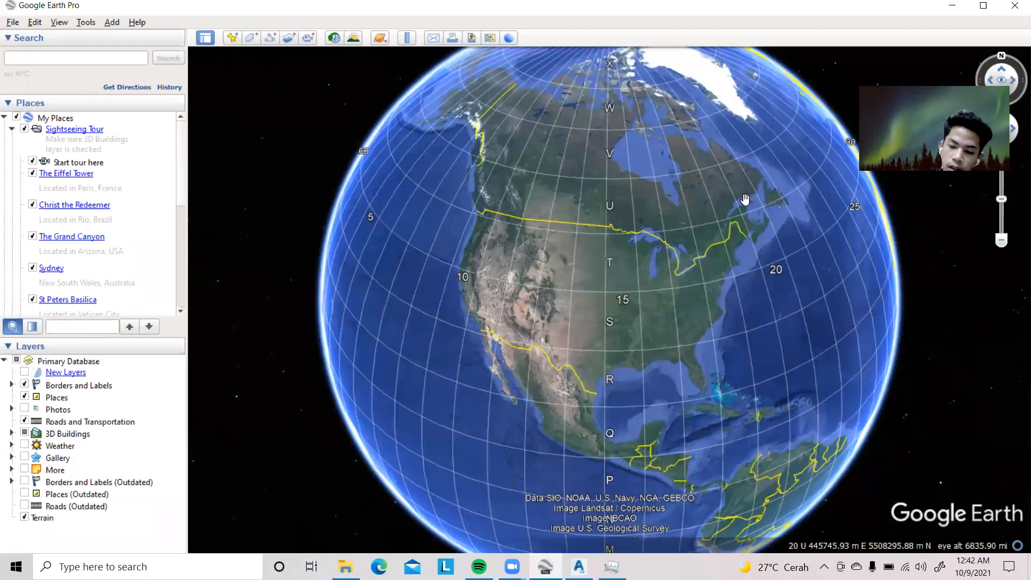
pyautogui.click(952, 5)
pyautogui.click(578, 567)
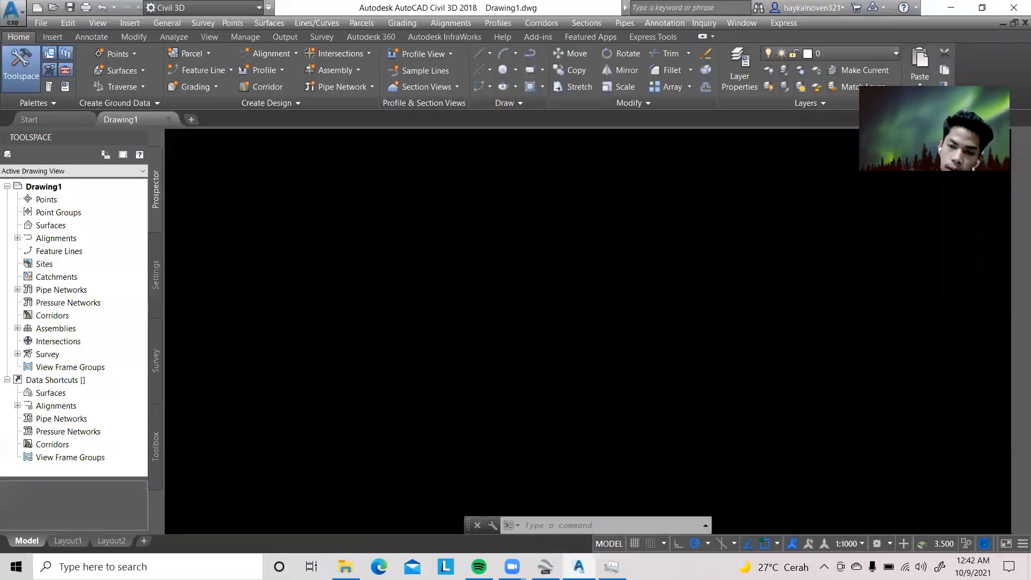
pyautogui.click(951, 8)
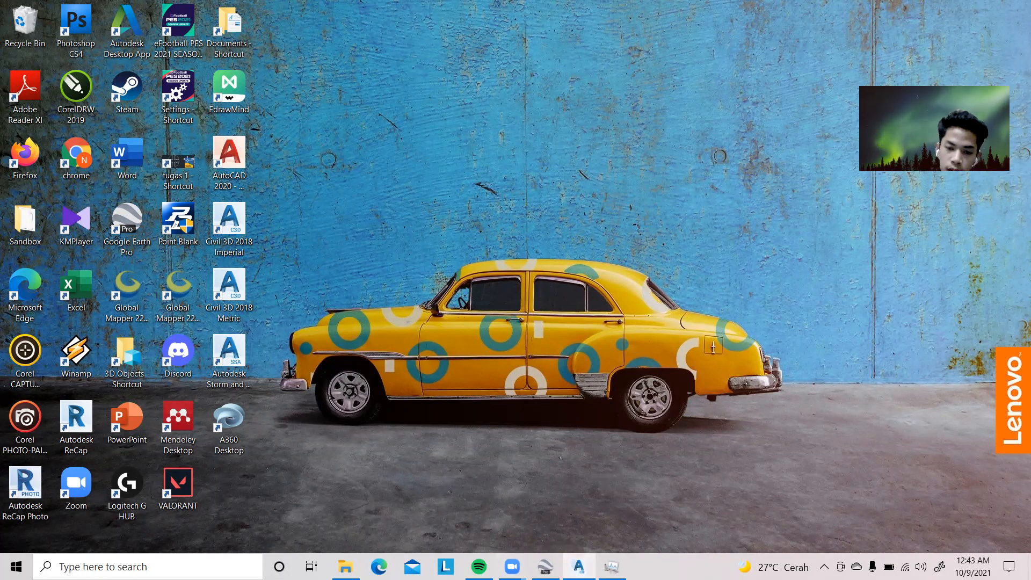
pyautogui.click(578, 567)
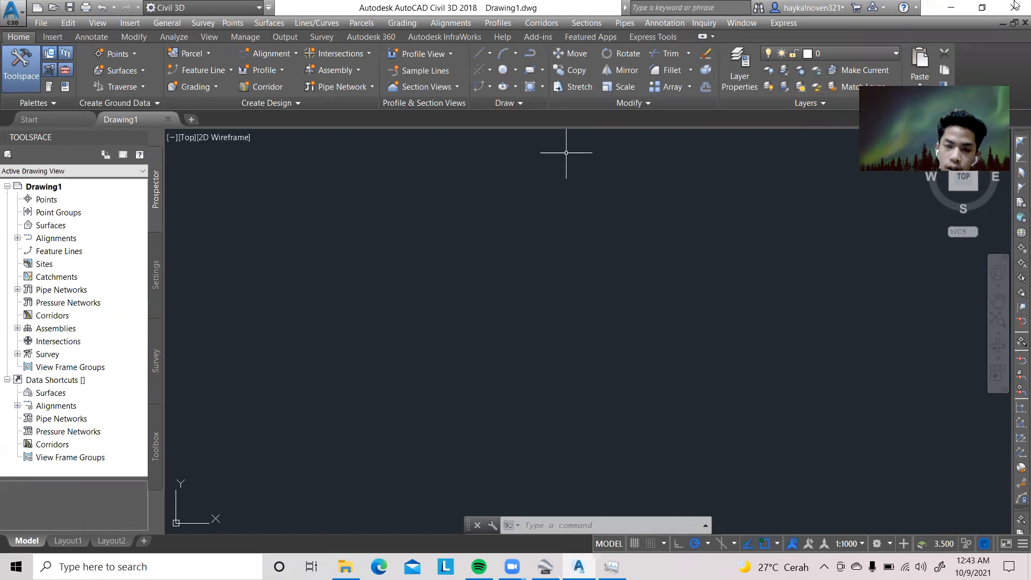
pyautogui.click(950, 8)
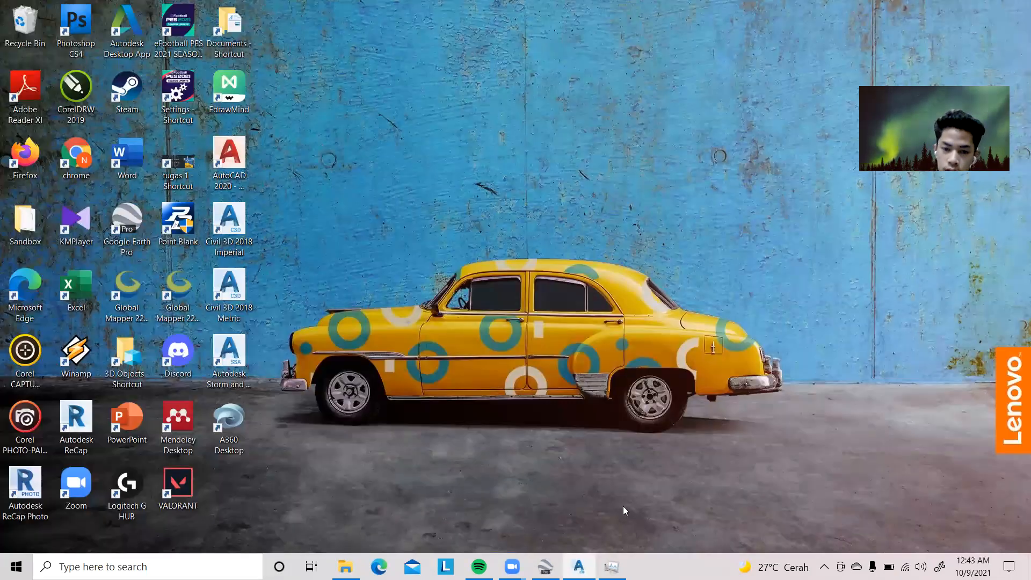
# In Google Earth Pro, search for the location "JALAN LINGKAR SELATAN KOTA JAMBI"
pyautogui.click(546, 567)
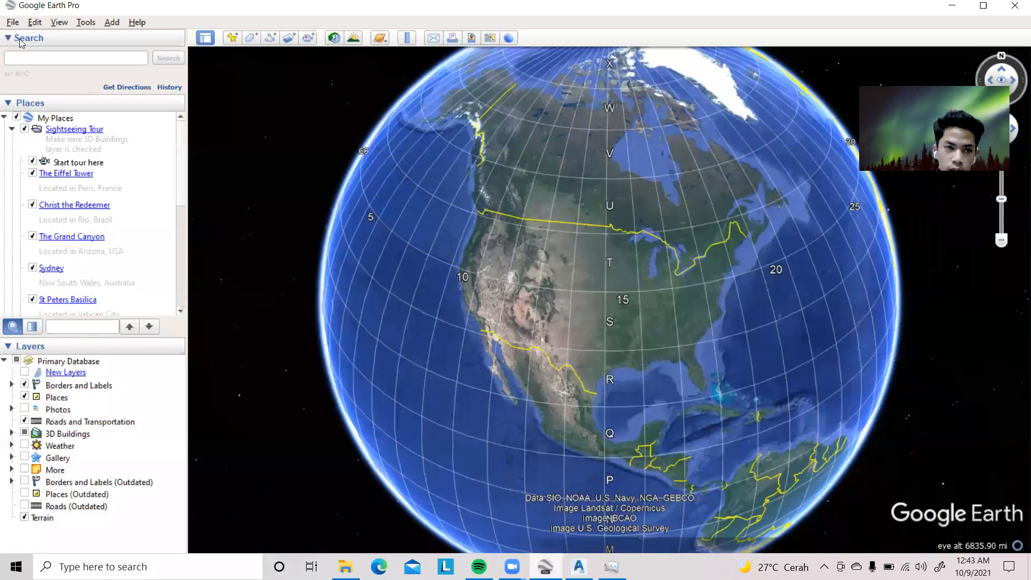
pyautogui.click(111, 59)
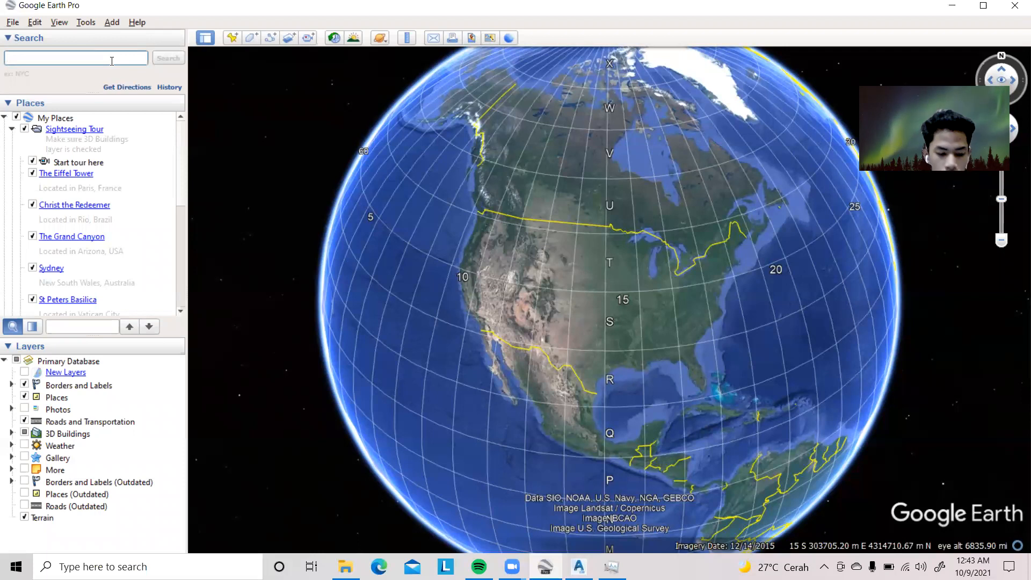
pyautogui.press('capslock')
pyautogui.write('JALAN LINGKAR S')
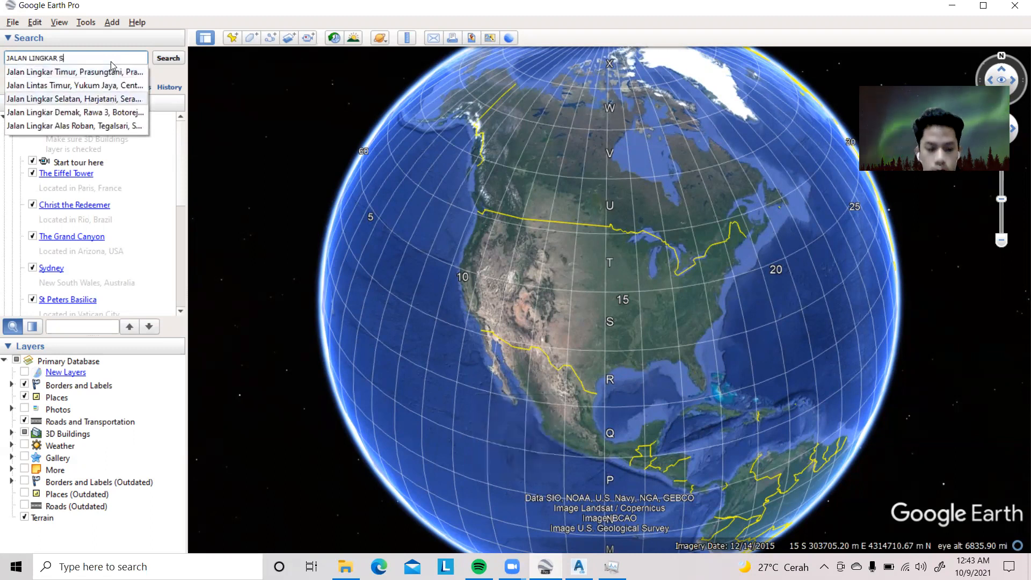
pyautogui.write('ELATAN KOTA JAMB')
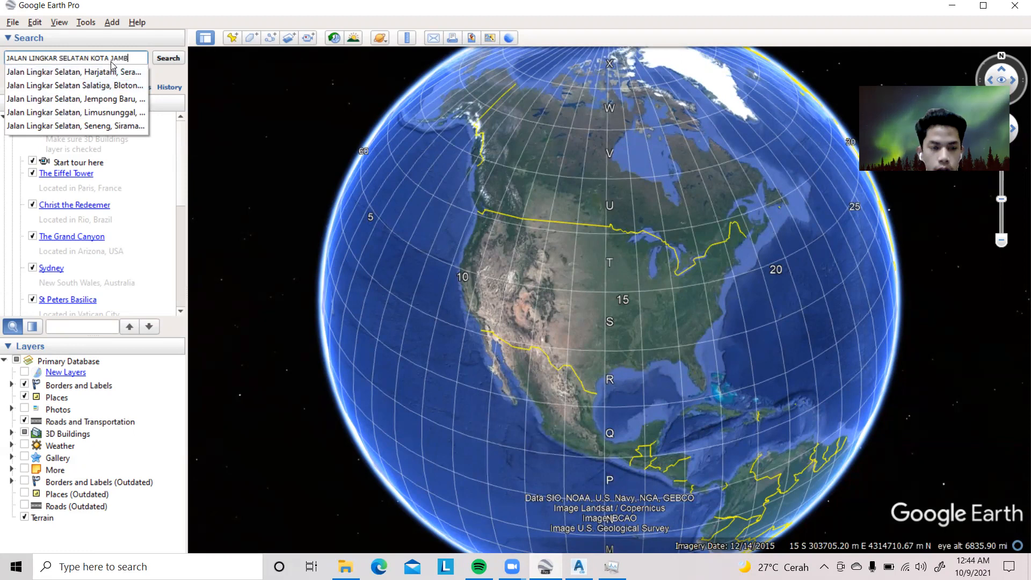
pyautogui.write('I')
pyautogui.press('Return')
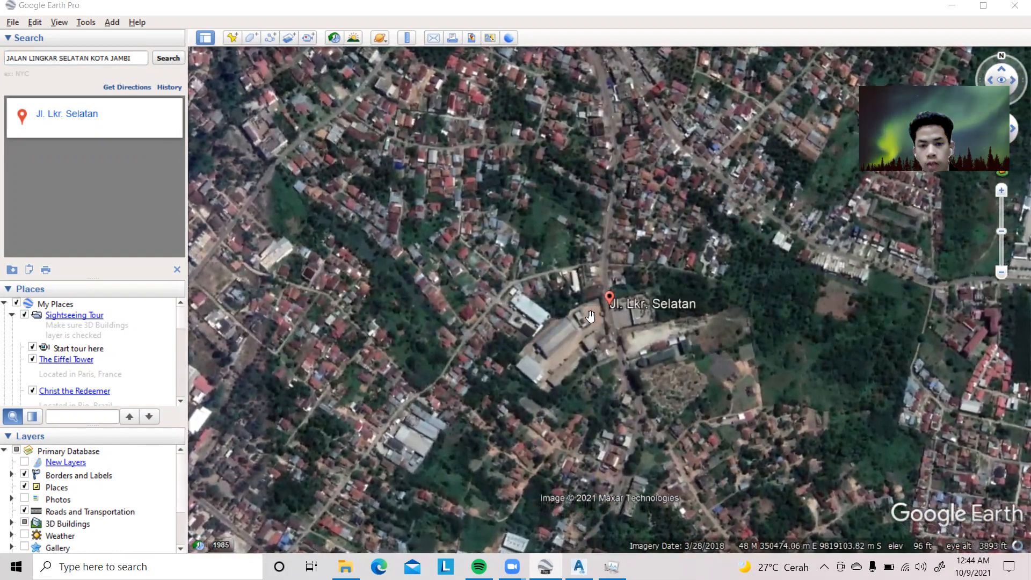
# Examine the roads and surroundings of the Jl. Lkr. Selatan marker, including Jl. Berlian and the area north and south of it
pyautogui.scroll(3, 583, 325)
pyautogui.moveTo(583, 325); pyautogui.dragTo(624, 176)
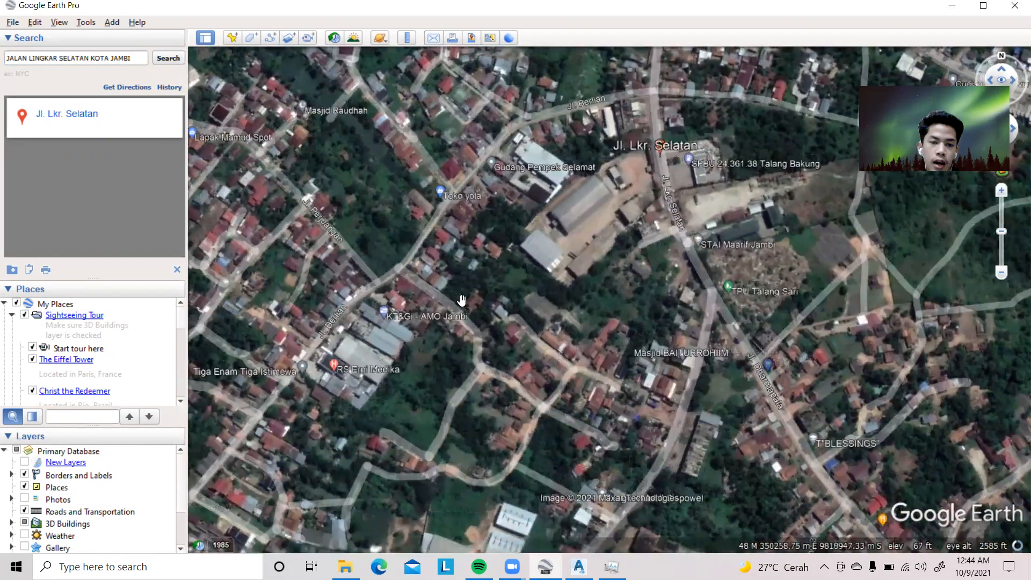
pyautogui.moveTo(476, 283); pyautogui.dragTo(570, 256)
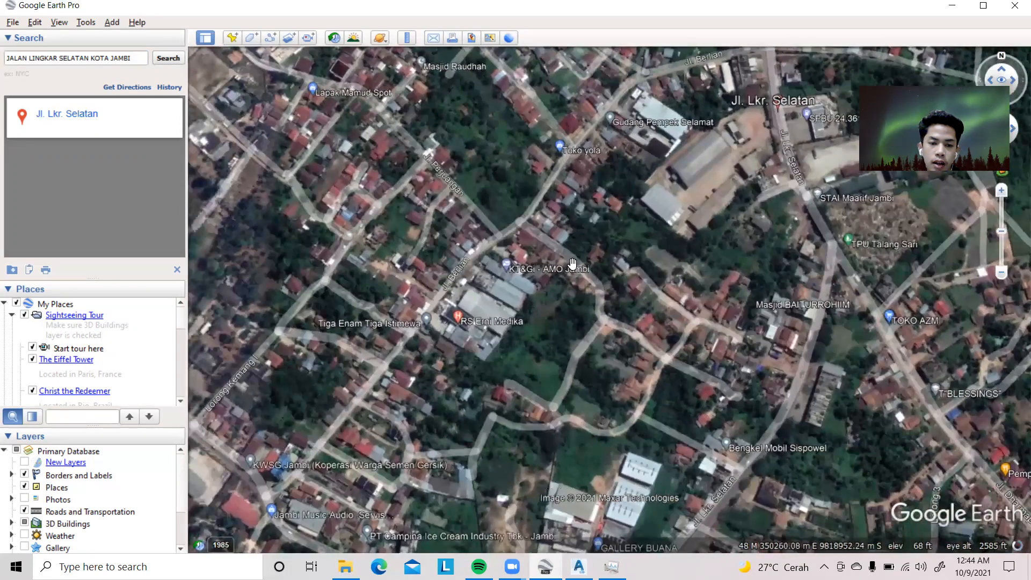
pyautogui.moveTo(443, 410); pyautogui.dragTo(437, 362)
pyautogui.scroll(-1, 437, 362)
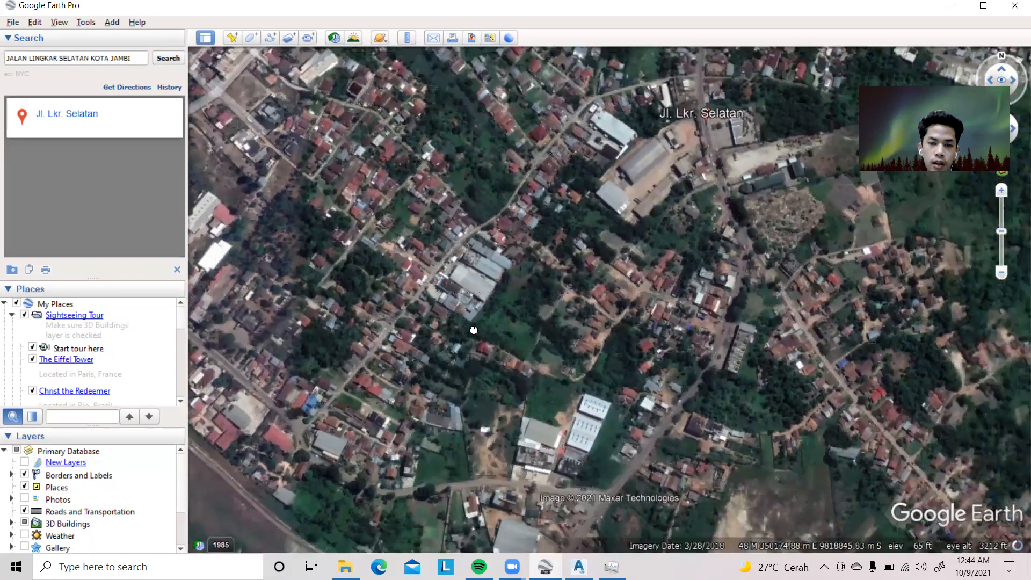
pyautogui.moveTo(474, 318); pyautogui.dragTo(468, 340)
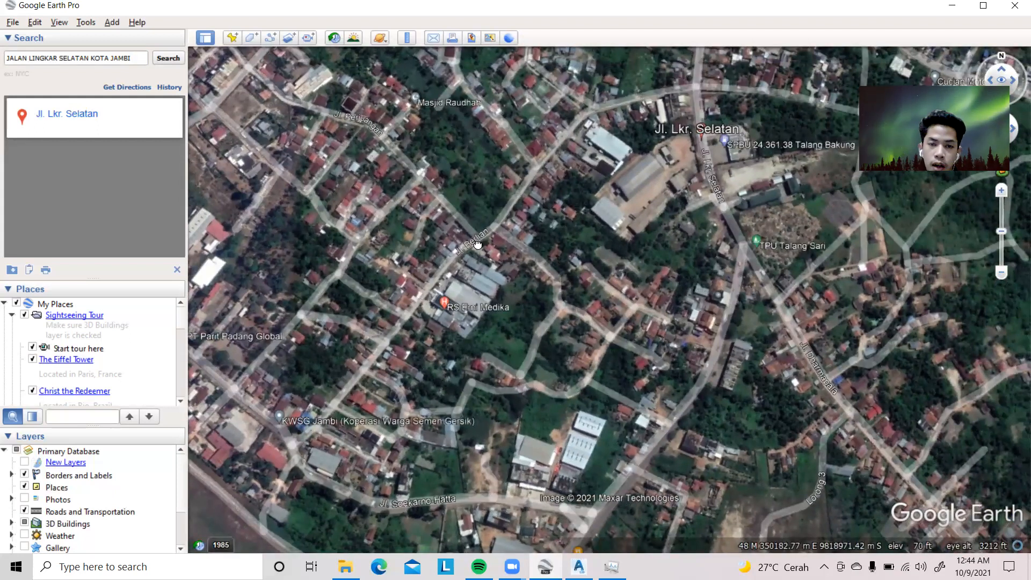
pyautogui.moveTo(479, 245); pyautogui.dragTo(457, 272)
pyautogui.moveTo(543, 207); pyautogui.dragTo(548, 240)
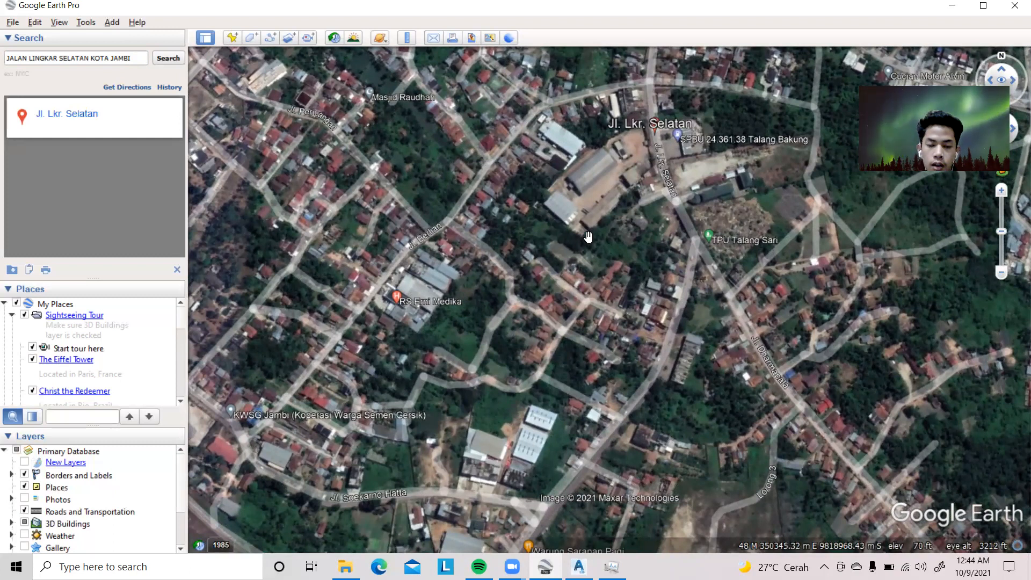
pyautogui.moveTo(486, 217); pyautogui.dragTo(432, 290)
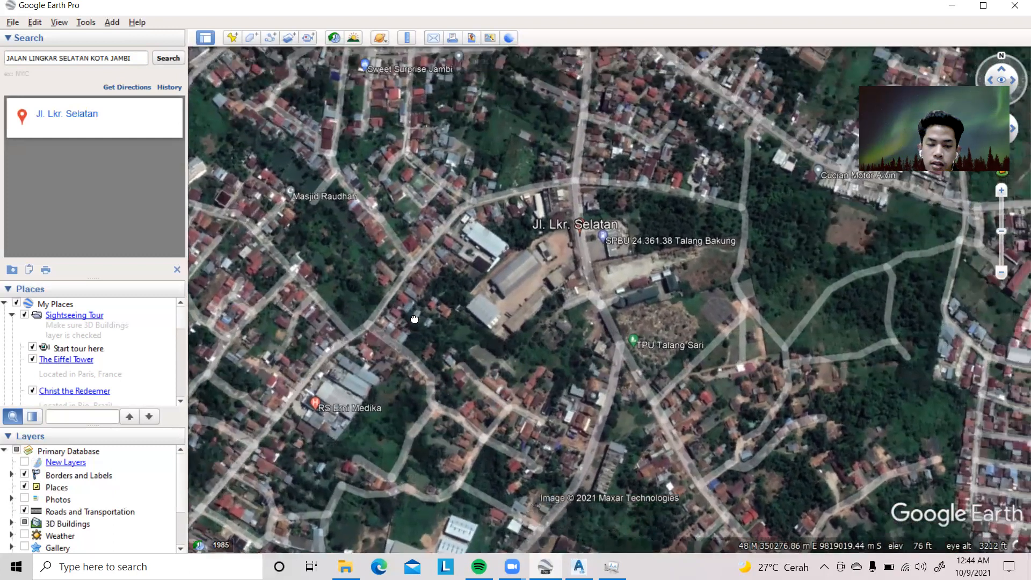
pyautogui.moveTo(584, 194); pyautogui.dragTo(434, 255)
pyautogui.scroll(-3, 434, 254)
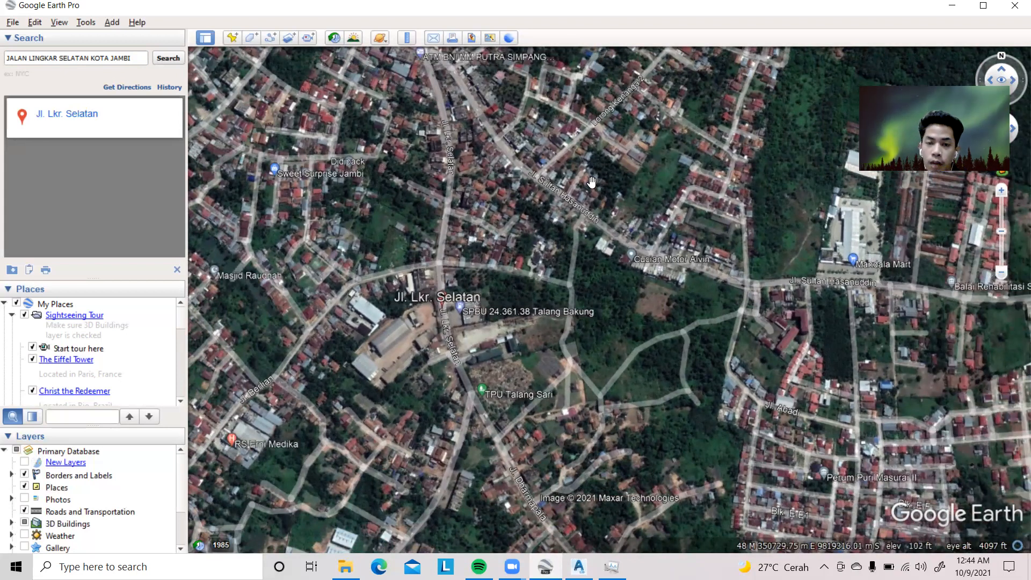
pyautogui.moveTo(587, 208); pyautogui.dragTo(575, 237)
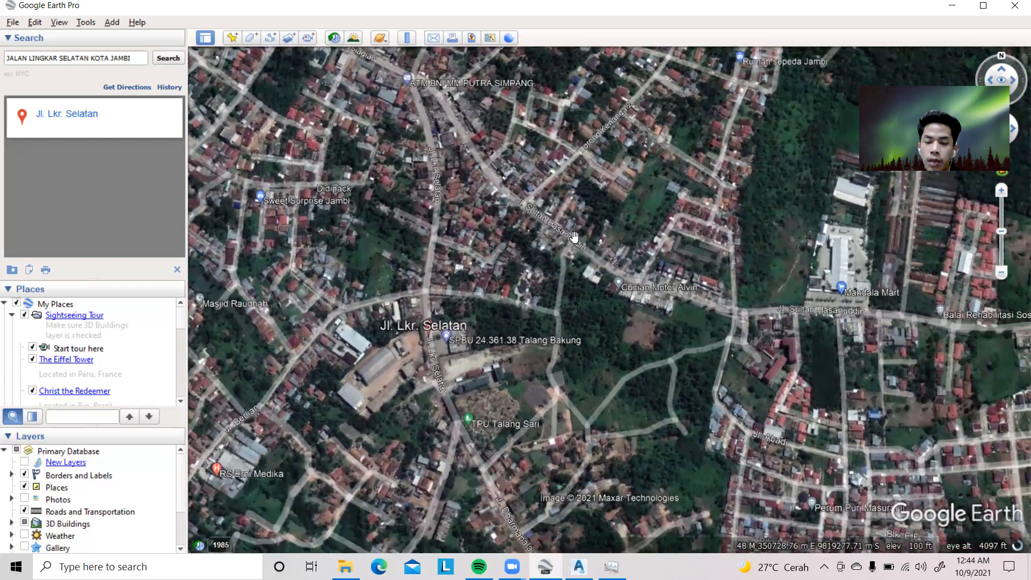
pyautogui.moveTo(429, 305); pyautogui.dragTo(476, 264)
pyautogui.scroll(3, 475, 263)
pyautogui.scroll(-2, 476, 240)
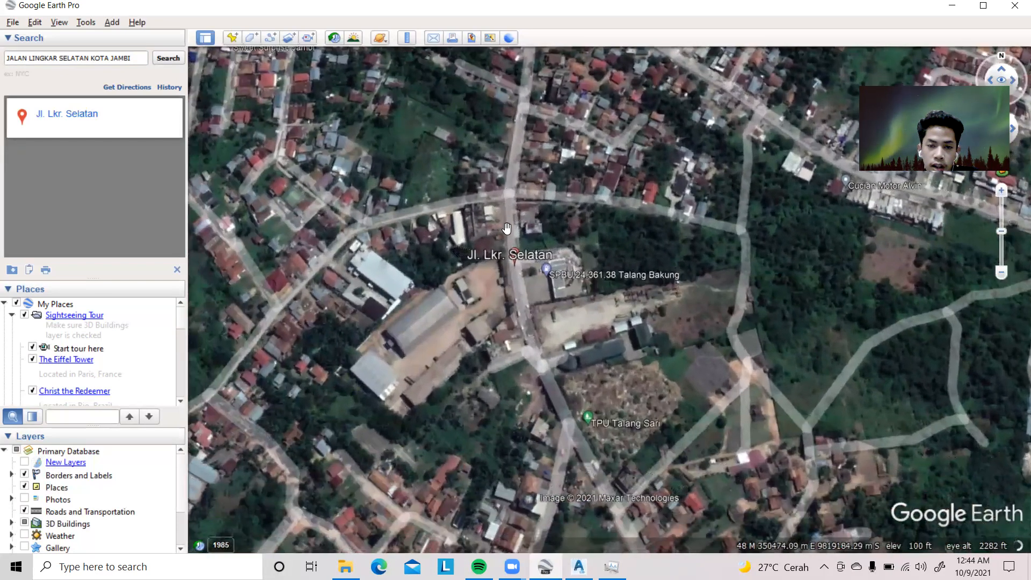
pyautogui.scroll(-2, 512, 232)
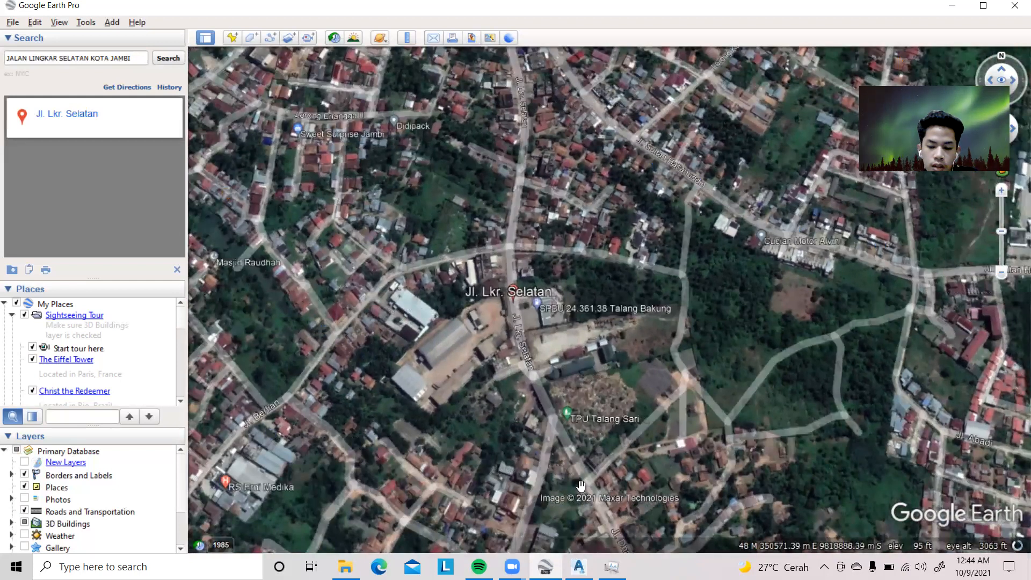
pyautogui.moveTo(535, 460); pyautogui.dragTo(651, 384)
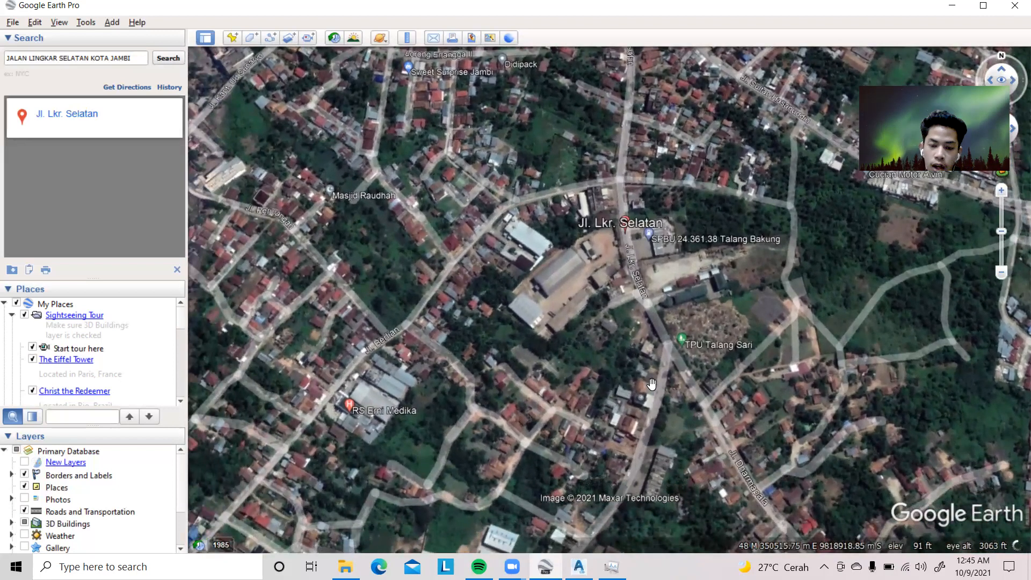
pyautogui.moveTo(456, 331); pyautogui.dragTo(521, 311)
# Switch the coordinate grid overlay off and on again
pyautogui.click(59, 22)
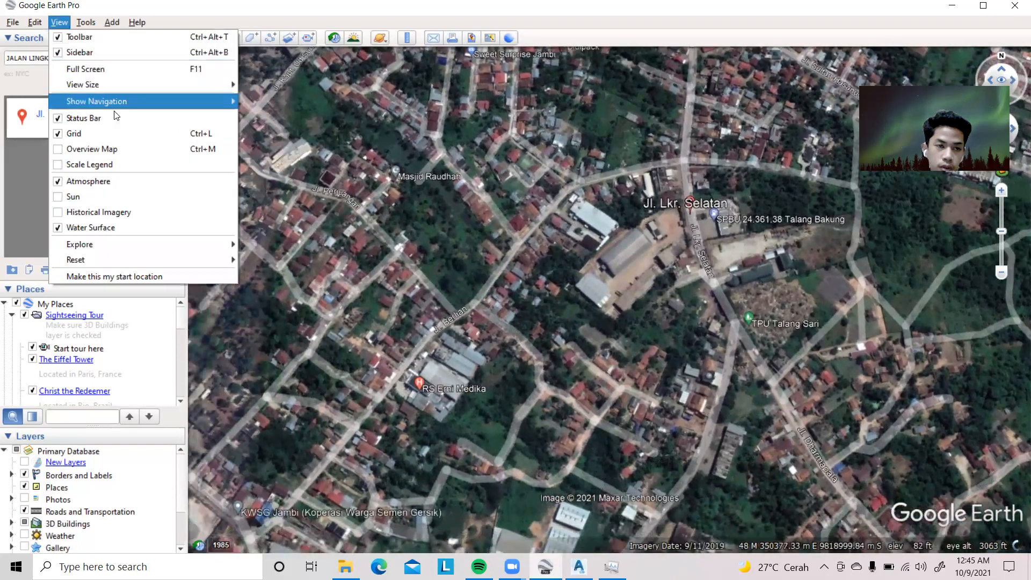
pyautogui.click(117, 139)
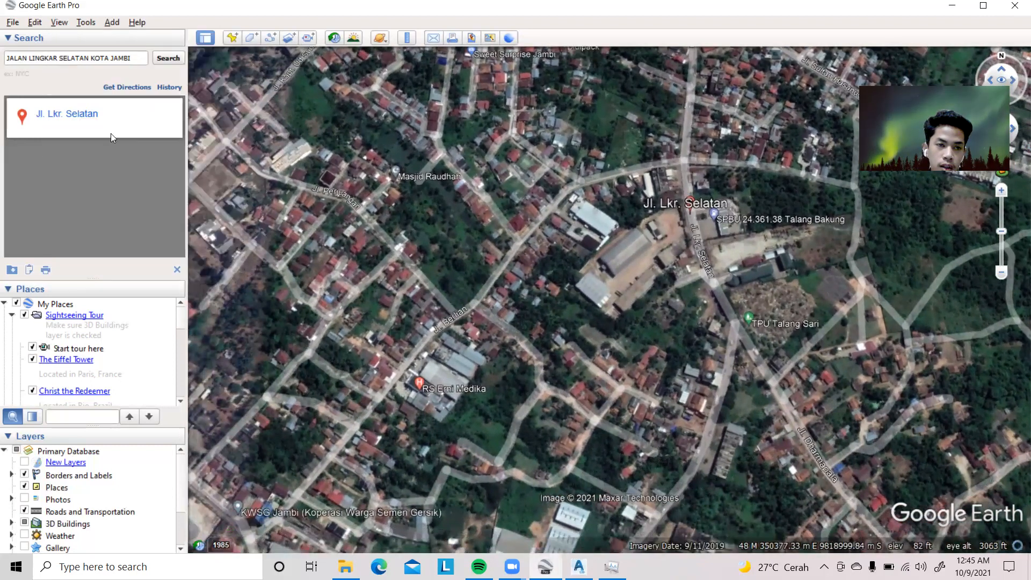
pyautogui.click(67, 22)
pyautogui.click(80, 131)
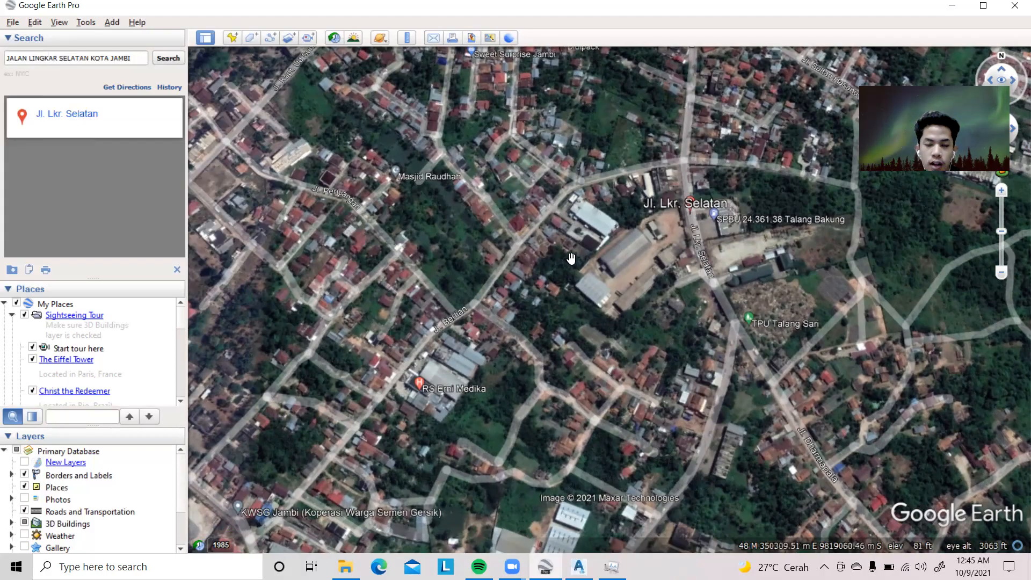
# Examine the grid at the scale of Indonesia to identify the UTM zone containing Jl. Lkr. Selatan
pyautogui.scroll(-3, 570, 258)
pyautogui.scroll(-5, 577, 257)
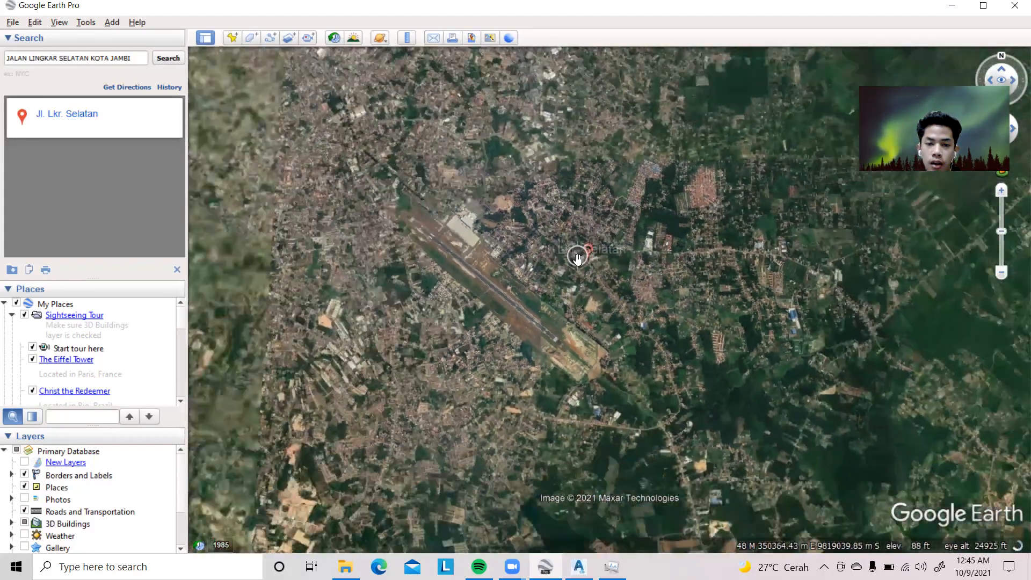
pyautogui.scroll(-5, 579, 263)
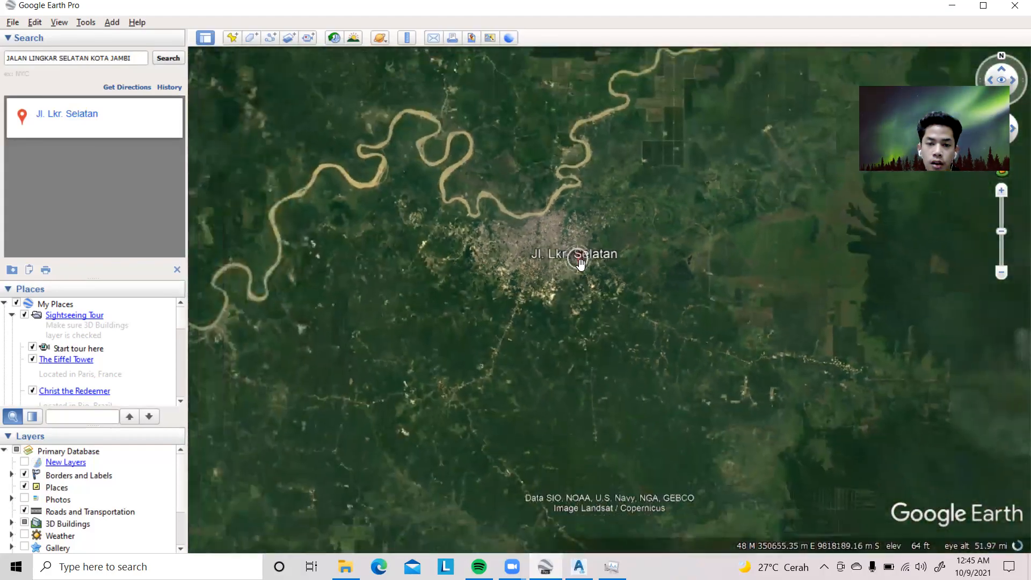
pyautogui.scroll(-5, 580, 263)
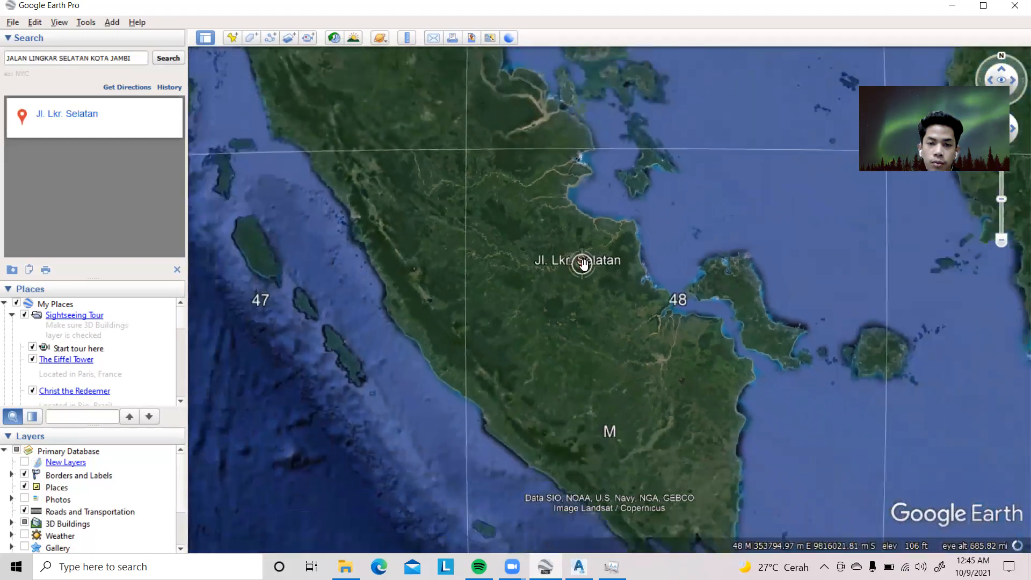
pyautogui.scroll(-5, 623, 263)
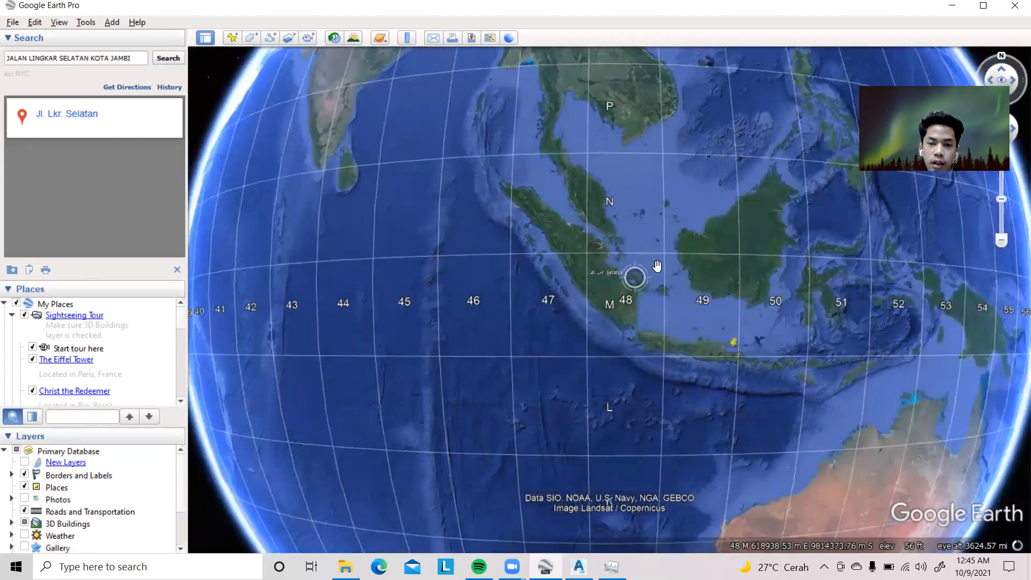
pyautogui.scroll(2, 633, 287)
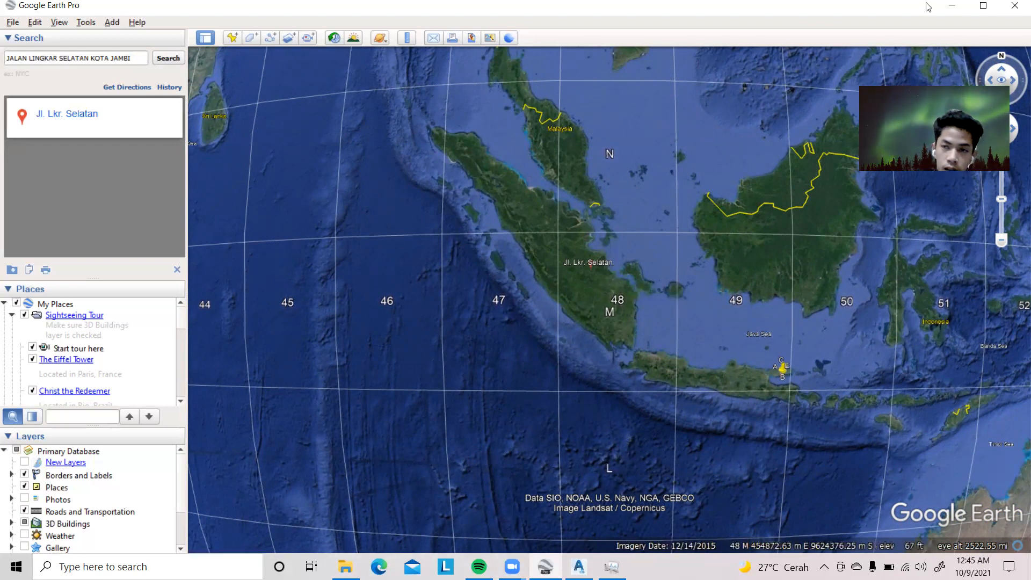
# In Chrome, search images for "PEMBAGIAN UTM DI INDONESIA" and open the preview of the asifah.com UTM zone map
pyautogui.click(952, 6)
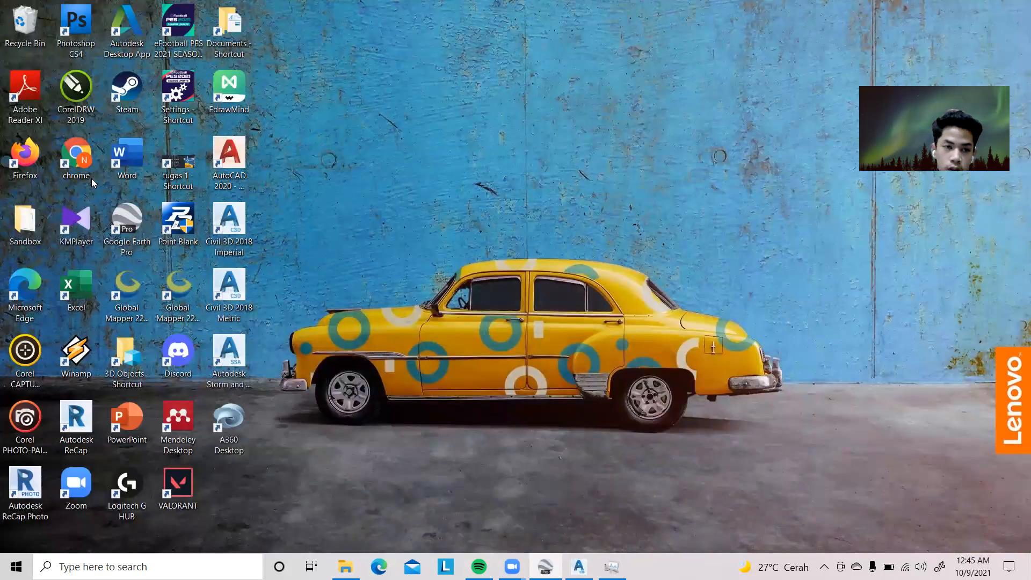
pyautogui.click(77, 164)
pyautogui.doubleClick(77, 164)
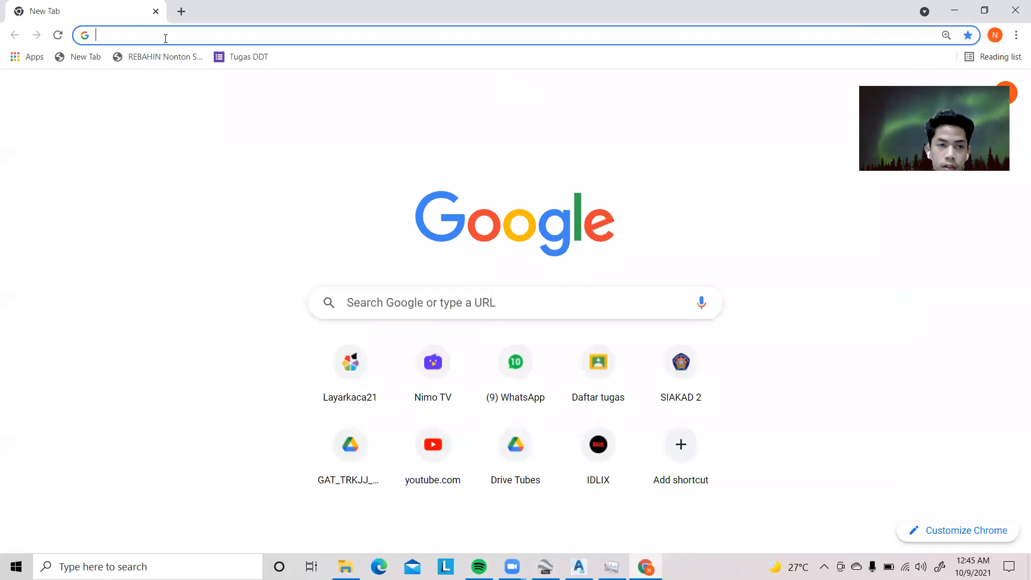
pyautogui.write('PEMBAGIAN UTM DI INDONESIA')
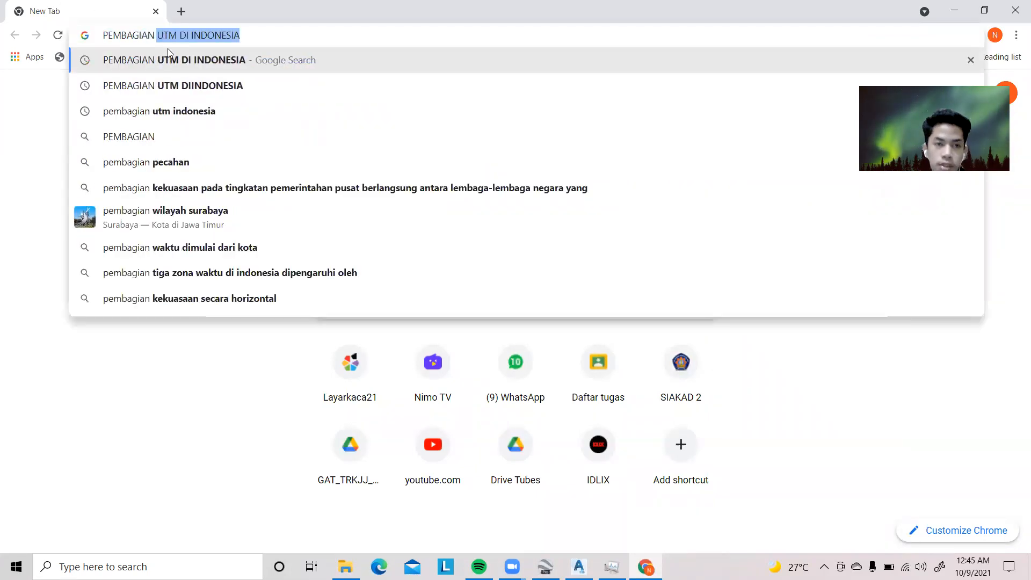
pyautogui.click(172, 54)
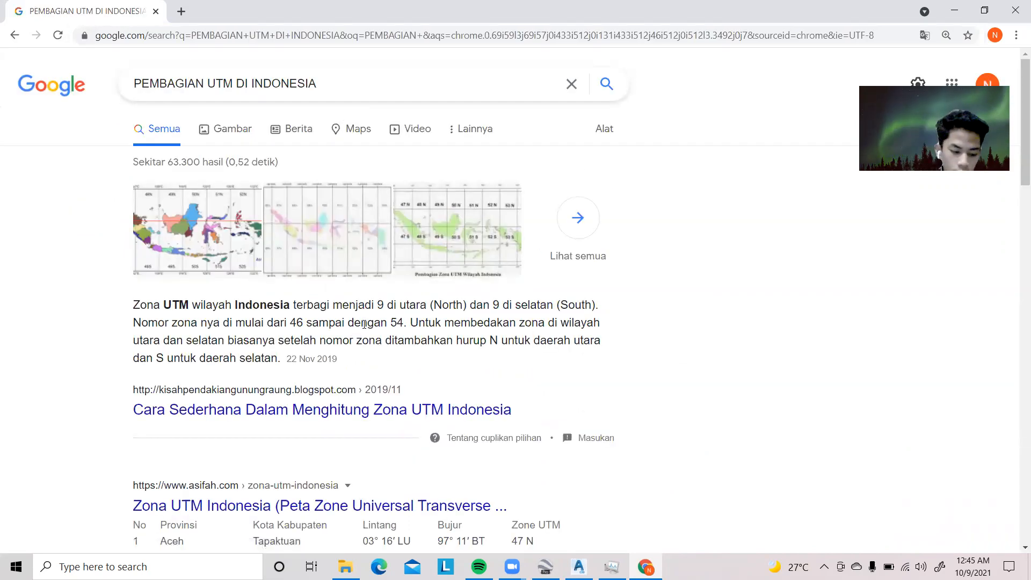
pyautogui.click(215, 130)
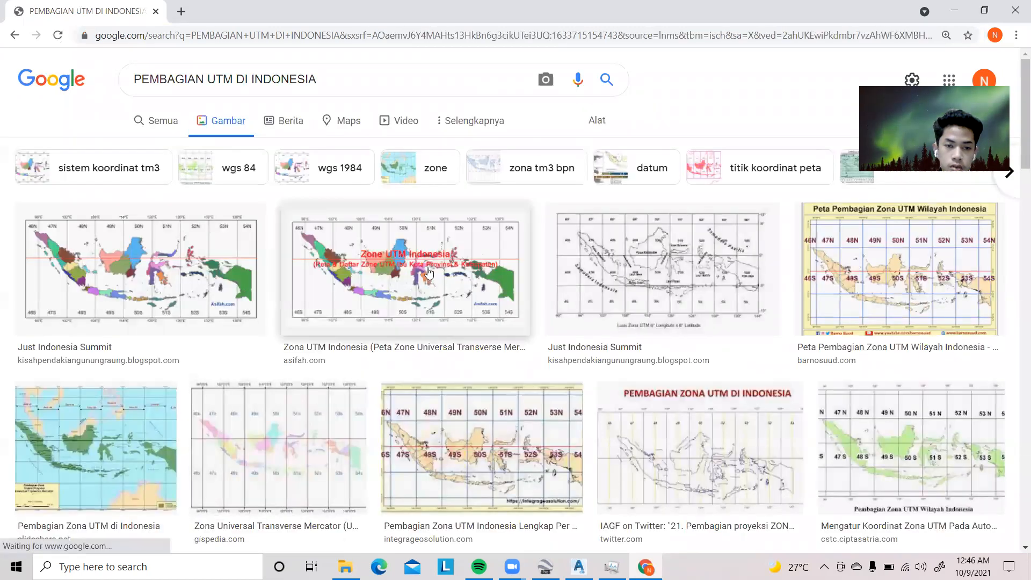
pyautogui.click(428, 268)
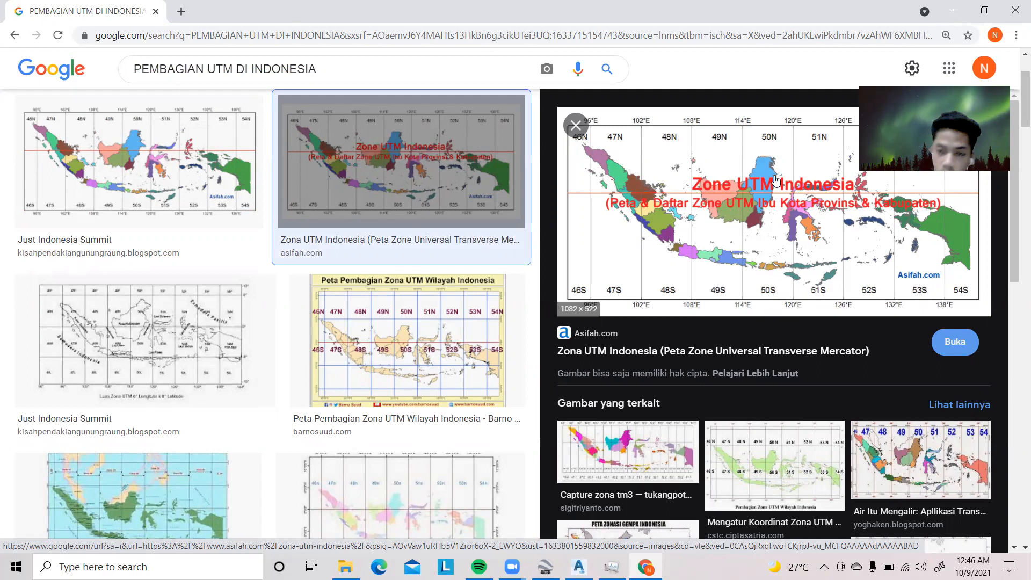
# Switch back to Google Earth and examine which UTM zone of the grid over Indonesia contains Jl. Lkr. Selatan
pyautogui.click(646, 567)
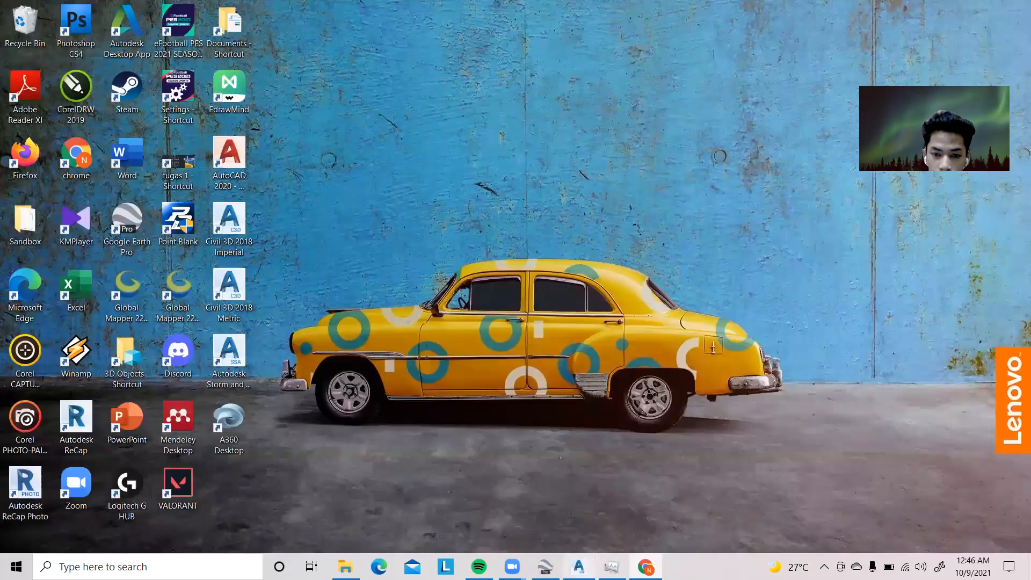
pyautogui.click(546, 567)
pyautogui.scroll(-5, 627, 366)
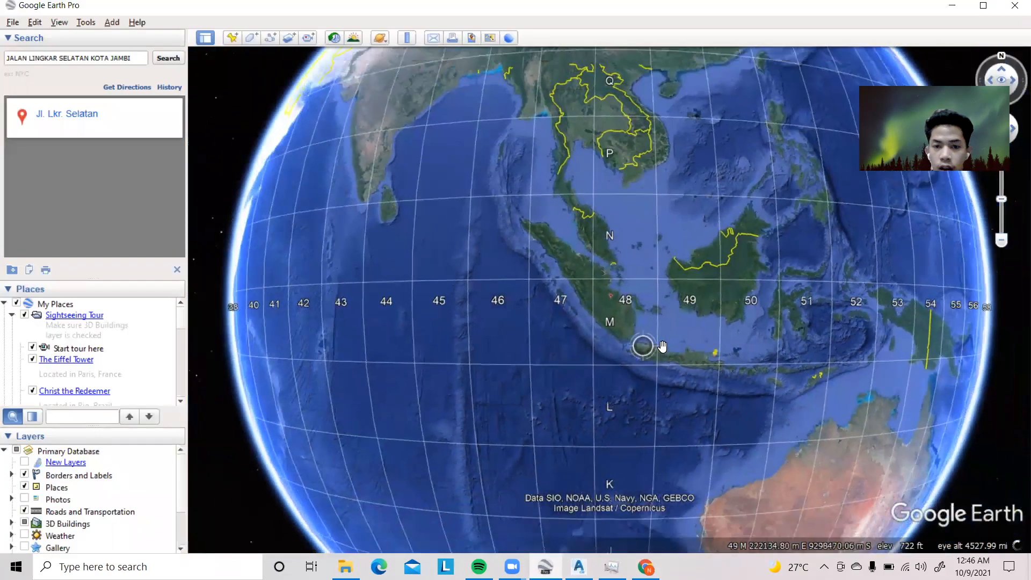
pyautogui.scroll(4, 605, 313)
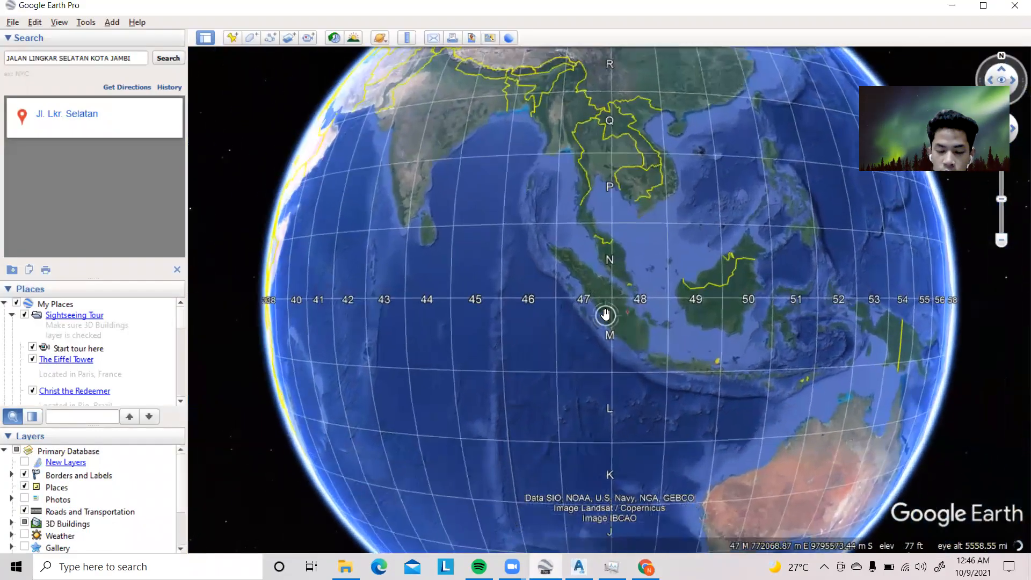
pyautogui.scroll(-2, 626, 326)
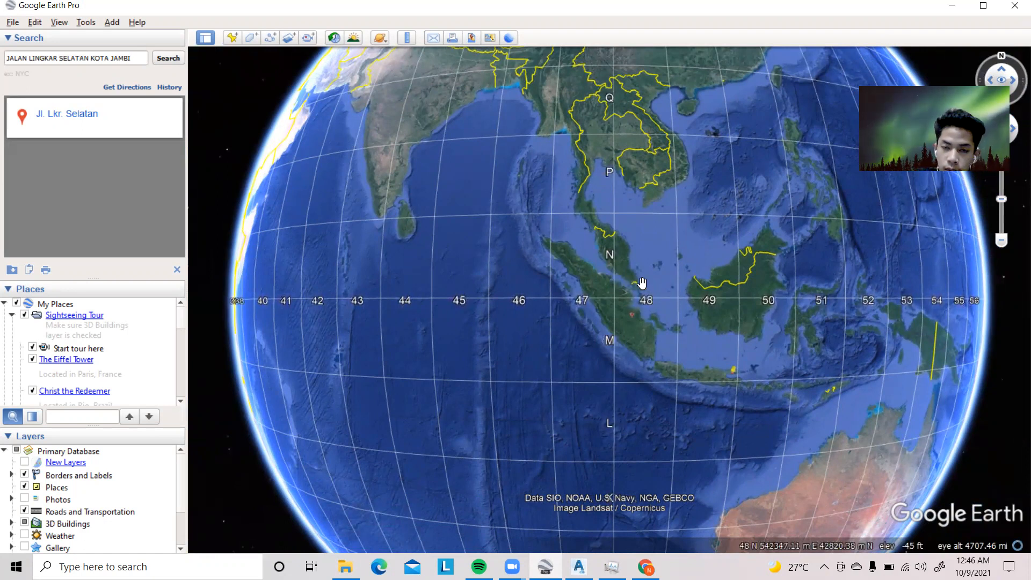
pyautogui.scroll(2, 635, 274)
pyautogui.moveTo(634, 274)
pyautogui.mouseDown()
pyautogui.moveTo(620, 271)
pyautogui.moveTo(627, 258)
pyautogui.mouseUp()
pyautogui.moveTo(629, 302)
pyautogui.mouseDown()
pyautogui.moveTo(642, 261)
pyautogui.moveTo(682, 301)
pyautogui.moveTo(647, 316)
pyautogui.mouseUp()
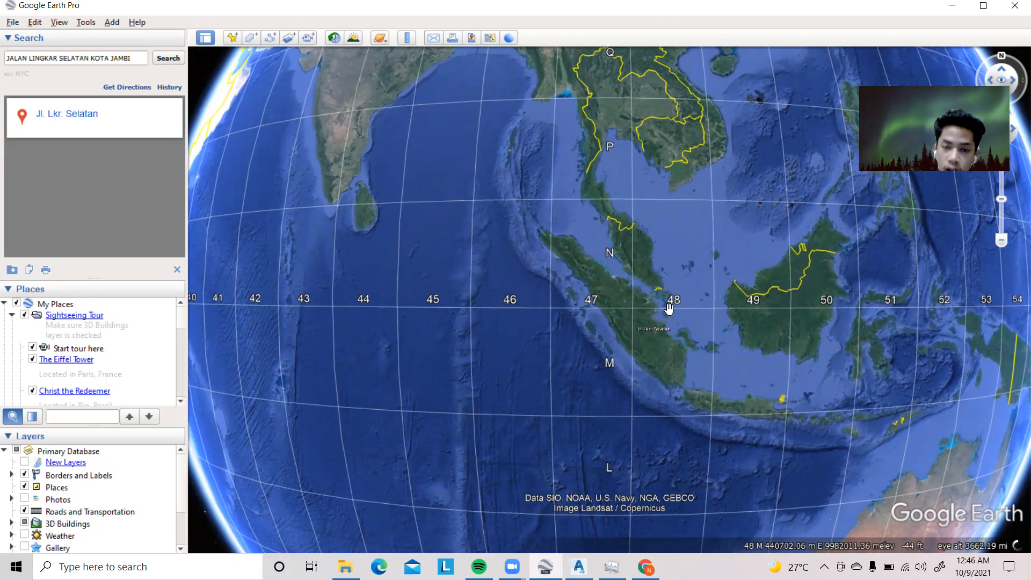
pyautogui.moveTo(648, 291); pyautogui.dragTo(604, 308)
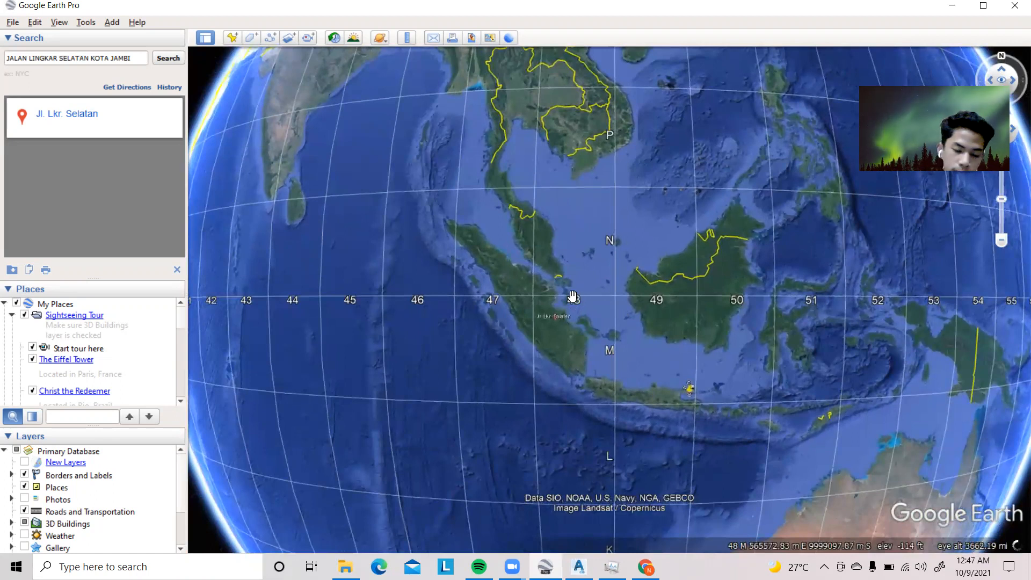
pyautogui.scroll(3, 564, 313)
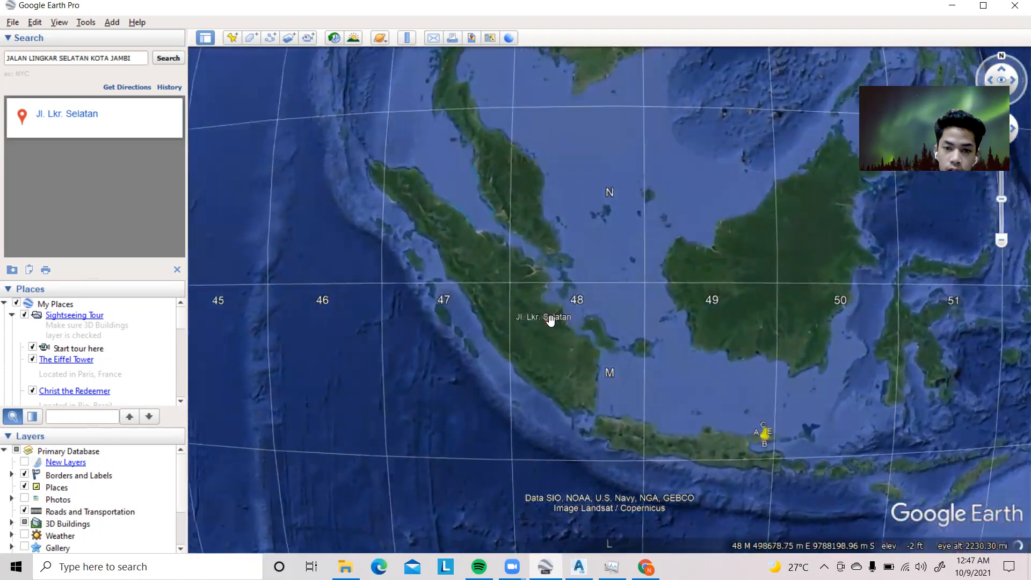
# Return to the Jl. Lkr. Selatan marker in Jambi, close its information balloon and inspect the road beside it
pyautogui.scroll(1, 550, 319)
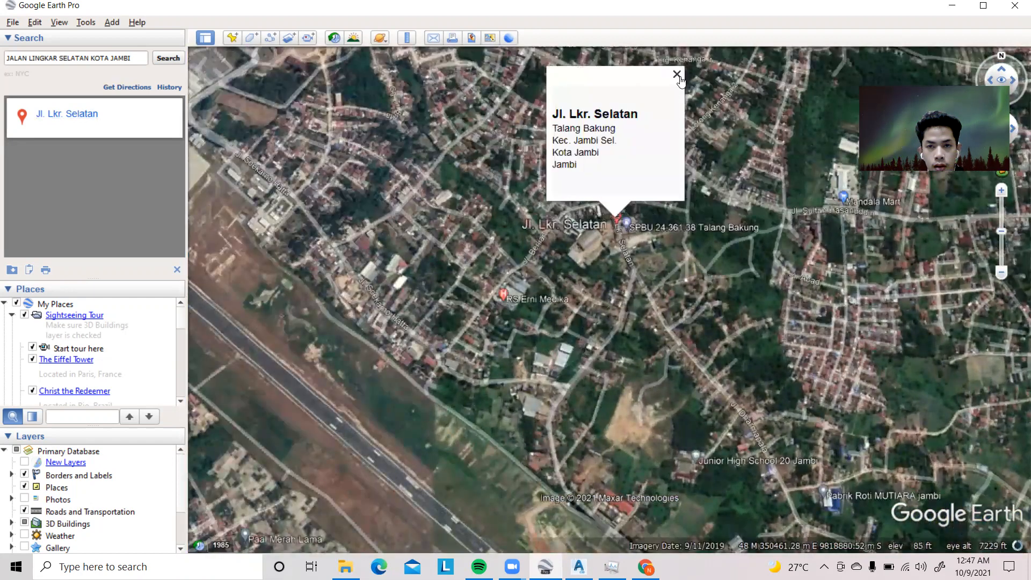
pyautogui.click(677, 75)
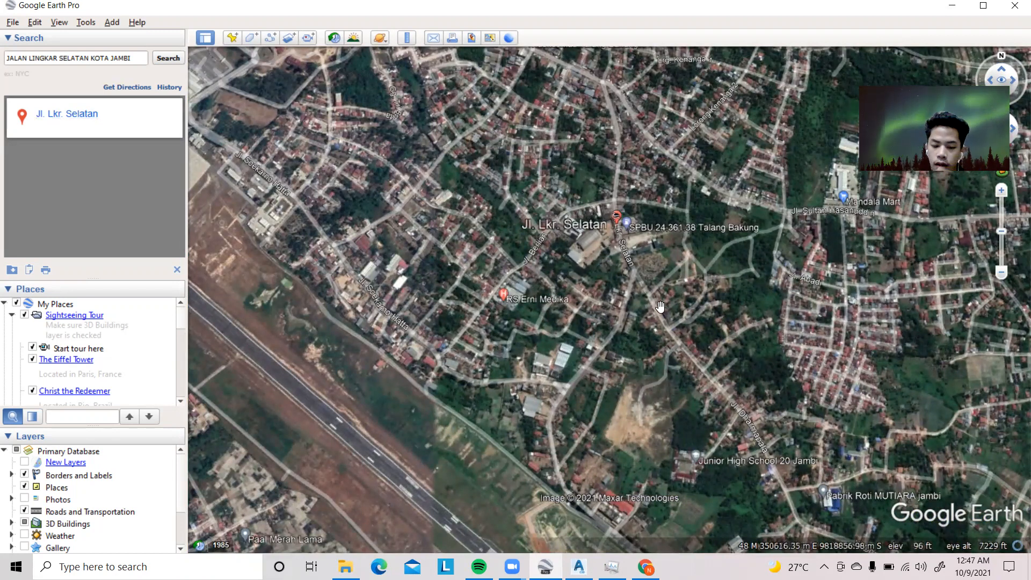
pyautogui.moveTo(656, 311); pyautogui.dragTo(625, 318)
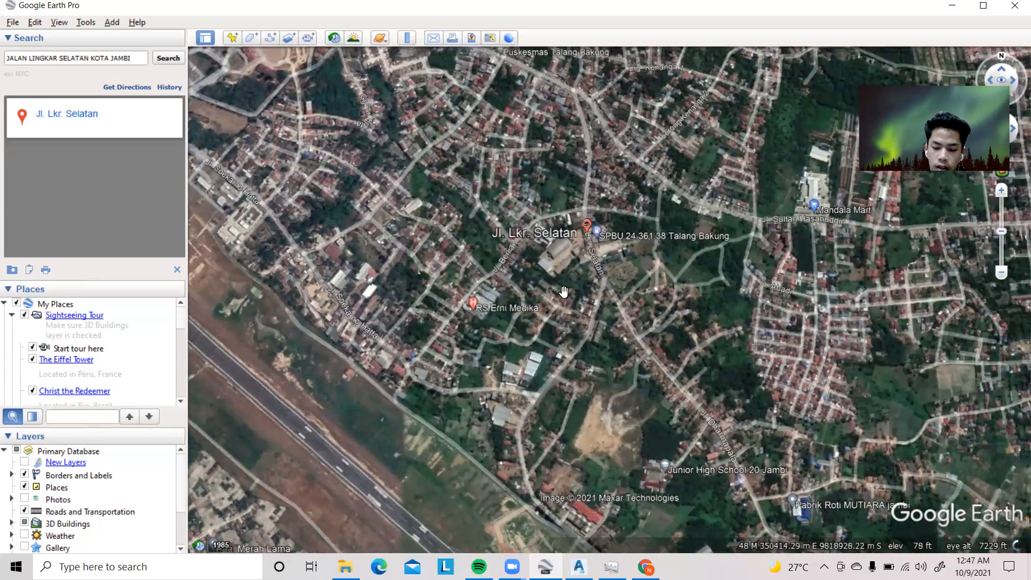
pyautogui.doubleClick(587, 228)
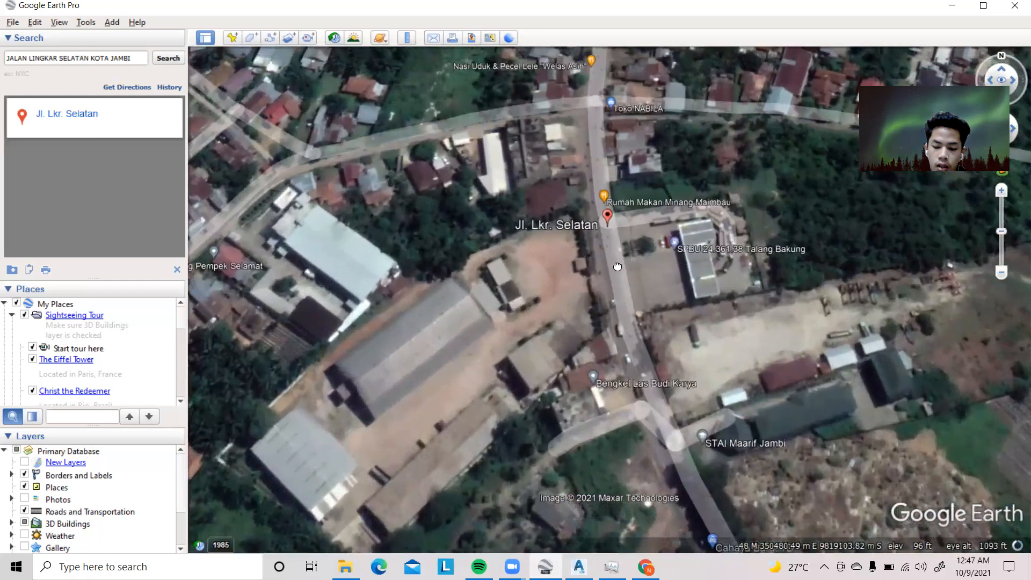
pyautogui.moveTo(618, 267); pyautogui.dragTo(667, 289)
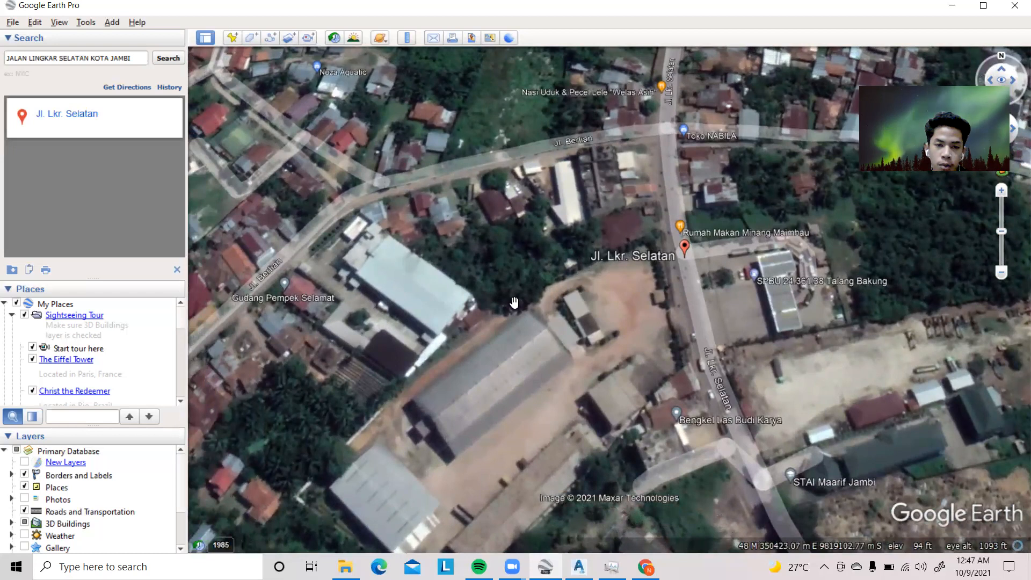
# Examine the road network around Jl. Lkr. Selatan, Jl. Berlian and Jl. Soekarno Hatta for a suitable project route
pyautogui.scroll(-2, 514, 302)
pyautogui.moveTo(516, 295); pyautogui.dragTo(594, 248)
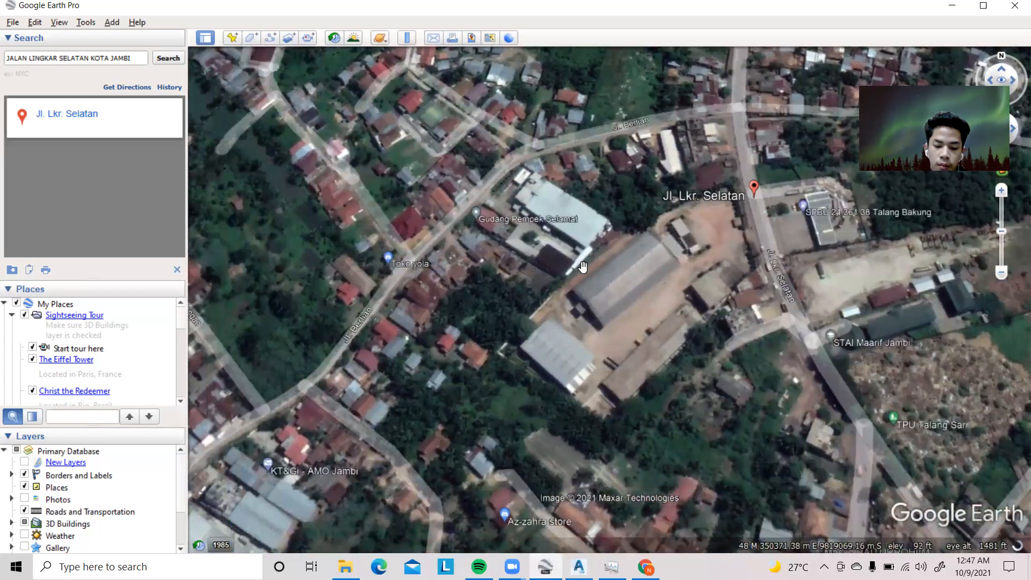
pyautogui.scroll(-2, 580, 263)
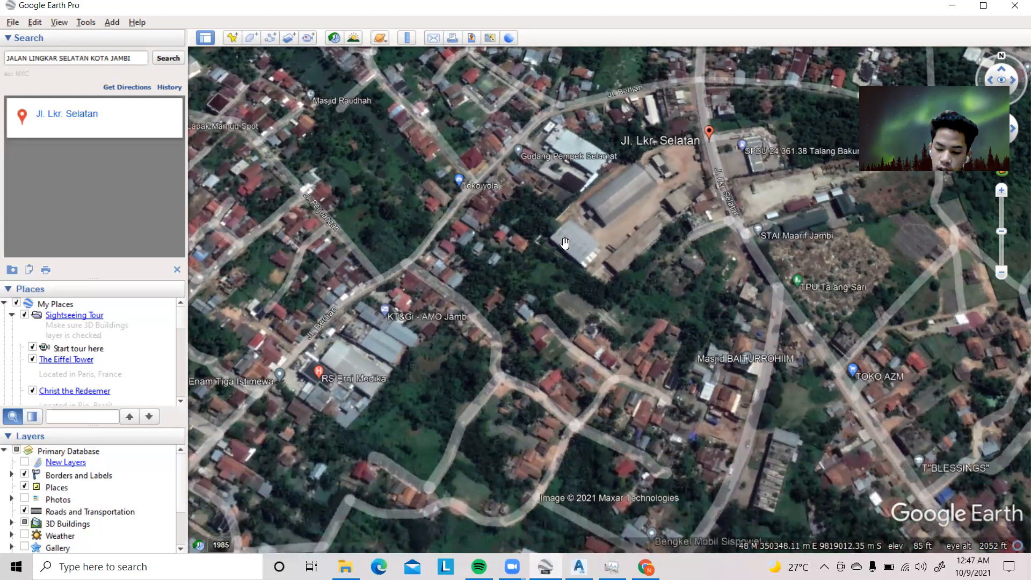
pyautogui.scroll(-2, 553, 254)
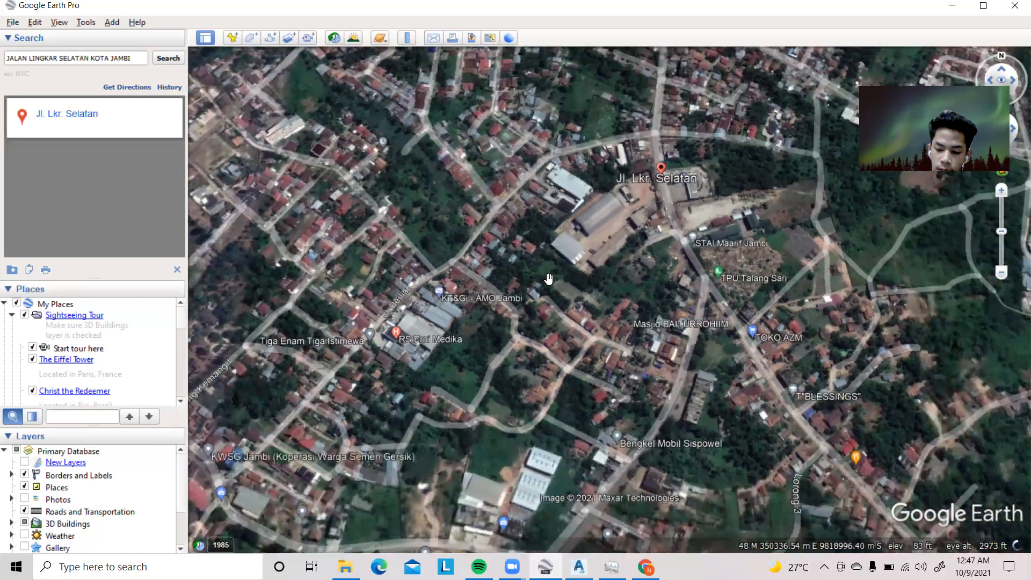
pyautogui.moveTo(432, 325); pyautogui.dragTo(435, 283)
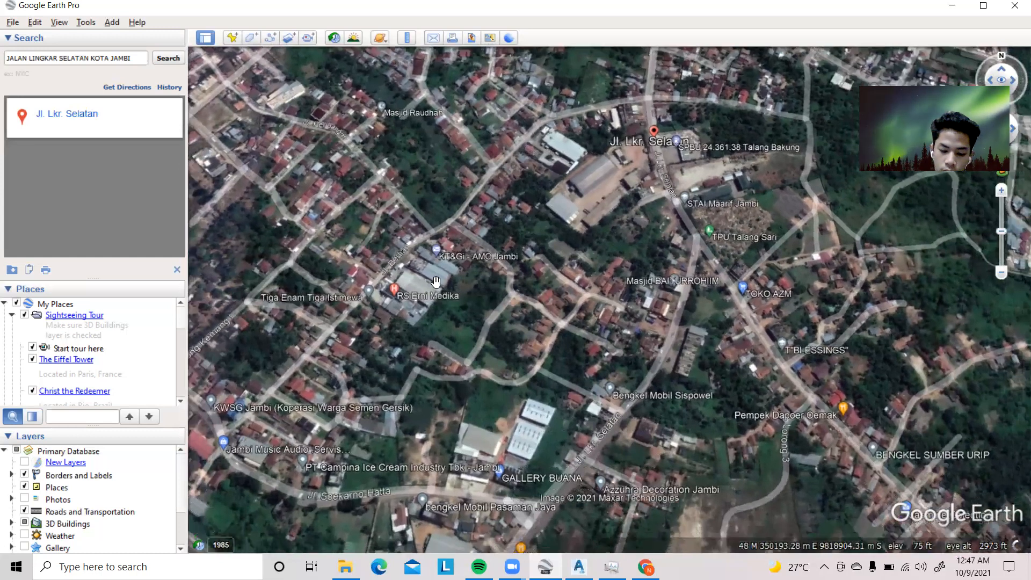
pyautogui.scroll(-2, 514, 291)
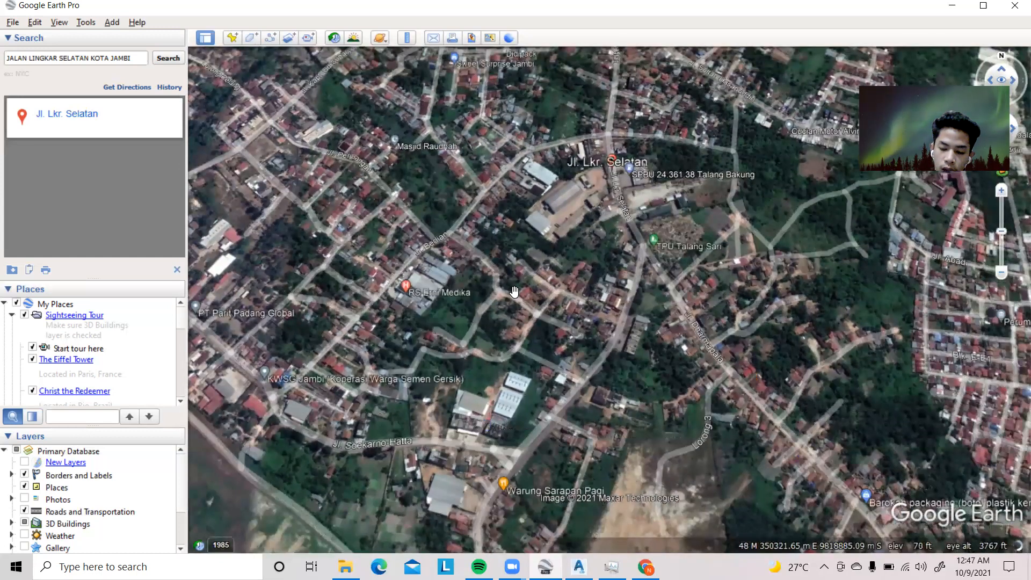
pyautogui.moveTo(581, 298); pyautogui.dragTo(525, 297)
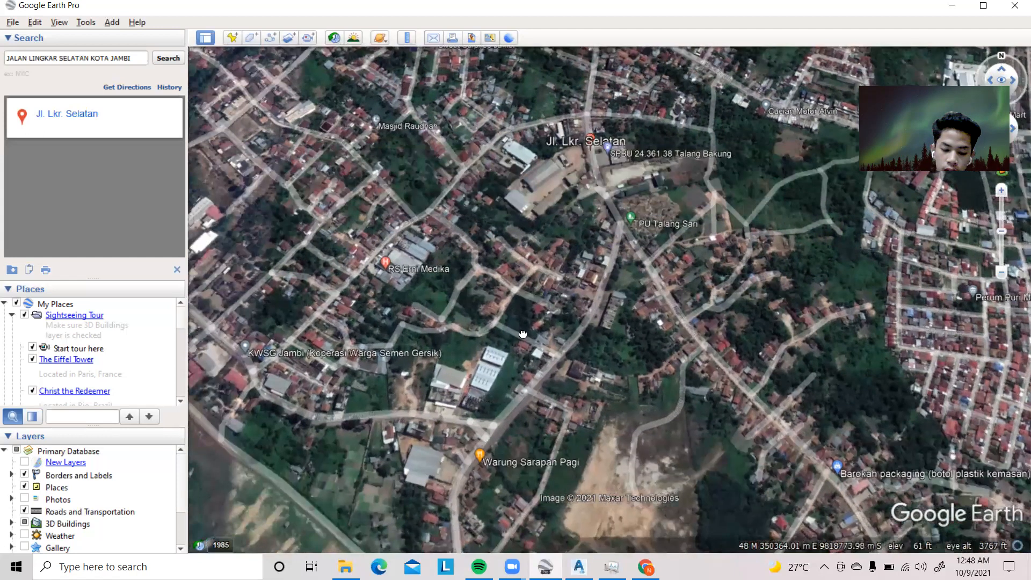
pyautogui.moveTo(481, 364); pyautogui.dragTo(541, 316)
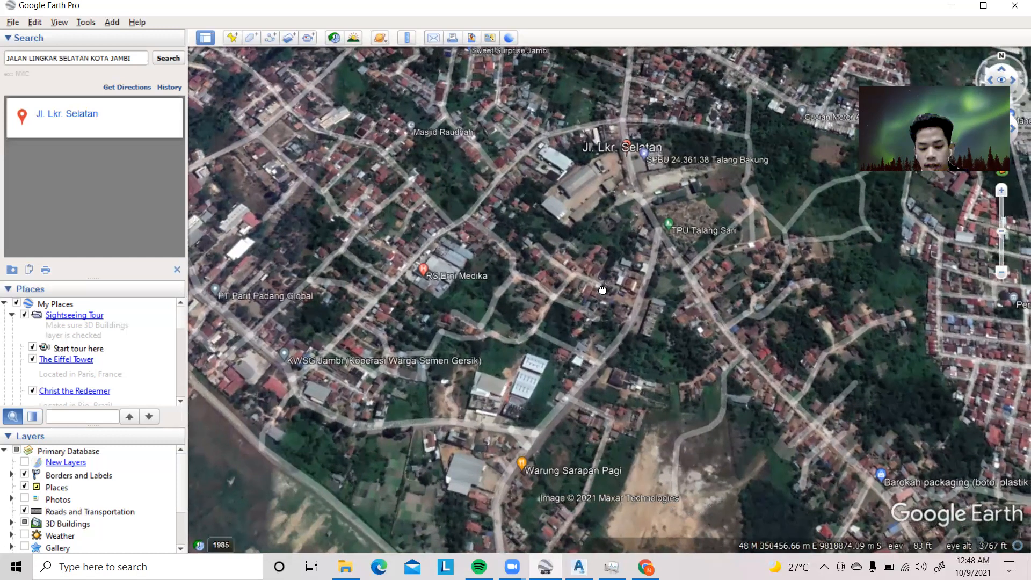
pyautogui.moveTo(613, 282); pyautogui.dragTo(589, 299)
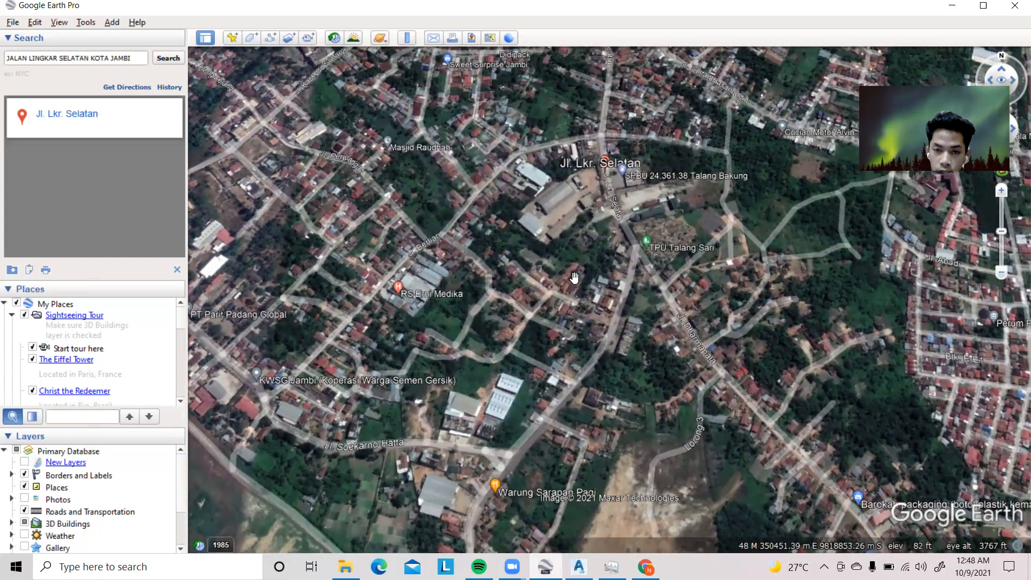
pyautogui.moveTo(532, 272); pyautogui.dragTo(569, 322)
pyautogui.scroll(2, 398, 385)
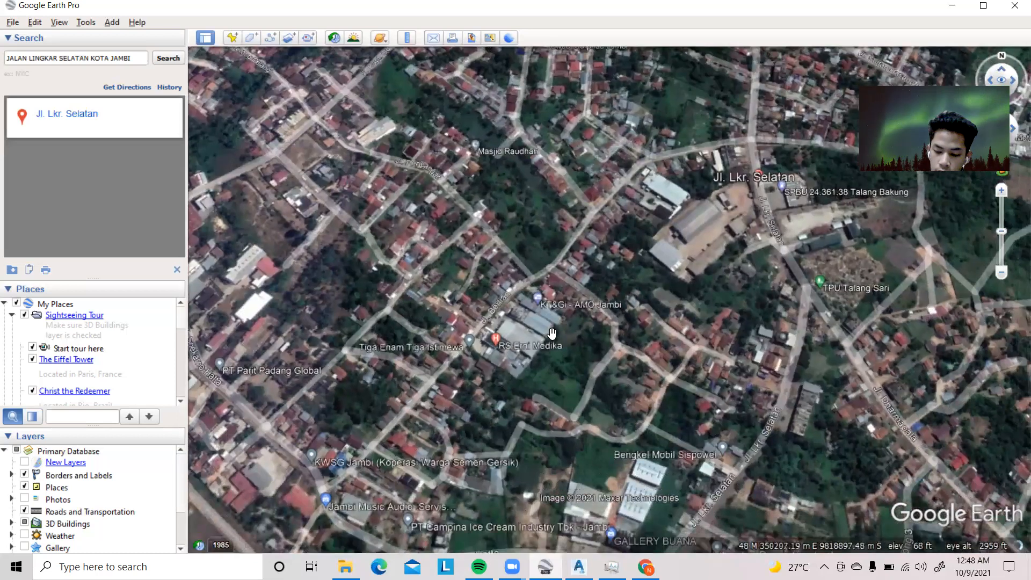
pyautogui.scroll(-2, 589, 312)
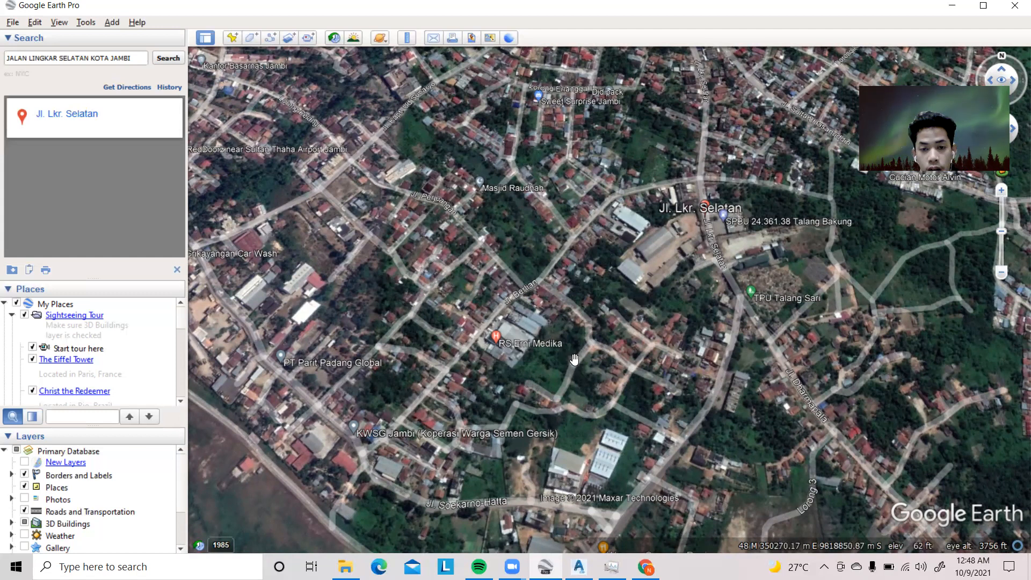
# Add a new placemark and position it beside RS Erni Medika on Jl. Berlian
pyautogui.click(231, 38)
pyautogui.moveTo(604, 297); pyautogui.dragTo(558, 259)
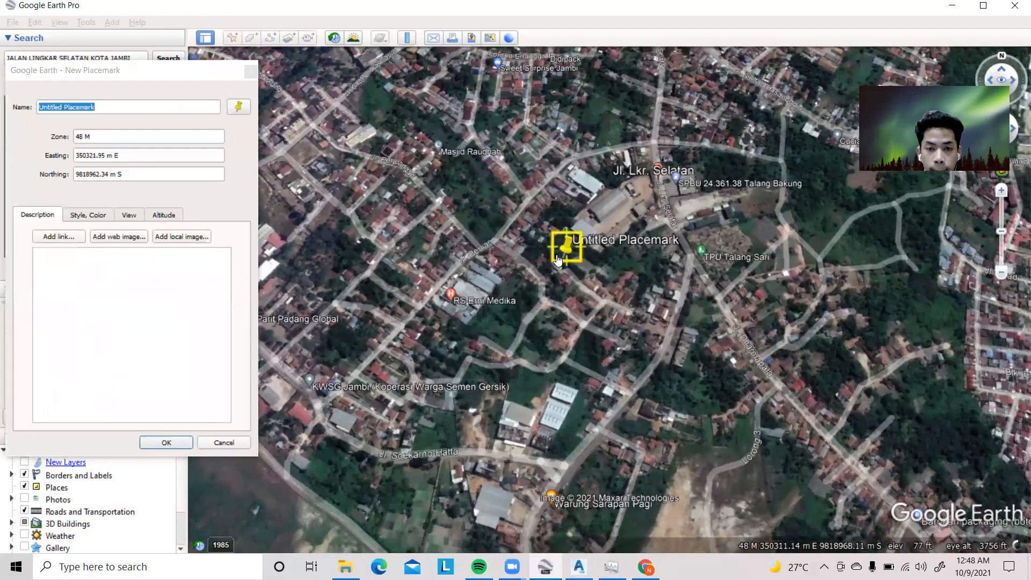
pyautogui.scroll(3, 558, 258)
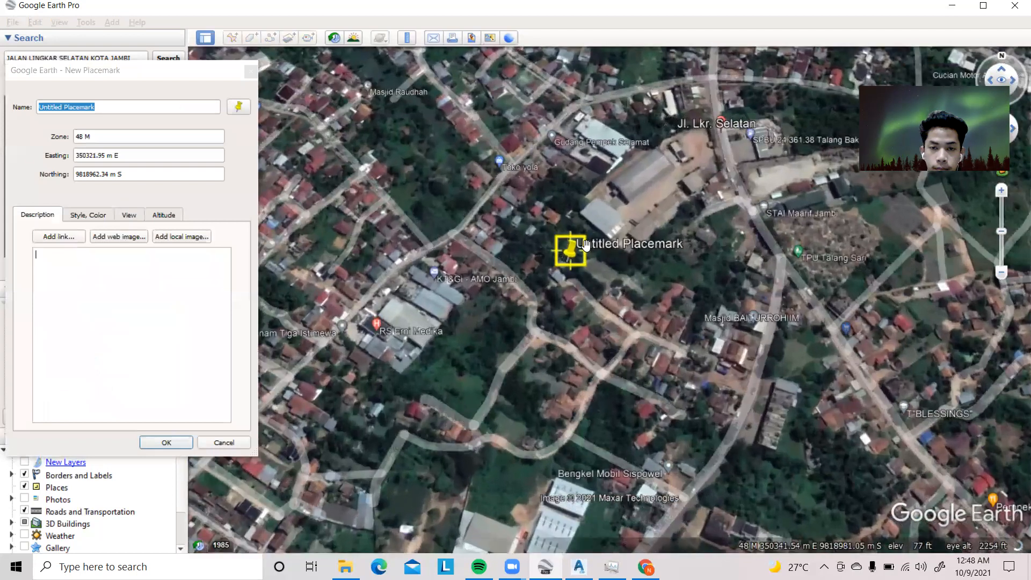
pyautogui.click(149, 152)
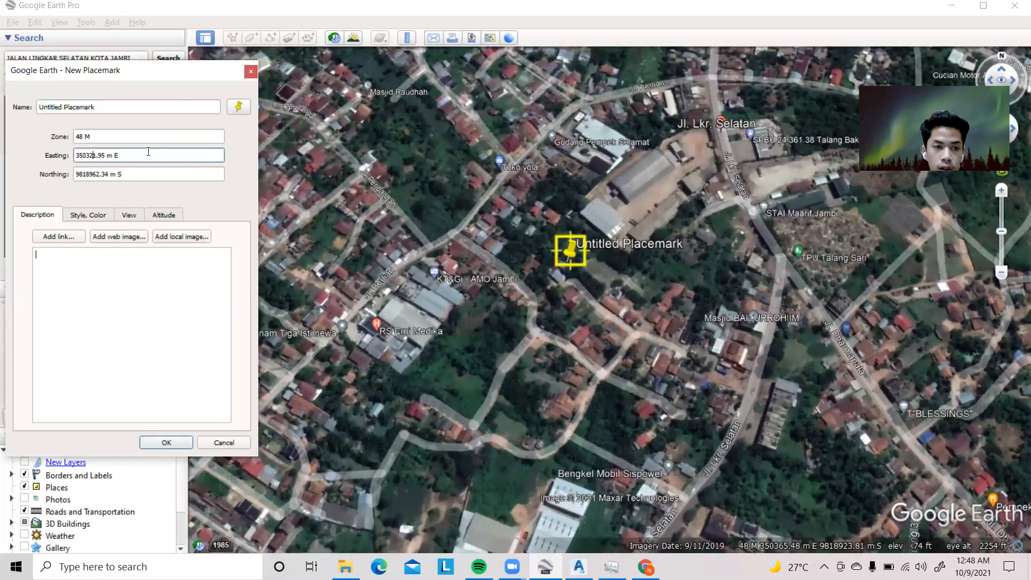
pyautogui.moveTo(570, 252); pyautogui.dragTo(393, 321)
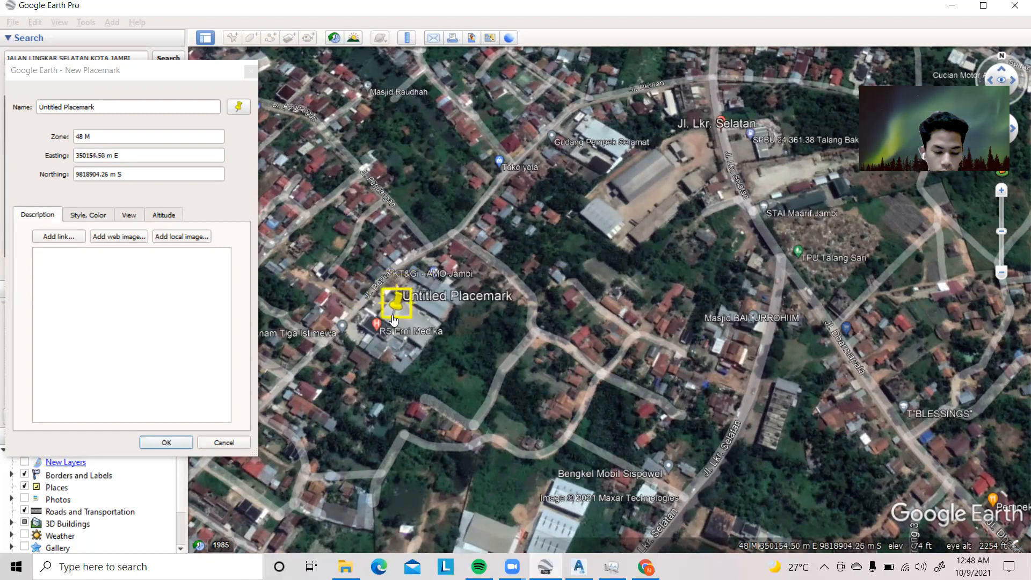
# Name the new placemark AWAL PROJECT
pyautogui.click(115, 107)
pyautogui.moveTo(115, 107); pyautogui.dragTo(15, 112)
pyautogui.click(42, 113)
pyautogui.hotkey('ctrl', 'a')
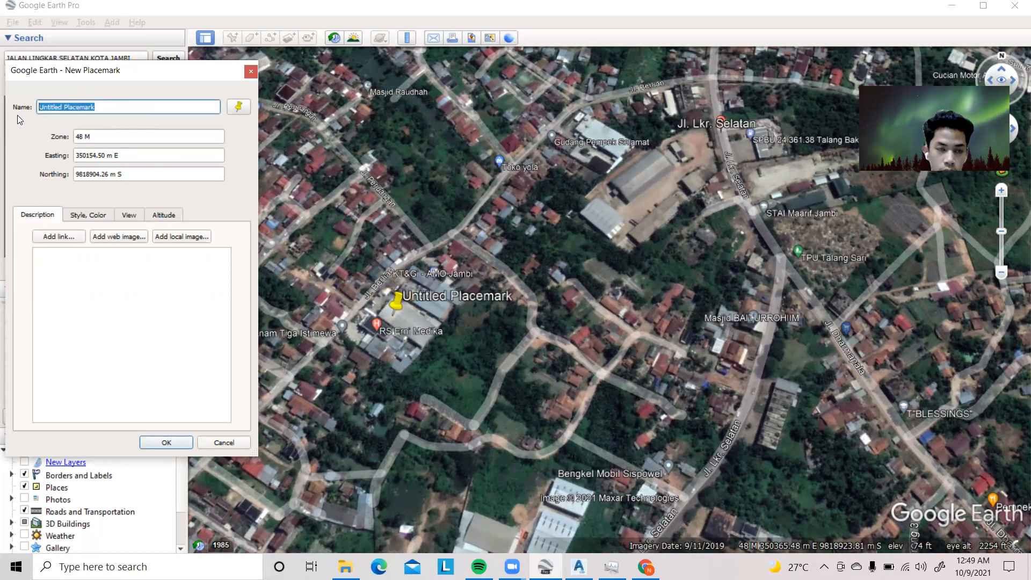
pyautogui.write('AWAL ')
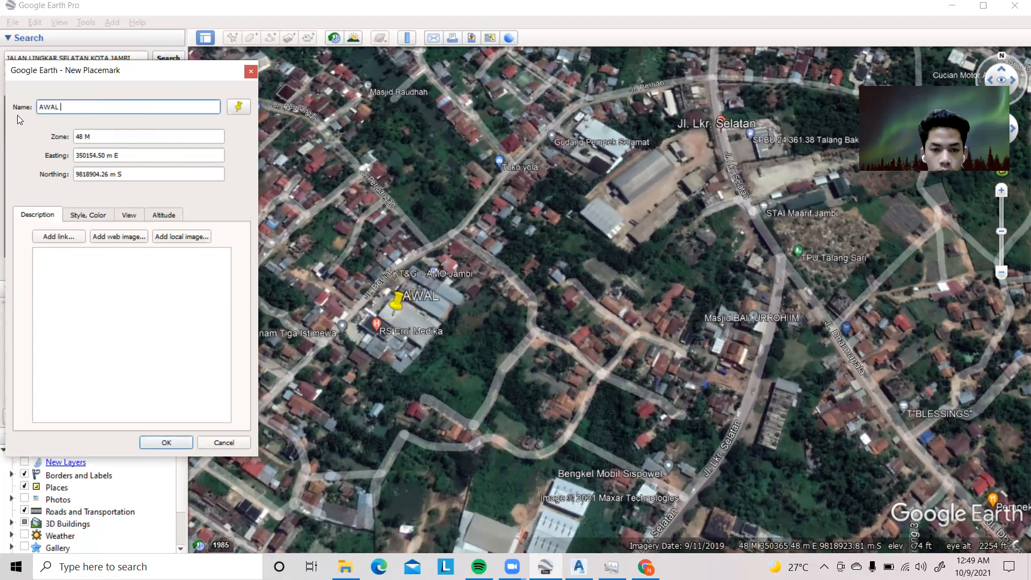
pyautogui.write('PROJECT')
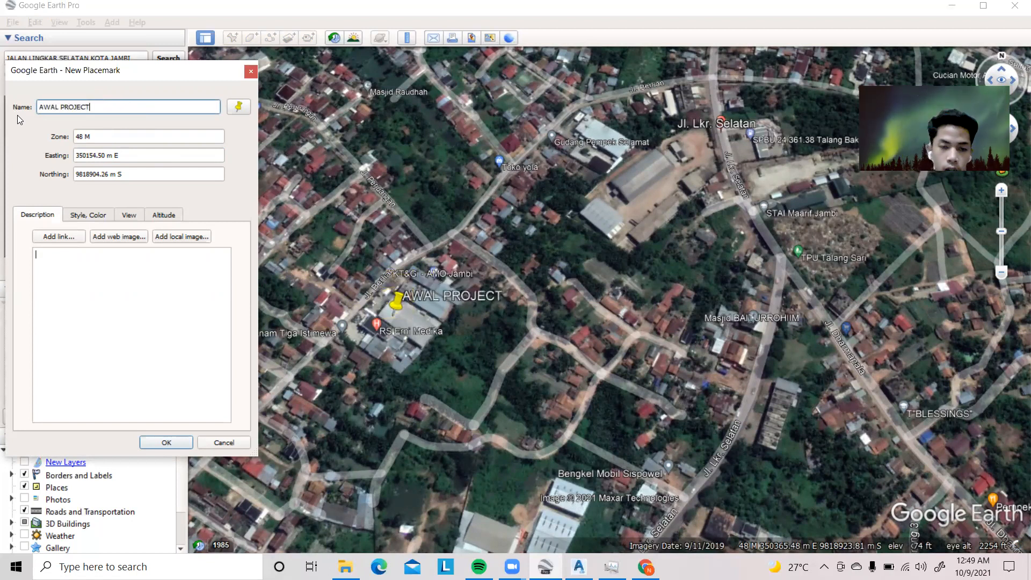
# Move the AWAL PROJECT placemark to the junction of Jl. Berlian and Jl. Soekarno-Hatta, about 349950 m E, 9818705 m S
pyautogui.moveTo(372, 226); pyautogui.dragTo(355, 403)
pyautogui.scroll(2, 350, 411)
pyautogui.scroll(4, 349, 410)
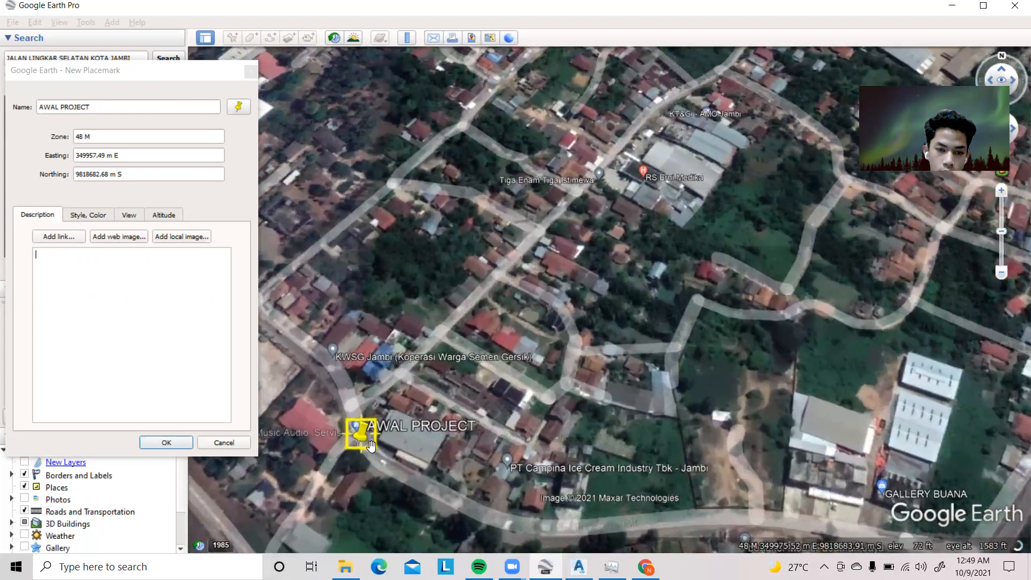
pyautogui.moveTo(363, 450); pyautogui.dragTo(348, 411)
pyautogui.scroll(2, 351, 412)
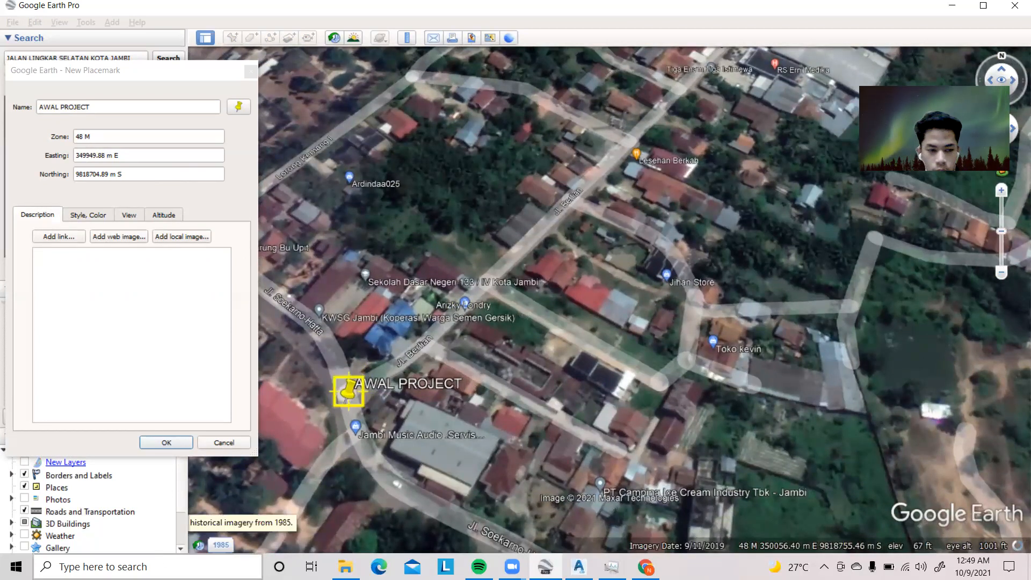
# Open Notepad with a blank document alongside the placemark's coordinates
pyautogui.click(200, 567)
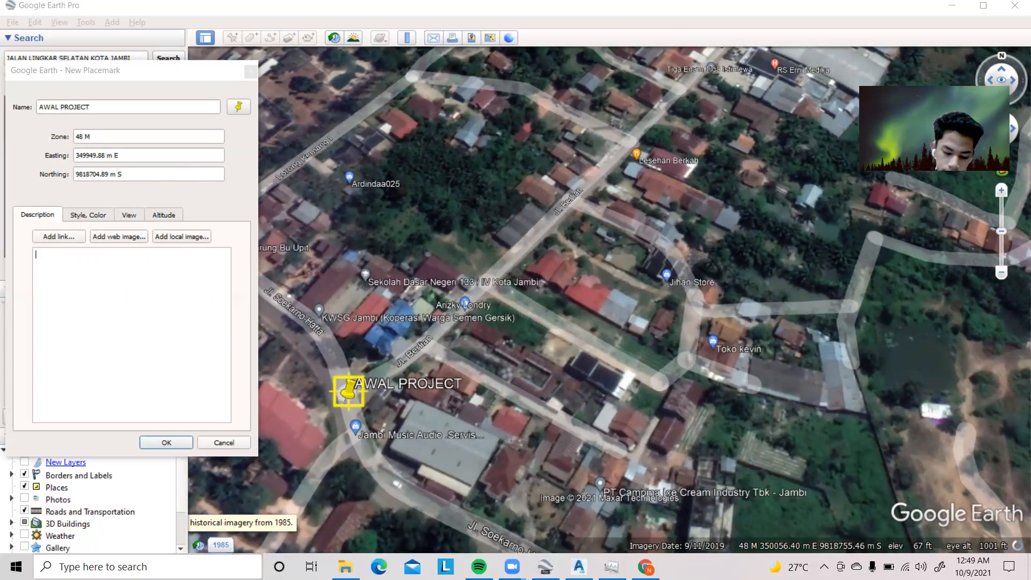
pyautogui.write('NOTEPAD')
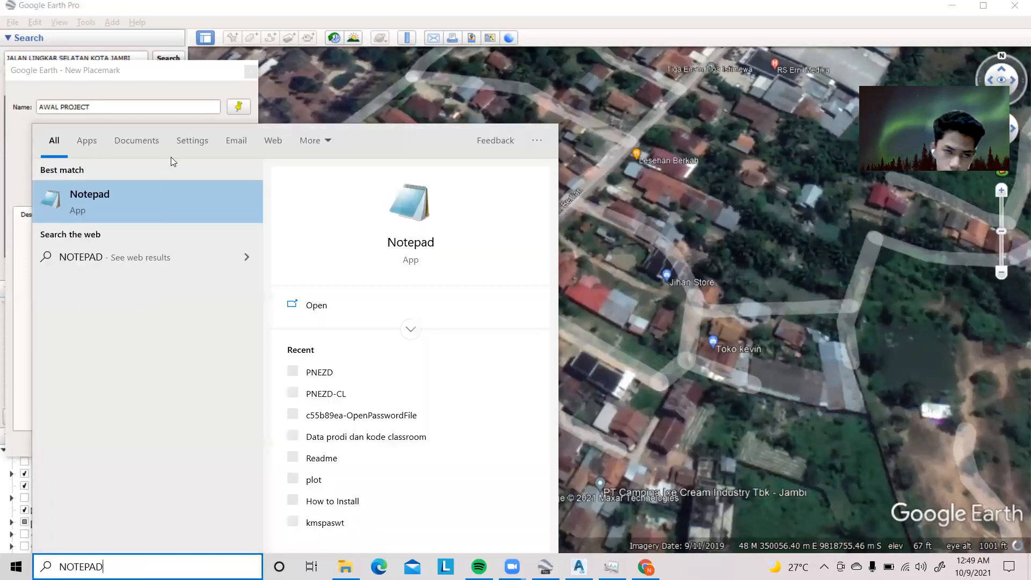
pyautogui.click(177, 205)
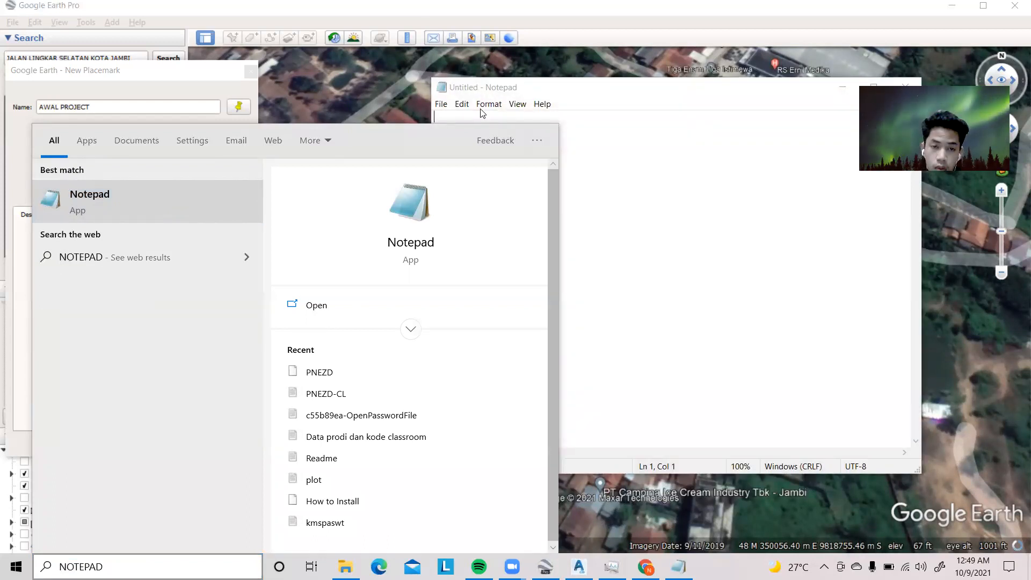
pyautogui.click(669, 171)
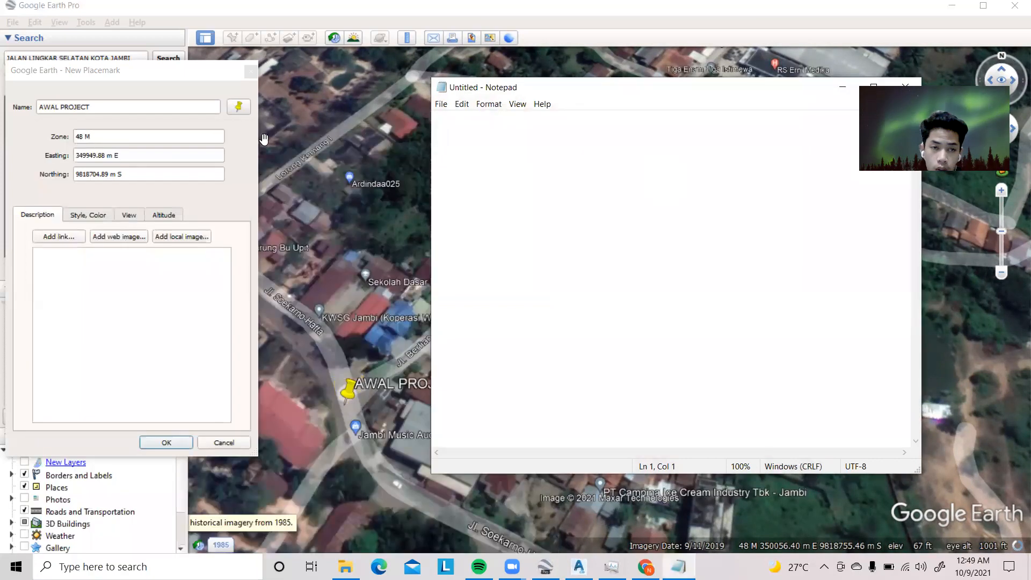
# Copy the AWAL PROJECT placemark's easting into the Notepad document as 349949.88, without the unit
pyautogui.click(76, 153)
pyautogui.moveTo(76, 155); pyautogui.dragTo(120, 156)
pyautogui.rightClick(121, 159)
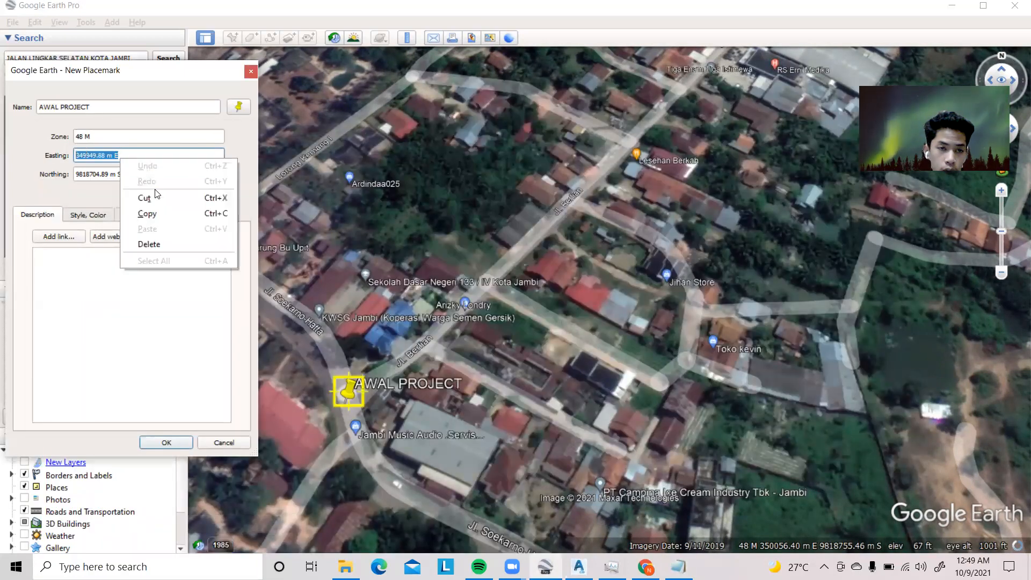
pyautogui.click(155, 213)
pyautogui.click(678, 566)
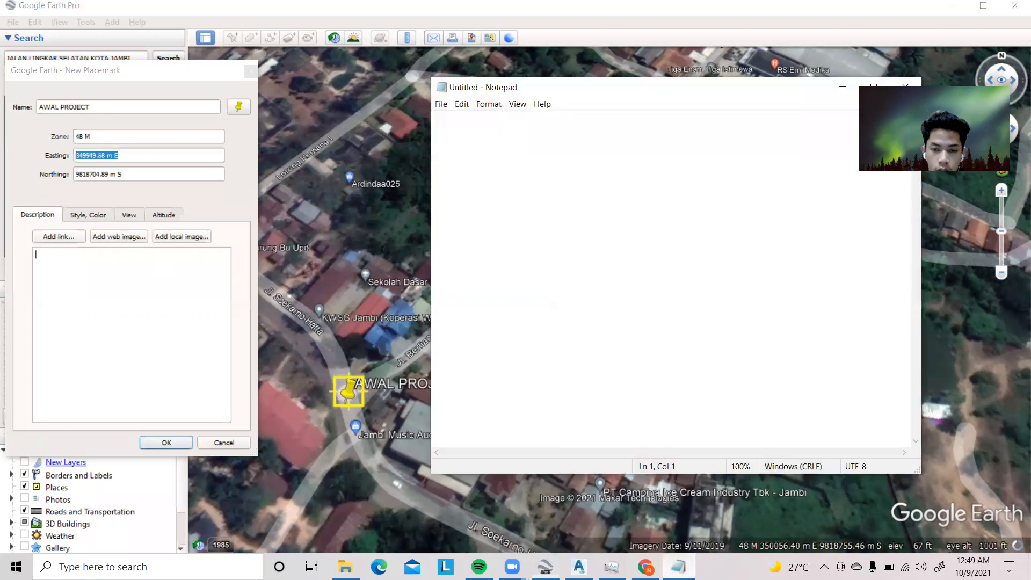
pyautogui.rightClick(459, 130)
pyautogui.click(516, 180)
pyautogui.moveTo(505, 119); pyautogui.dragTo(487, 122)
pyautogui.press('BackSpace')
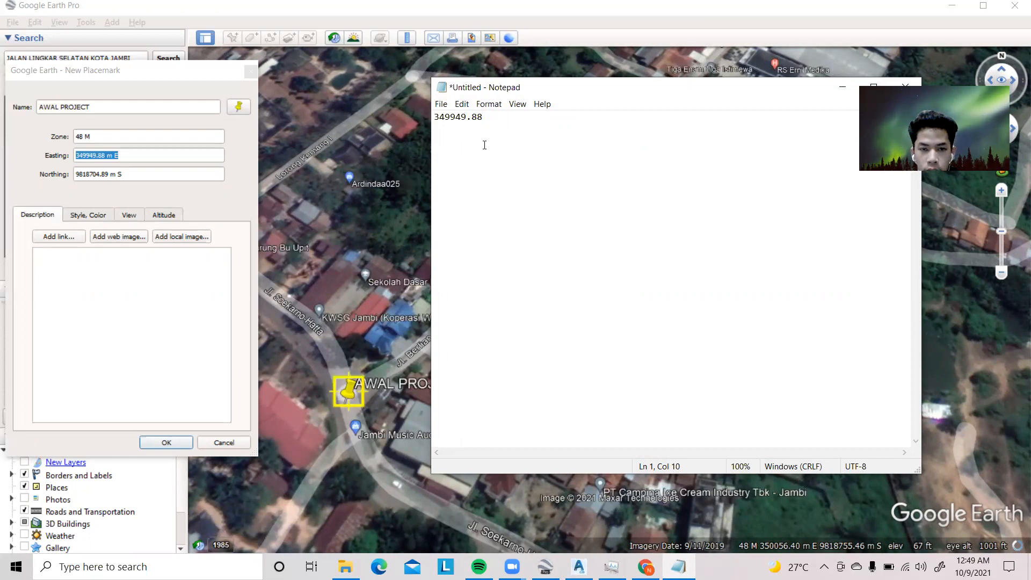
# Copy the placemark's northing onto the second line of the Notepad document as 9818704.89, without the unit
pyautogui.click(78, 173)
pyautogui.moveTo(78, 173); pyautogui.dragTo(126, 174)
pyautogui.rightClick(127, 174)
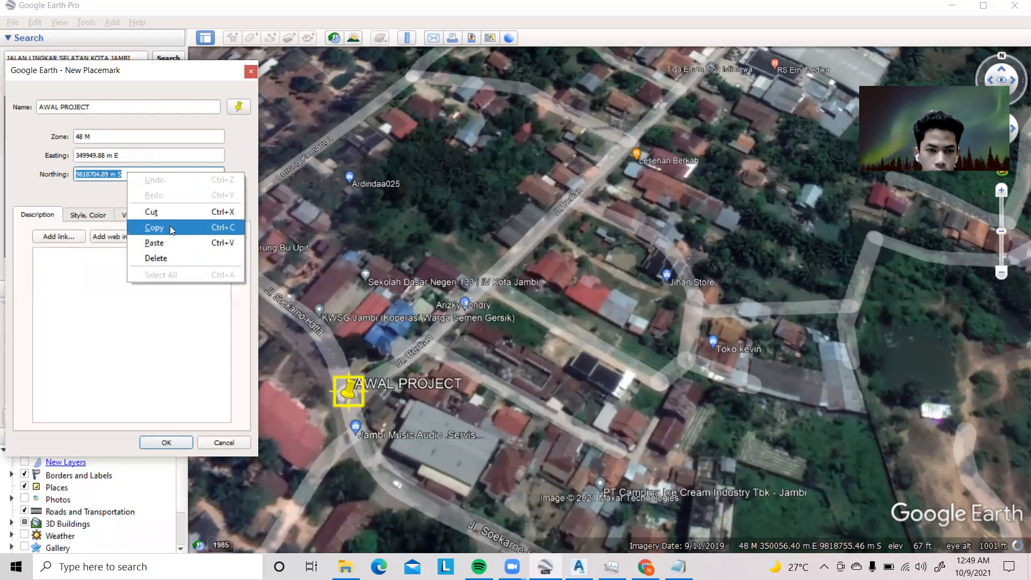
pyautogui.click(169, 230)
pyautogui.click(678, 567)
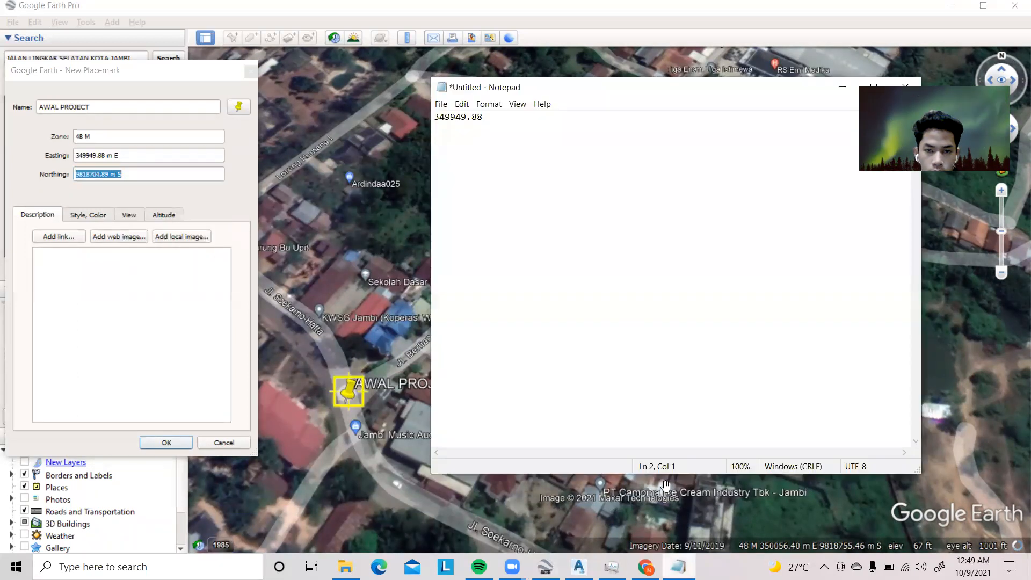
pyautogui.rightClick(442, 135)
pyautogui.click(478, 183)
pyautogui.press('BackSpace')
pyautogui.press('BackSpace')
pyautogui.press('BackSpace')
pyautogui.press('Return')
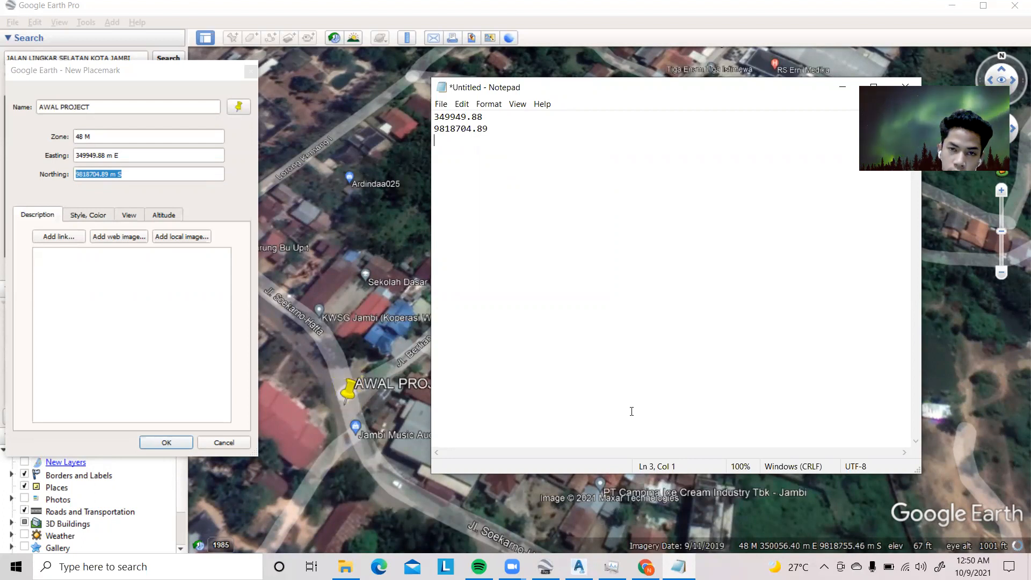
# Add a comma after the easting in Notepad and paste a copy of the northing 9818704.89 behind it
pyautogui.hotkey('alt', 'Tab')
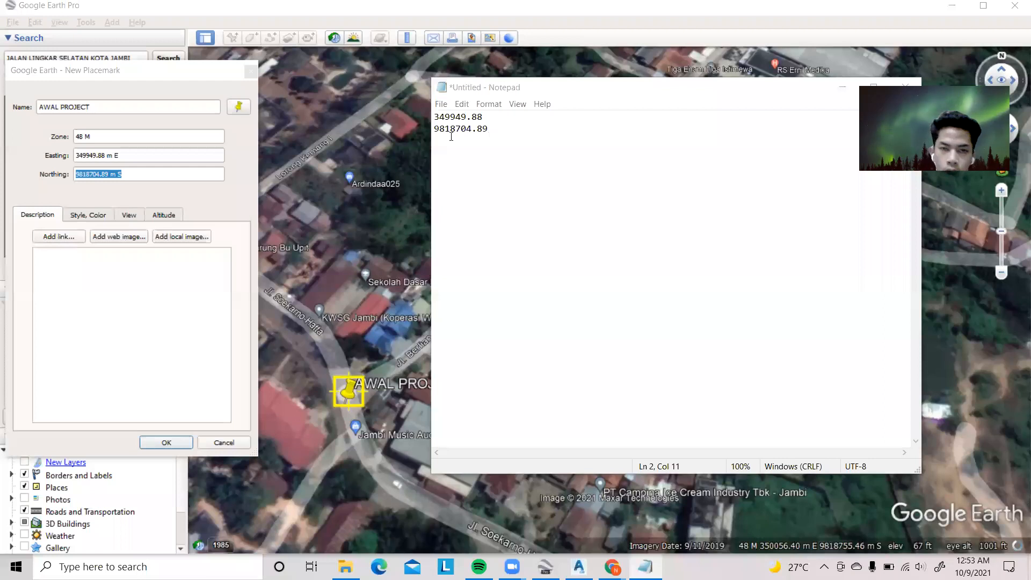
pyautogui.doubleClick(455, 130)
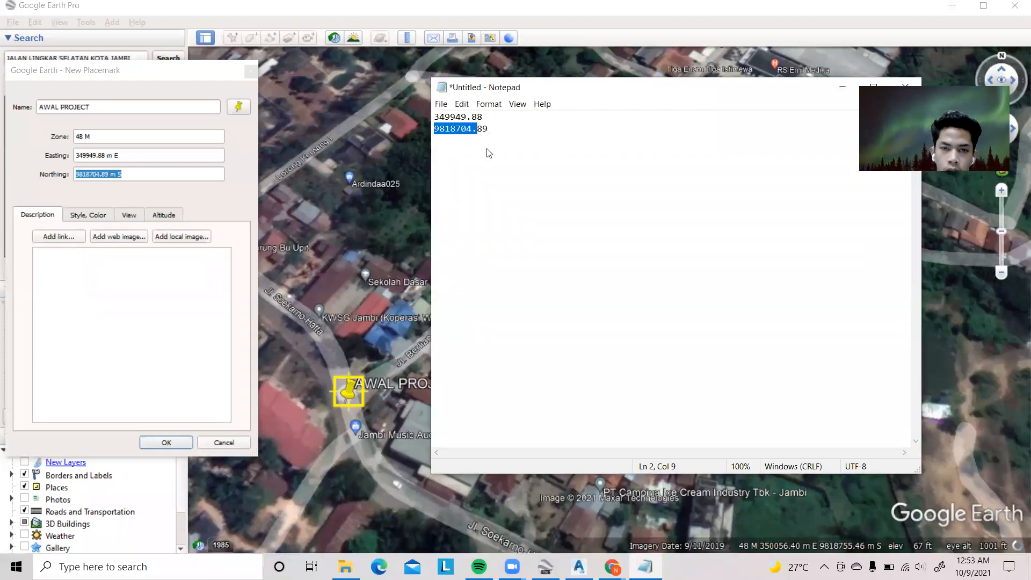
pyautogui.moveTo(477, 129); pyautogui.dragTo(488, 129)
pyautogui.rightClick(455, 133)
pyautogui.click(498, 121)
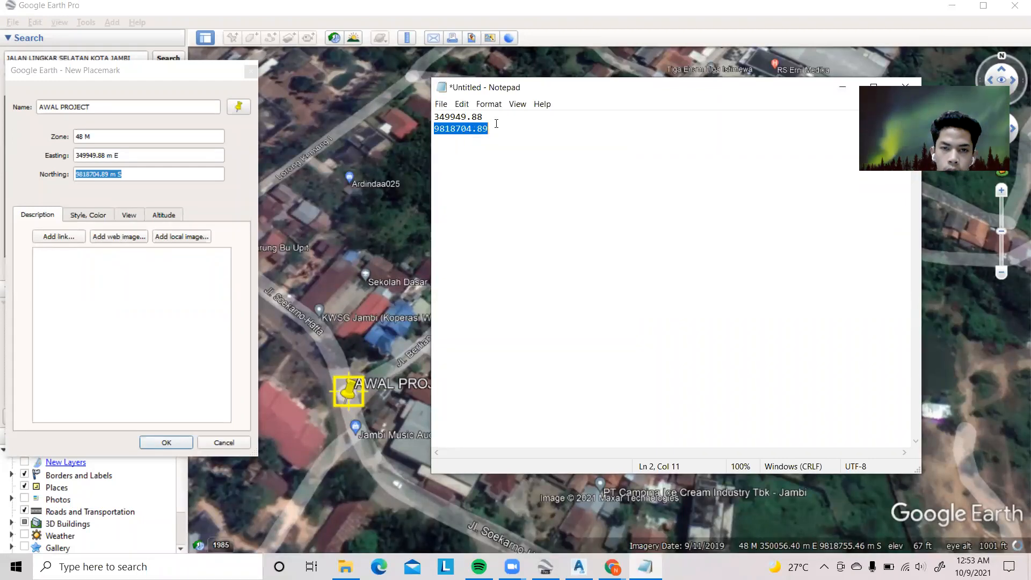
pyautogui.click(498, 121)
pyautogui.write(',')
pyautogui.rightClick(499, 120)
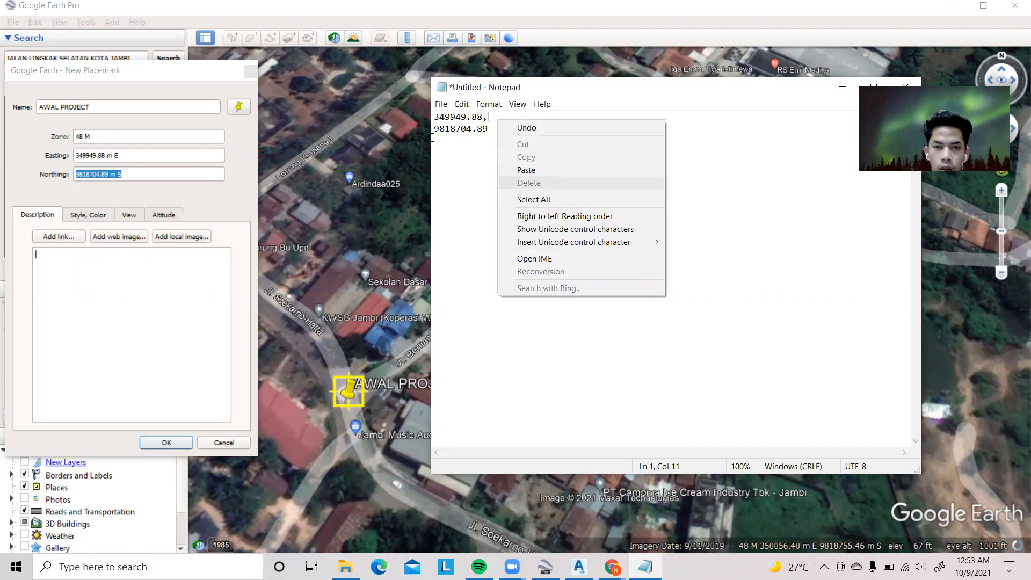
pyautogui.click(526, 170)
# Remove the duplicate northing line, keep 349949.88,9818704.89 as the first line, and start a new line
pyautogui.click(432, 138)
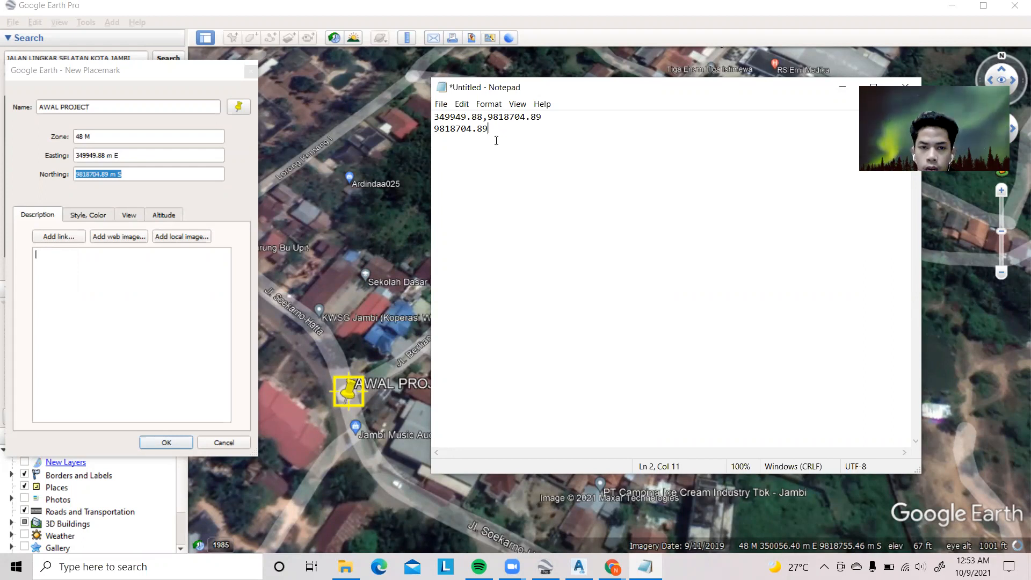
pyautogui.press('BackSpace')
pyautogui.press('BackSpace')
pyautogui.press('BackSpace')
pyautogui.press('BackSpace')
pyautogui.press('BackSpace')
pyautogui.press('BackSpace')
pyautogui.press('BackSpace')
pyautogui.press('BackSpace')
pyautogui.press('BackSpace')
pyautogui.press('BackSpace')
pyautogui.press('BackSpace')
pyautogui.press('BackSpace')
pyautogui.press('BackSpace')
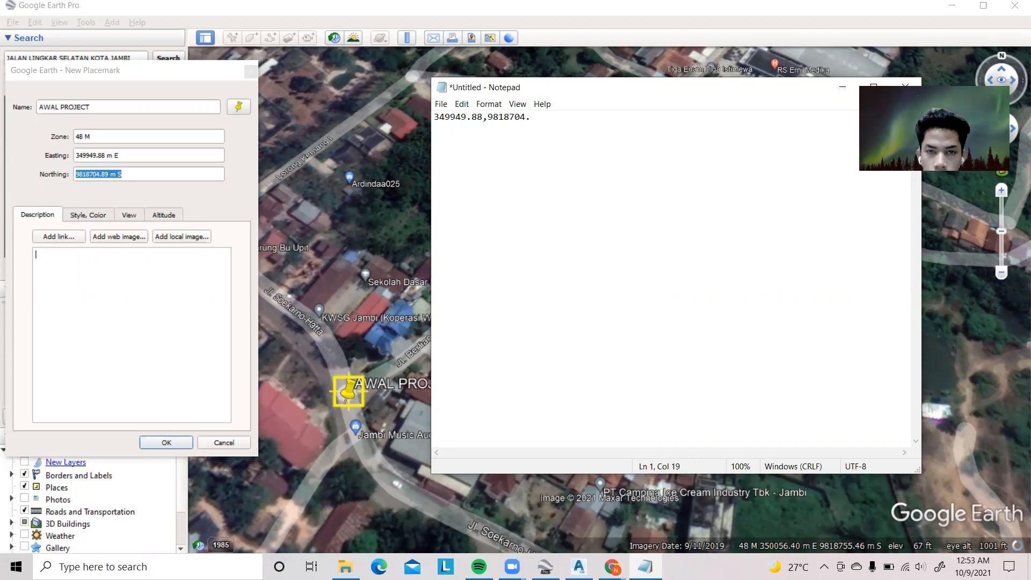
pyautogui.write('89')
pyautogui.press('Return')
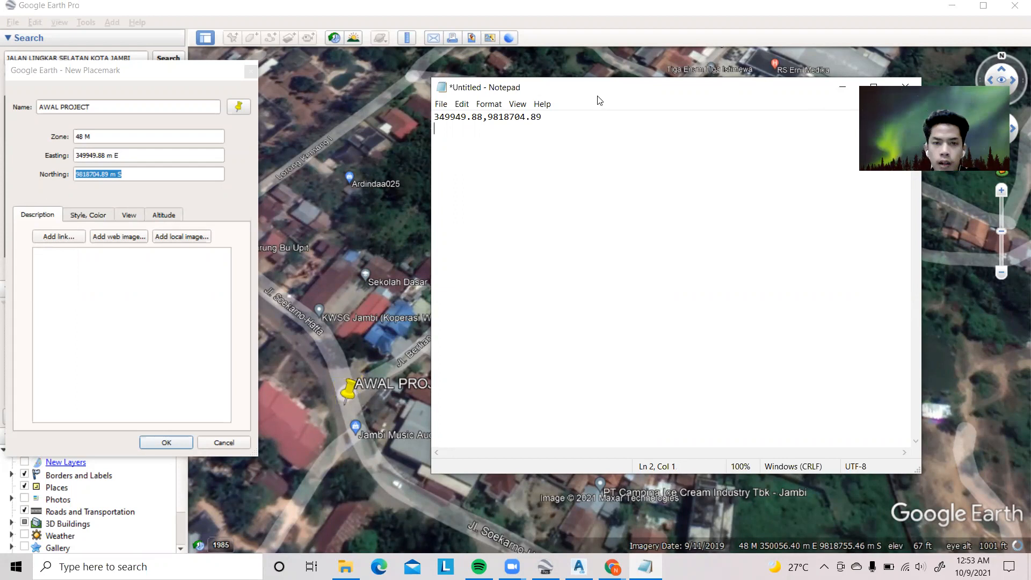
# Minimize Notepad and save the AWAL PROJECT placemark in Google Earth
pyautogui.click(832, 90)
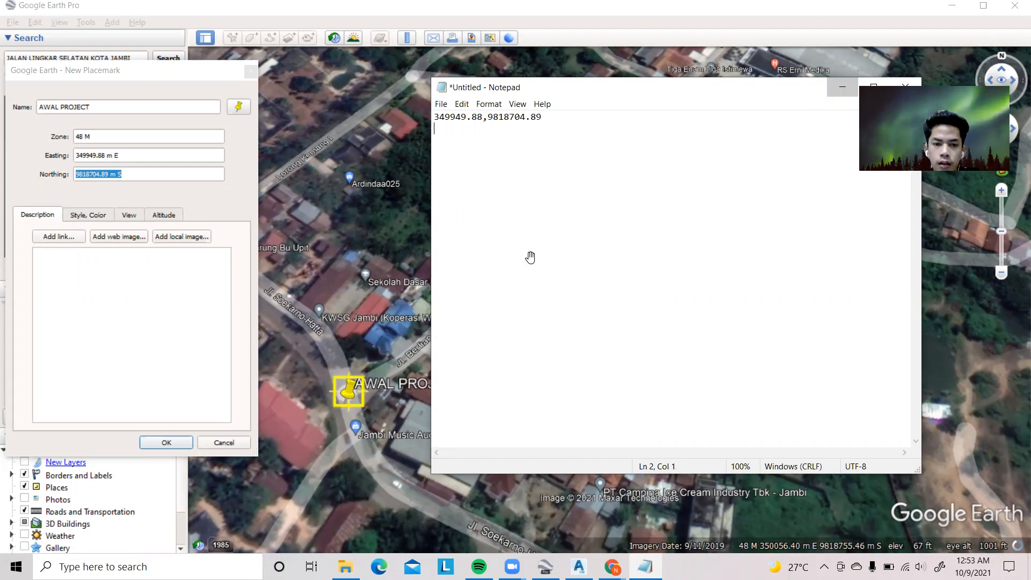
pyautogui.scroll(-4, 285, 148)
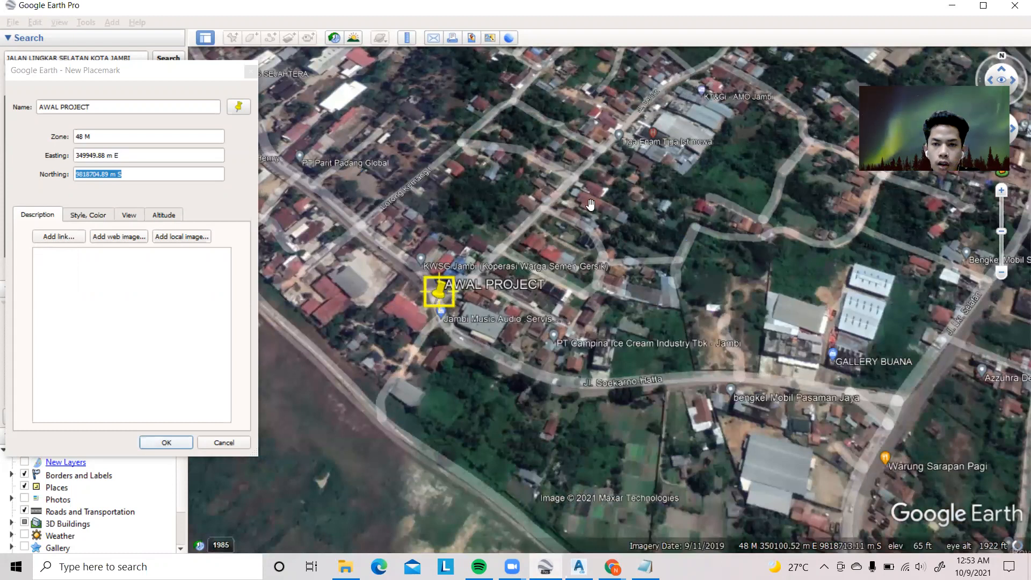
pyautogui.press('Return')
# Add a new placemark named SIMPANG near the Jl. Lkr. Selatan search marker
pyautogui.scroll(-3, 669, 202)
pyautogui.moveTo(668, 203); pyautogui.dragTo(492, 265)
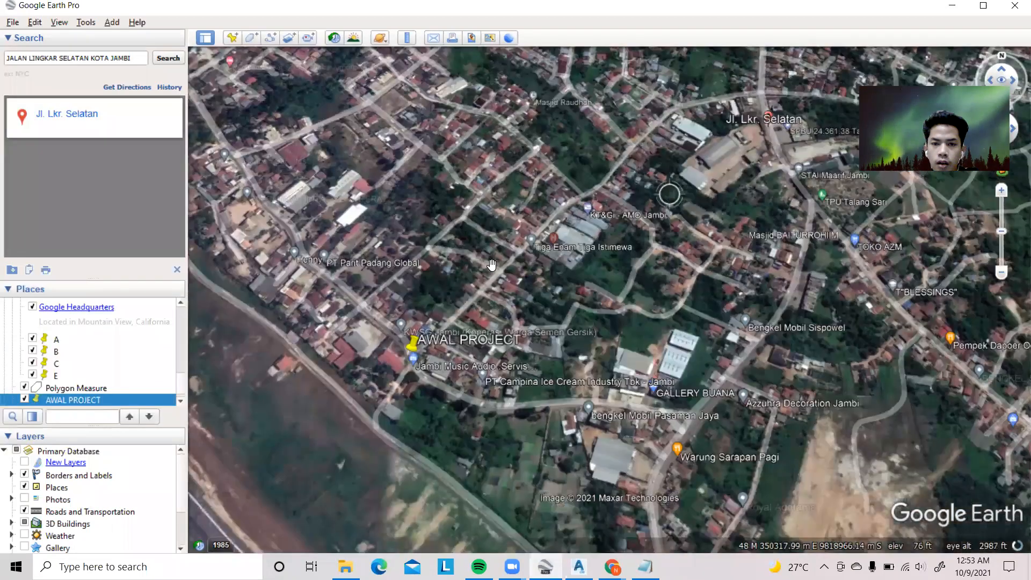
pyautogui.moveTo(597, 274); pyautogui.dragTo(563, 227)
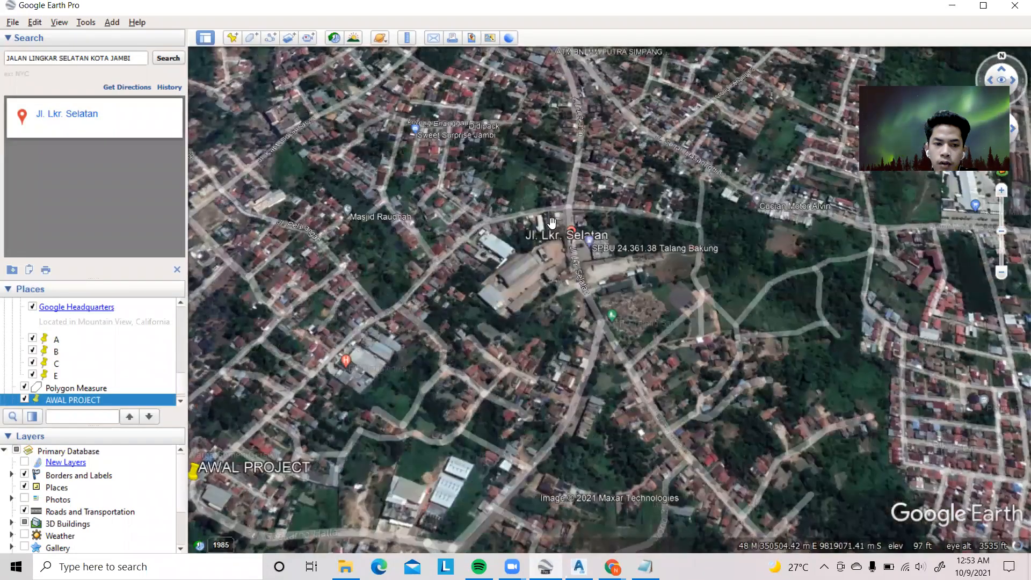
pyautogui.scroll(3, 573, 252)
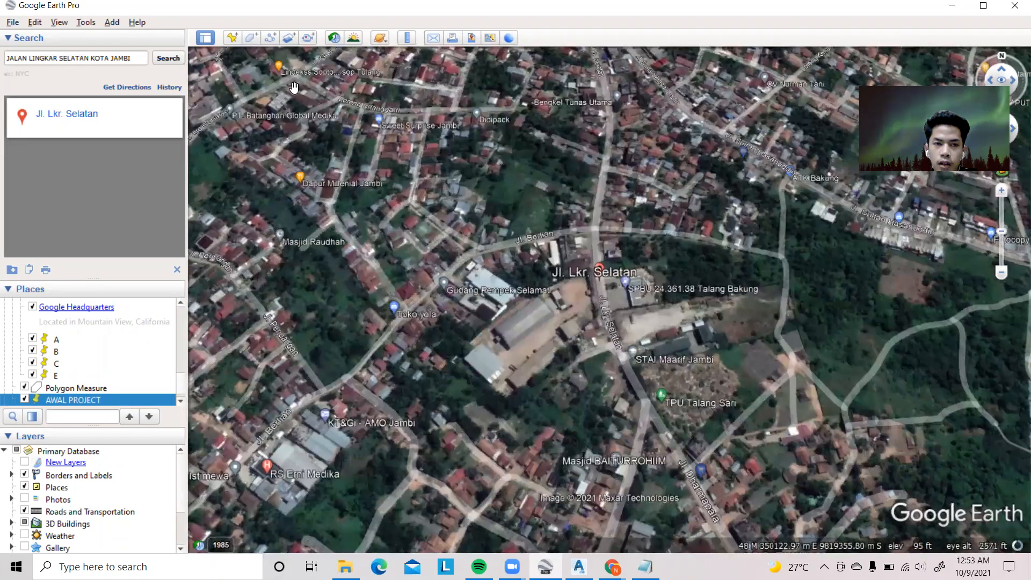
pyautogui.hotkey('ctrl', 'shift', 'p')
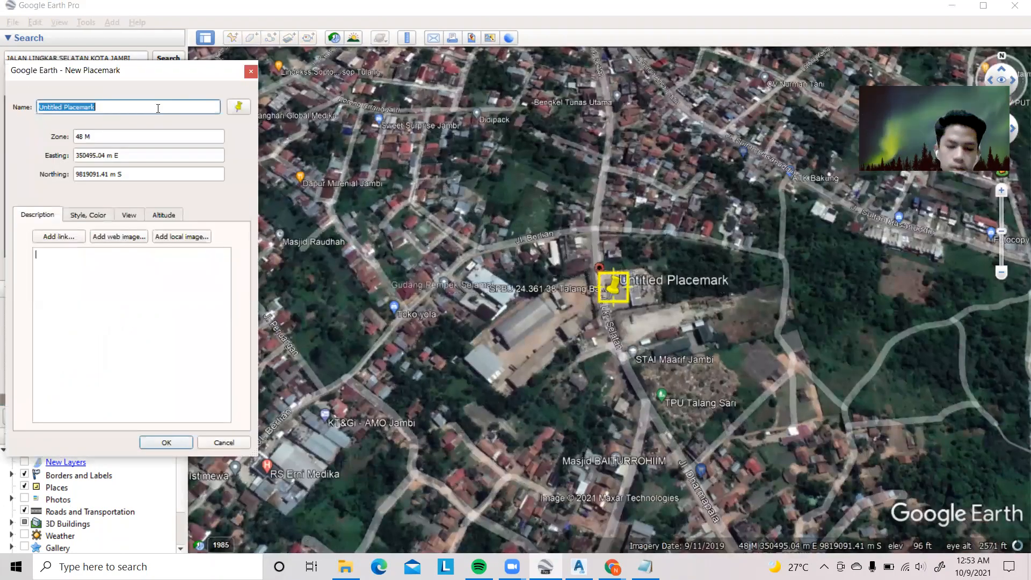
pyautogui.write('SIMPANG')
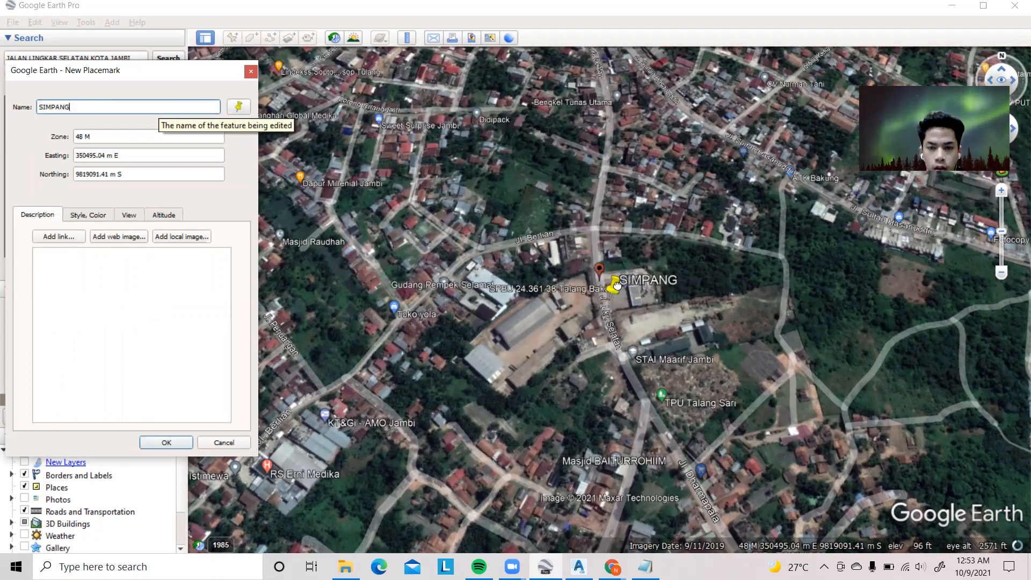
pyautogui.press('Return')
# Edit the SIMPANG placemark and move it to the Jl. Berlian junction, about 350472 m E, 9819174 m S
pyautogui.moveTo(609, 284); pyautogui.dragTo(601, 265)
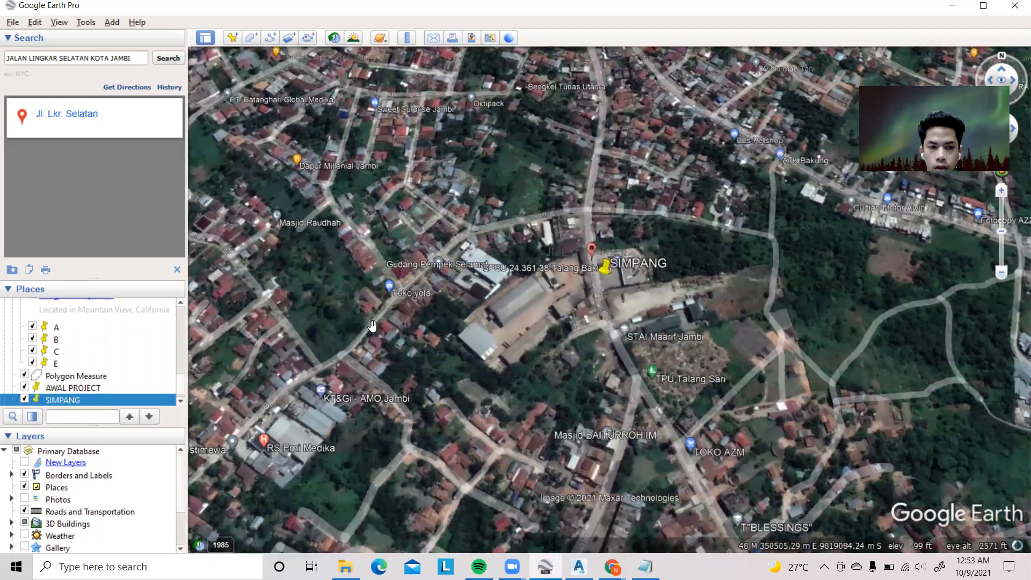
pyautogui.rightClick(101, 398)
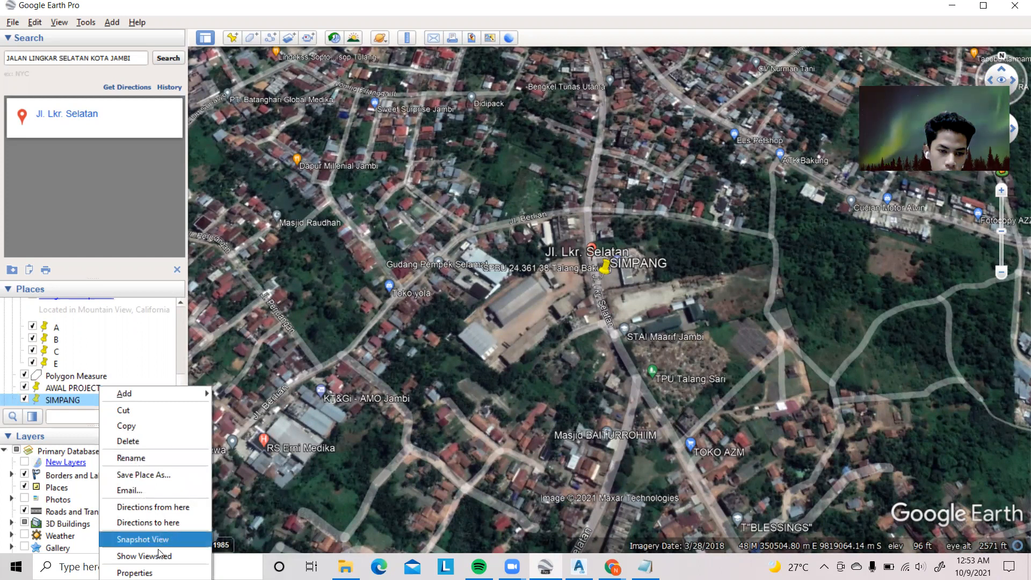
pyautogui.click(135, 572)
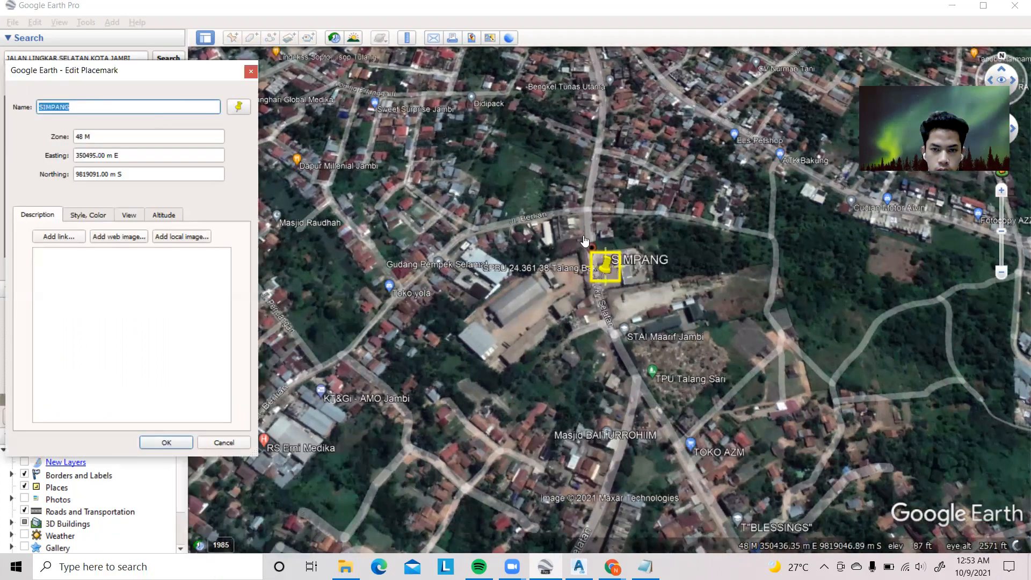
pyautogui.moveTo(585, 240); pyautogui.dragTo(586, 214)
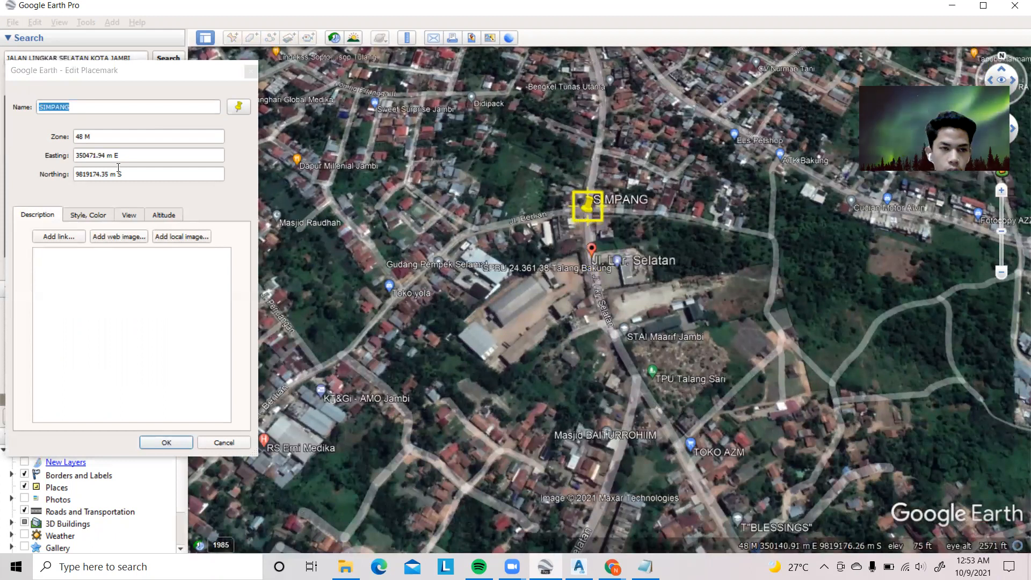
pyautogui.click(161, 248)
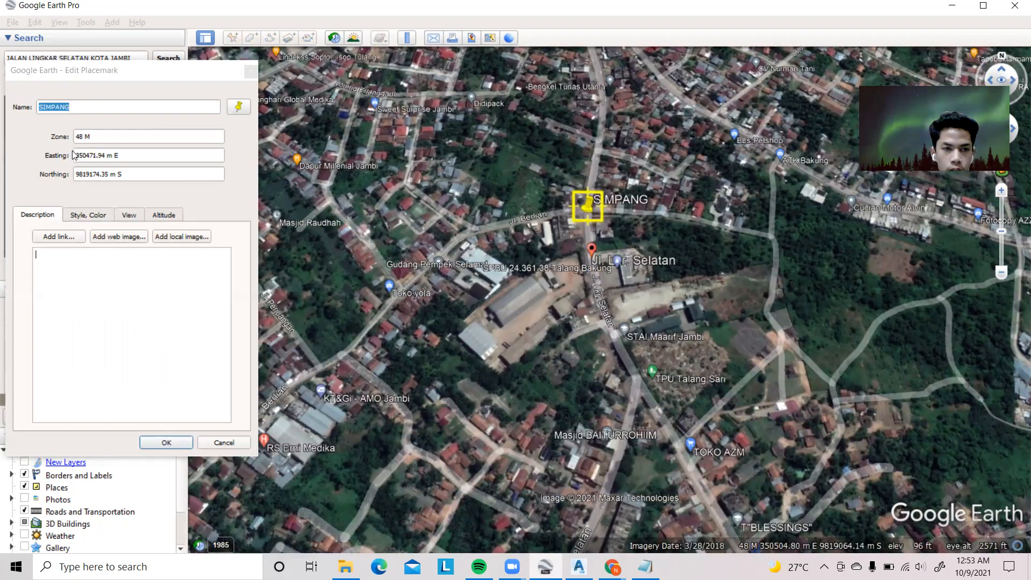
# Copy SIMPANG's easting 350471.94 onto the second line in Notepad, followed by a comma
pyautogui.doubleClick(98, 156)
pyautogui.moveTo(106, 156); pyautogui.dragTo(106, 157)
pyautogui.rightClick(105, 156)
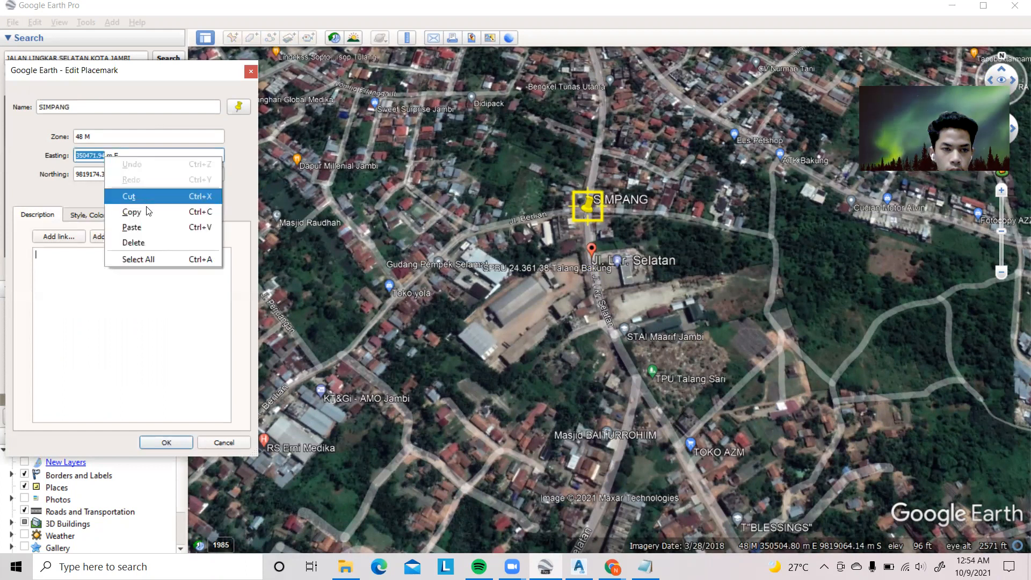
pyautogui.click(148, 212)
pyautogui.click(53, 218)
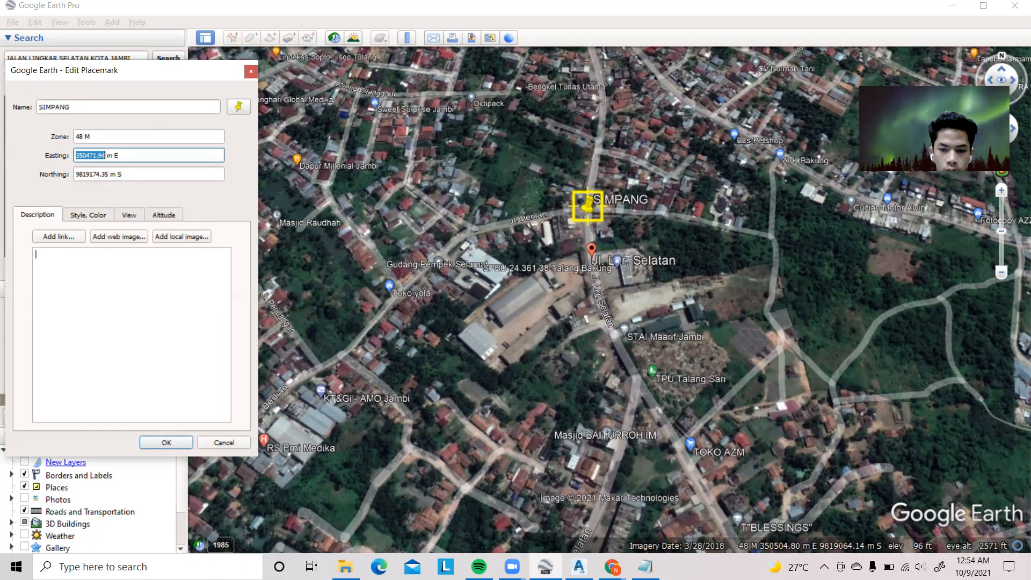
pyautogui.click(646, 567)
pyautogui.rightClick(444, 134)
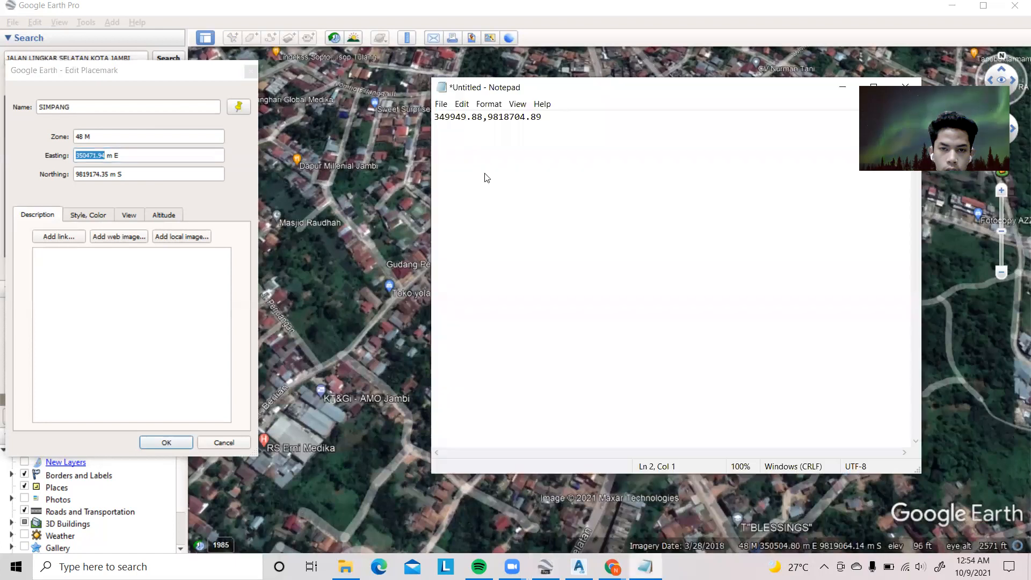
pyautogui.click(473, 185)
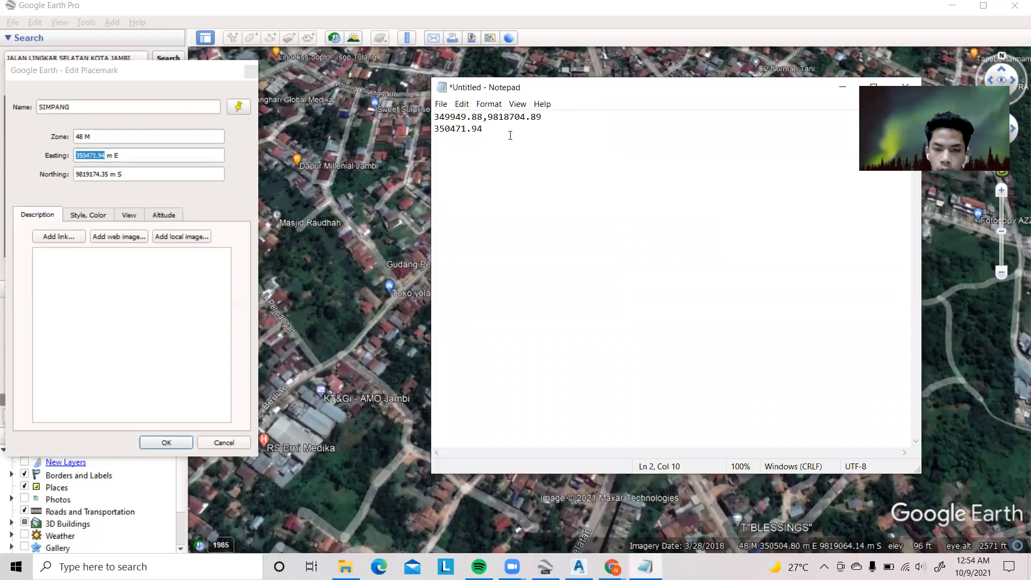
pyautogui.write(',')
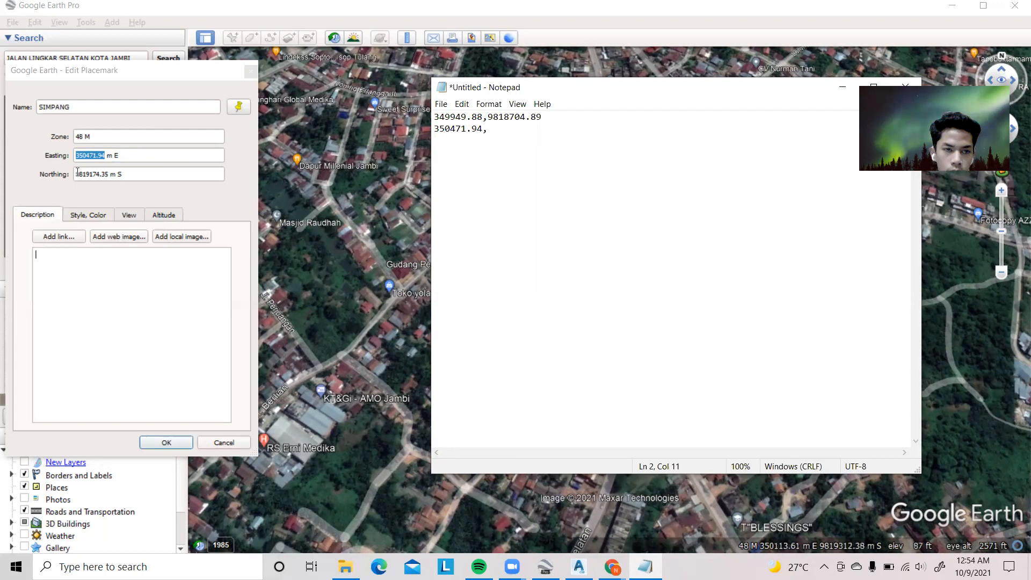
# Append SIMPANG's northing 9819174.35 after the comma in Notepad and save the edited placemark
pyautogui.click(104, 172)
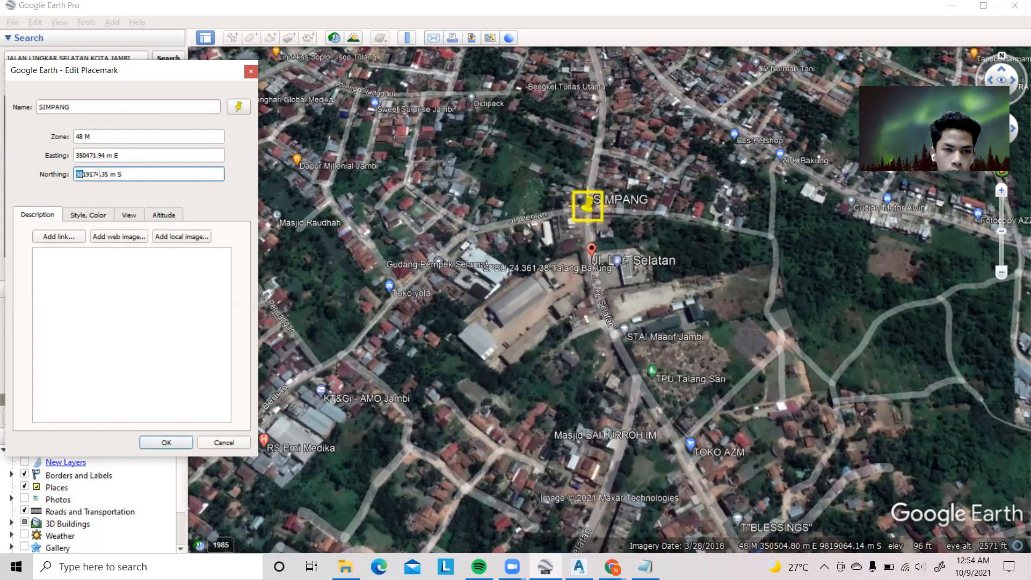
pyautogui.moveTo(99, 173); pyautogui.dragTo(109, 174)
pyautogui.click(645, 567)
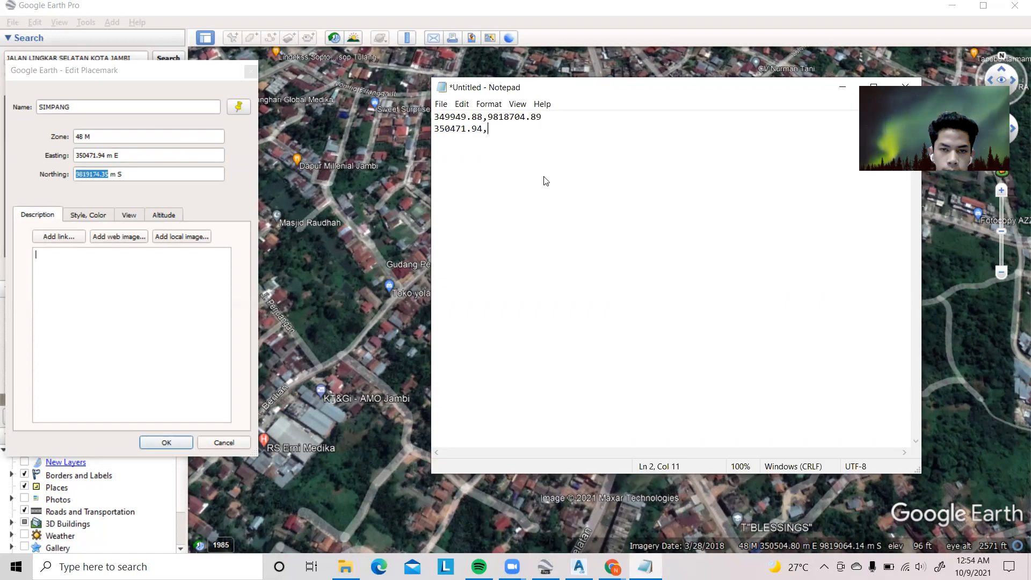
pyautogui.rightClick(506, 132)
pyautogui.click(544, 181)
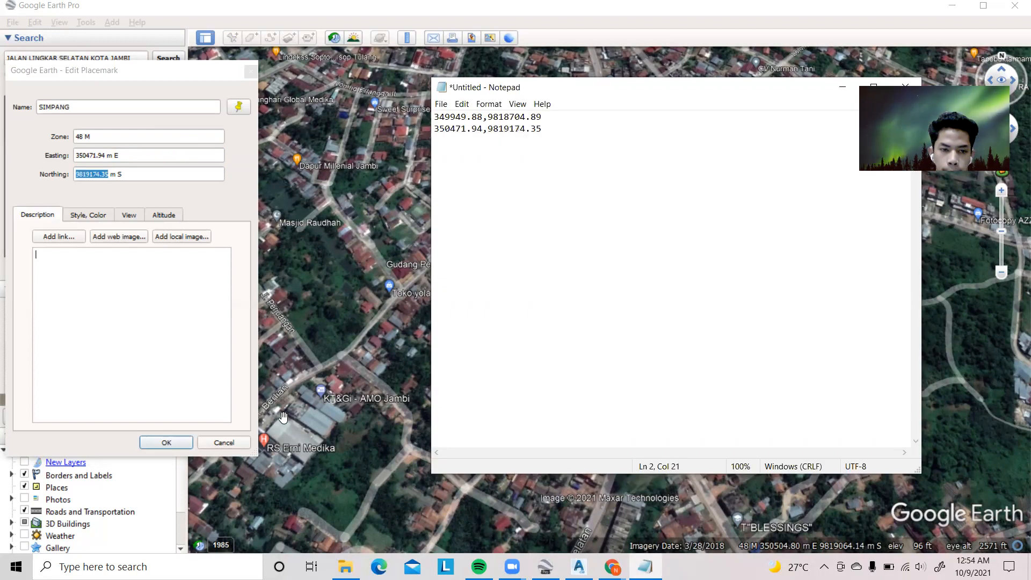
pyautogui.click(167, 443)
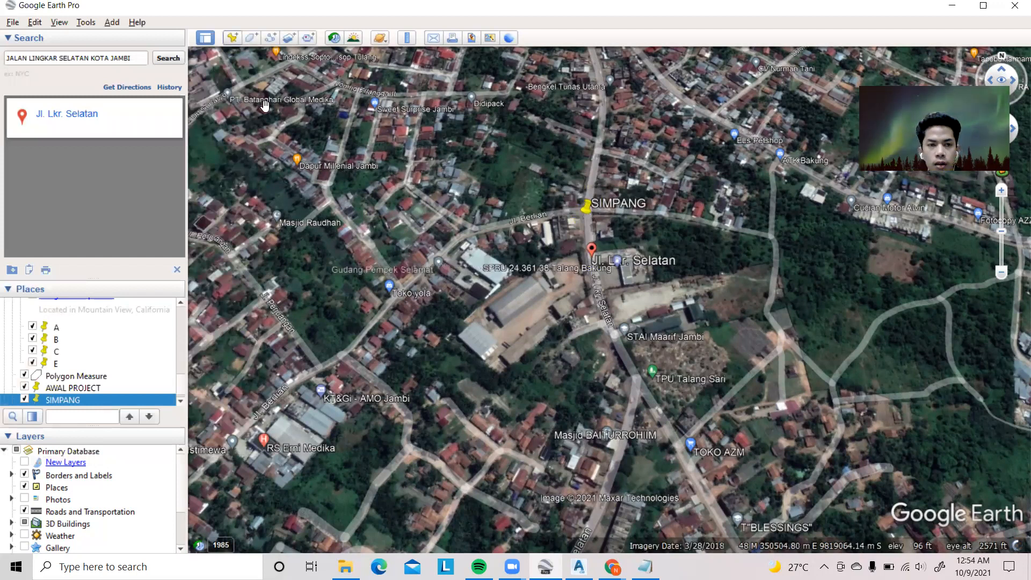
# Add a new placemark and move it onto the road just south-east of TPU Talang Sari, about 350578 m E, 9818890 m S
pyautogui.hotkey('ctrl', 'shift', 'p')
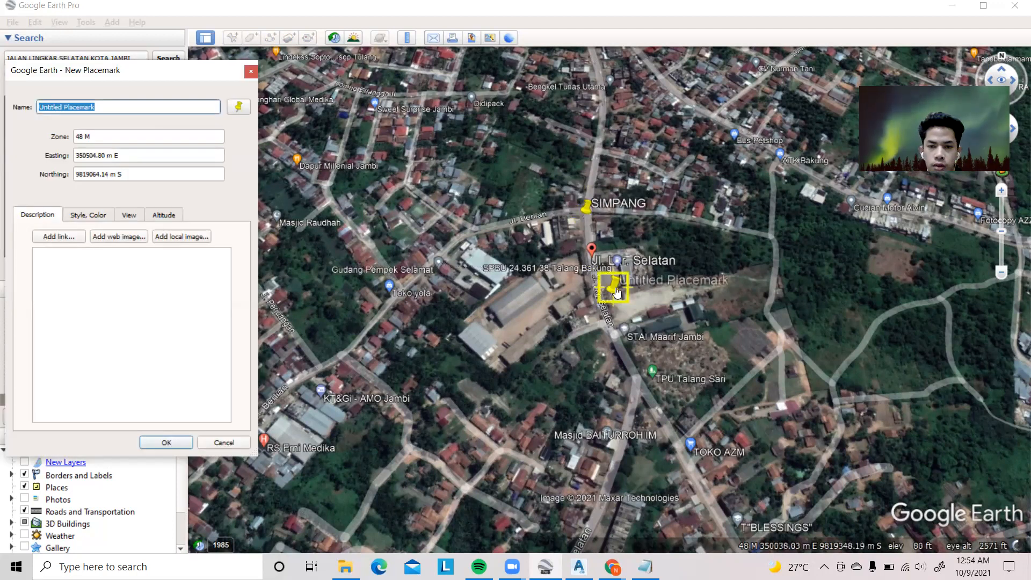
pyautogui.click(628, 371)
pyautogui.scroll(-1, 536, 378)
pyautogui.moveTo(553, 450); pyautogui.dragTo(560, 329)
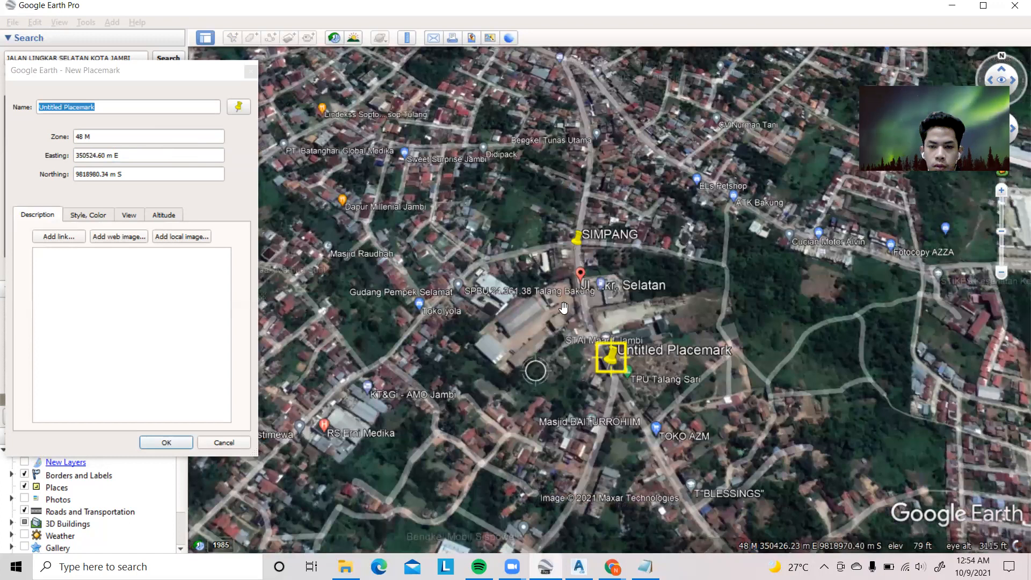
pyautogui.moveTo(534, 291); pyautogui.dragTo(558, 299)
pyautogui.scroll(-1, 558, 299)
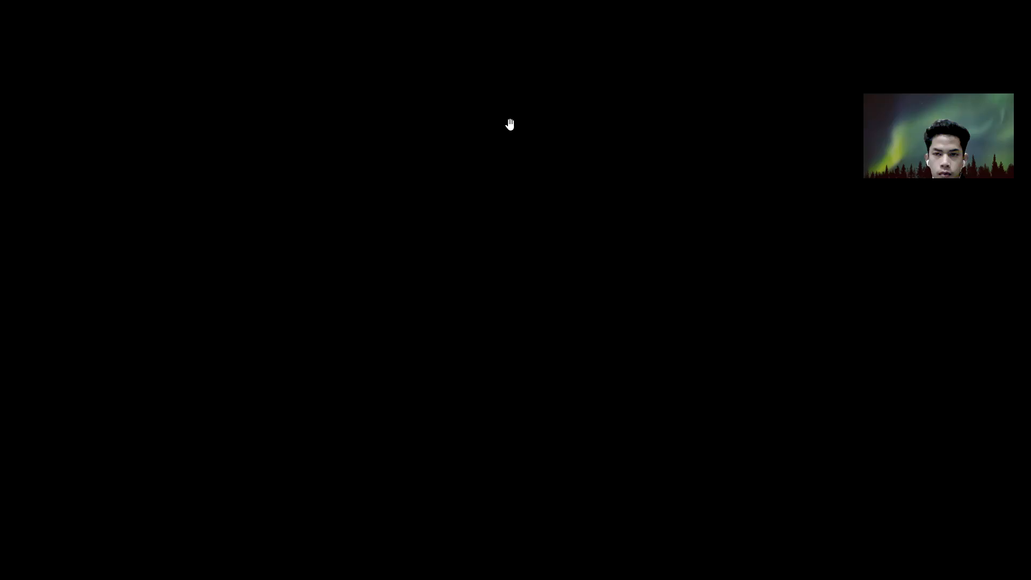
pyautogui.scroll(1, 559, 224)
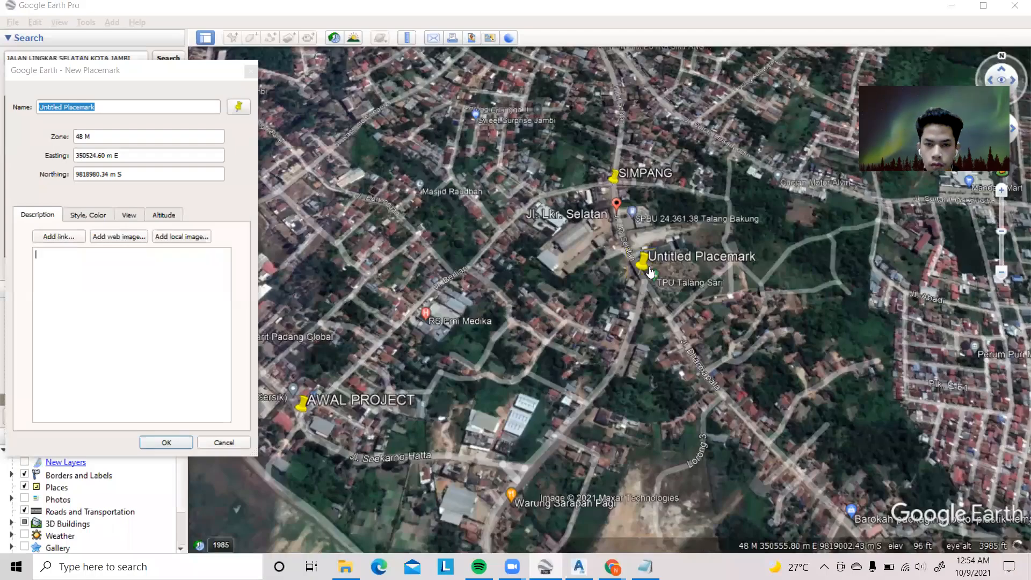
pyautogui.scroll(1, 642, 267)
pyautogui.moveTo(642, 266); pyautogui.dragTo(678, 345)
pyautogui.scroll(1, 667, 338)
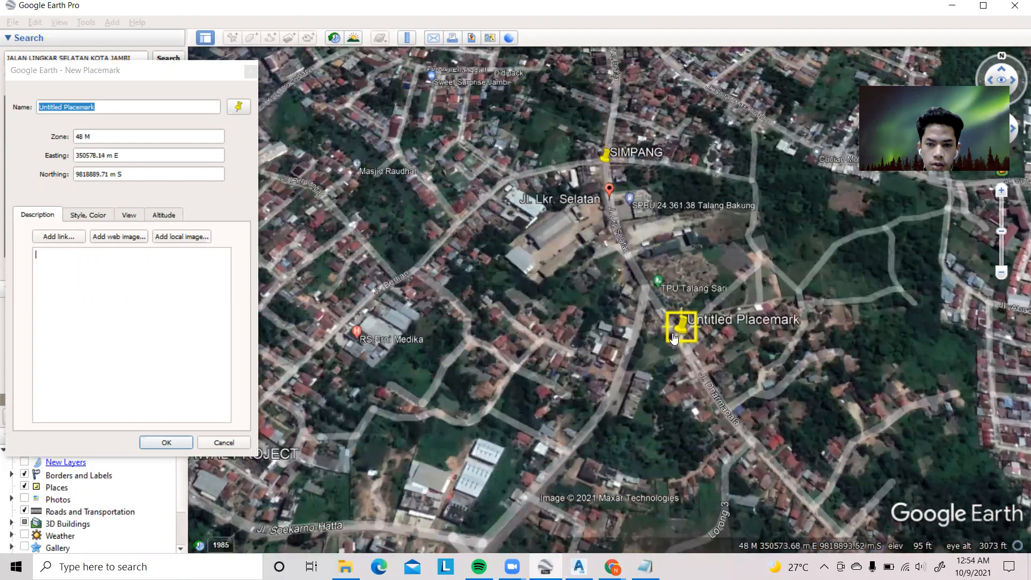
# Name the new placemark AKHIR PROJECT
pyautogui.press('capslock')
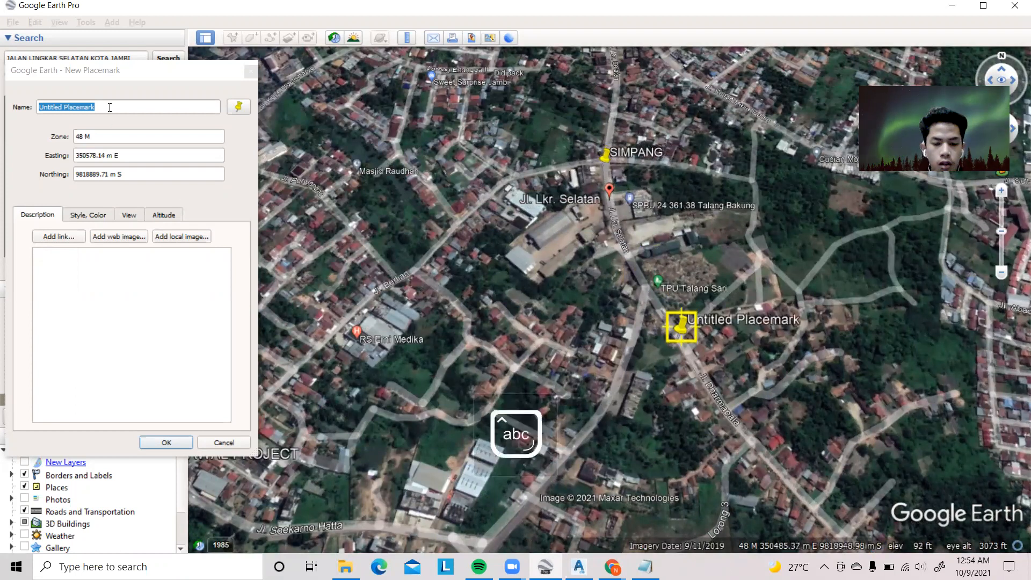
pyautogui.press('capslock')
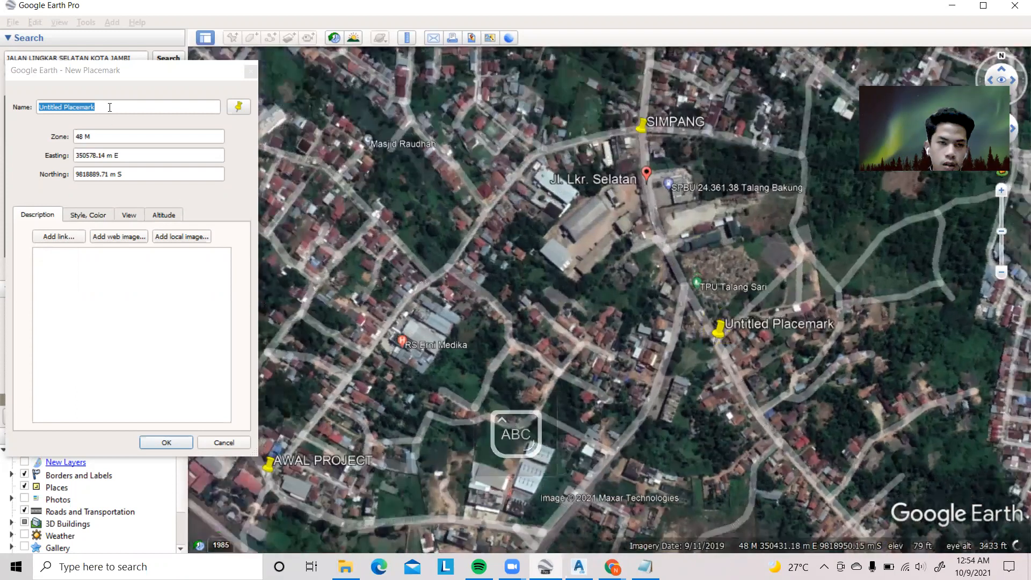
pyautogui.click(110, 107)
pyautogui.press('BackSpace')
pyautogui.press('BackSpace')
pyautogui.press('BackSpace')
pyautogui.press('BackSpace')
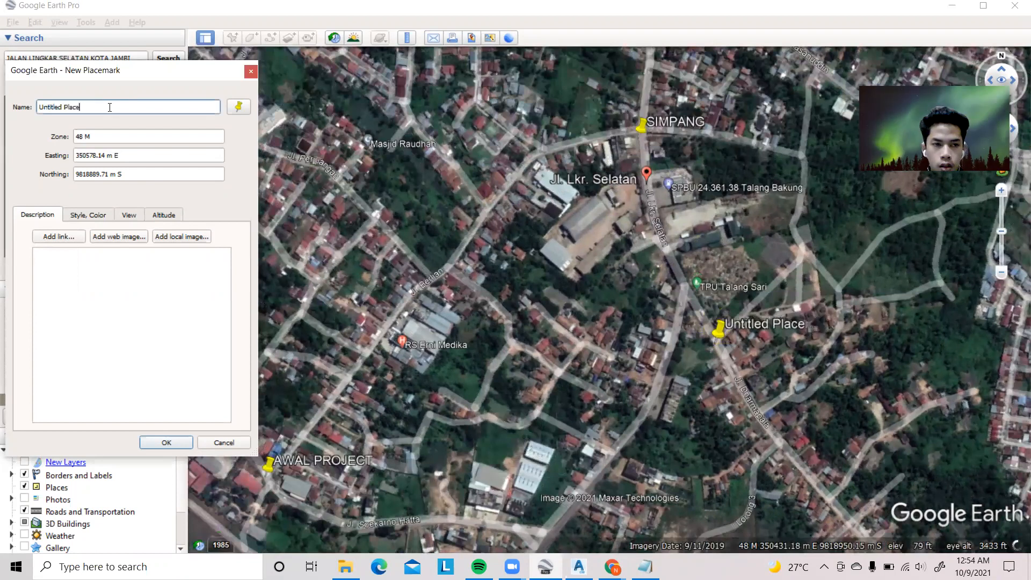
pyautogui.press('BackSpace')
pyautogui.press('BackSpace')
pyautogui.press('BackSpace')
pyautogui.press('BackSpace')
pyautogui.press('BackSpace')
pyautogui.press('BackSpace')
pyautogui.press('BackSpace')
pyautogui.press('BackSpace')
pyautogui.press('BackSpace')
pyautogui.press('BackSpace')
pyautogui.press('BackSpace')
pyautogui.press('BackSpace')
pyautogui.press('BackSpace')
pyautogui.press('BackSpace')
pyautogui.write('AK')
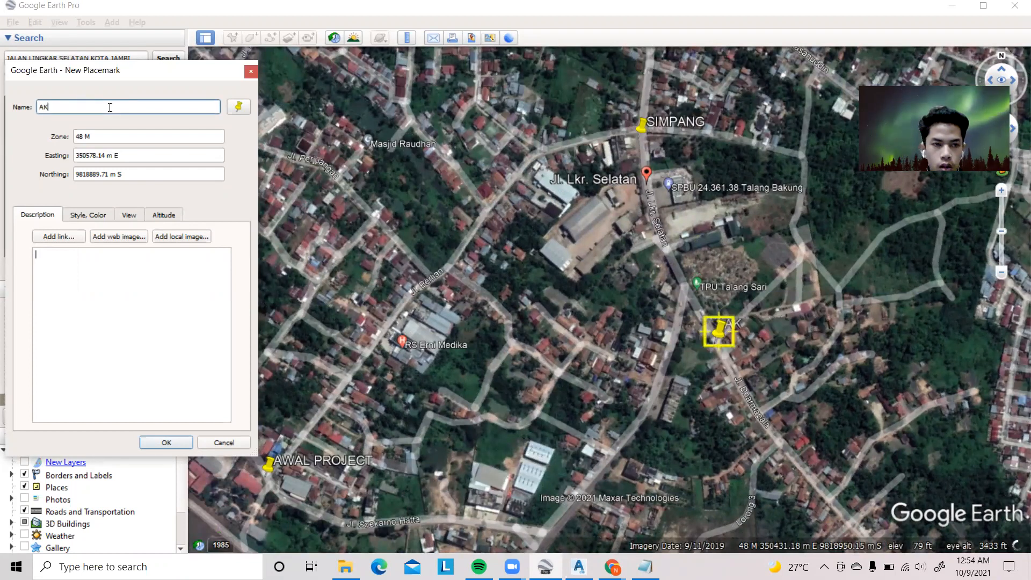
pyautogui.write('HIR PR')
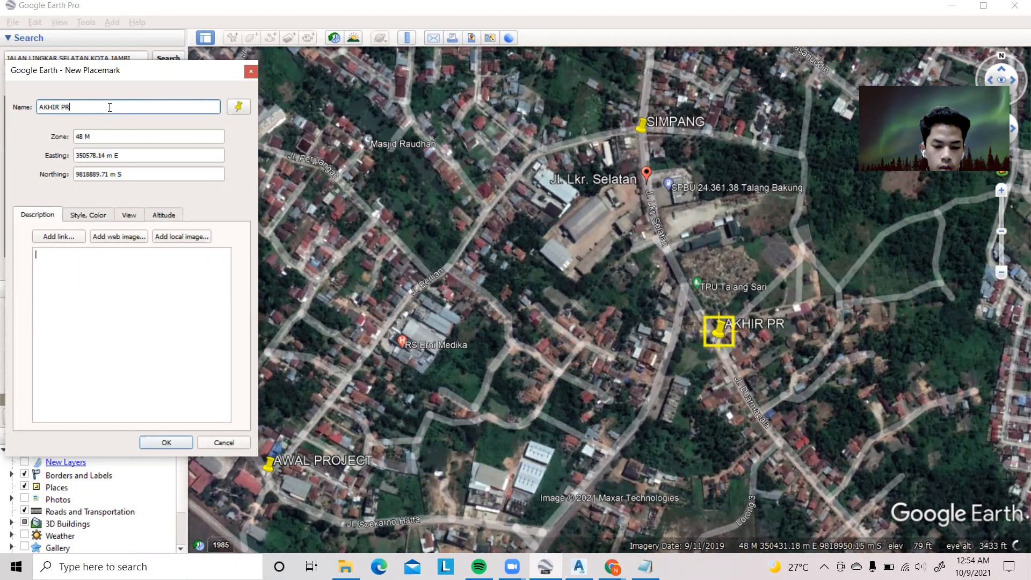
pyautogui.write('OJECT')
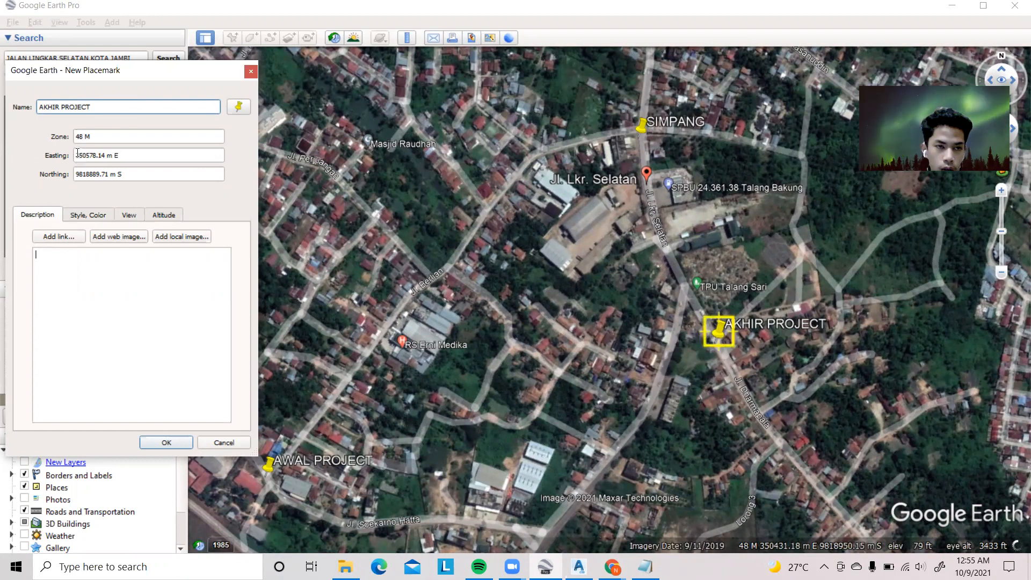
# Copy AKHIR PROJECT's easting 350578.14 onto the third line in Notepad, followed by a comma without a space
pyautogui.doubleClick(109, 156)
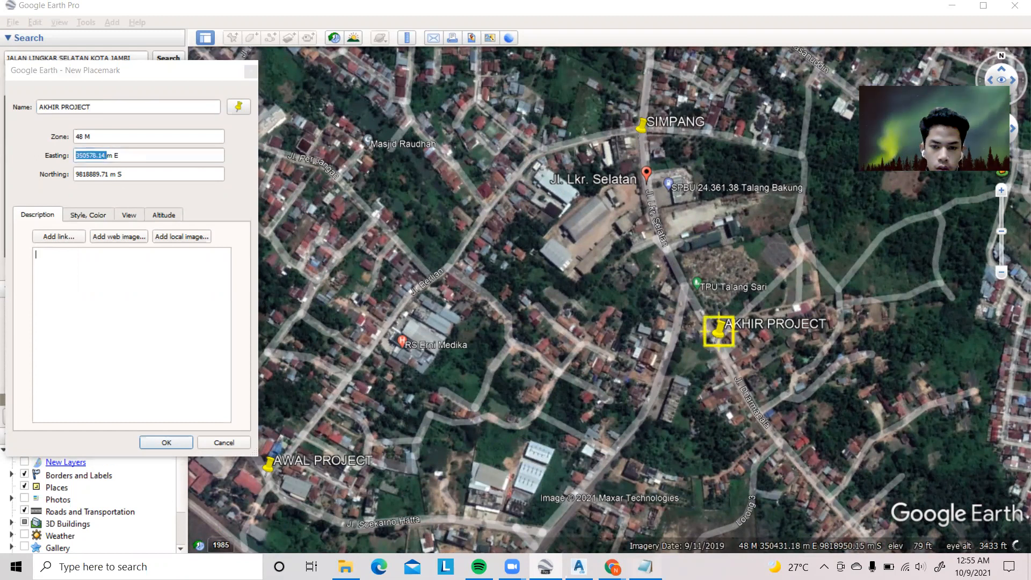
pyautogui.hotkey('alt', 'Tab')
pyautogui.click(572, 121)
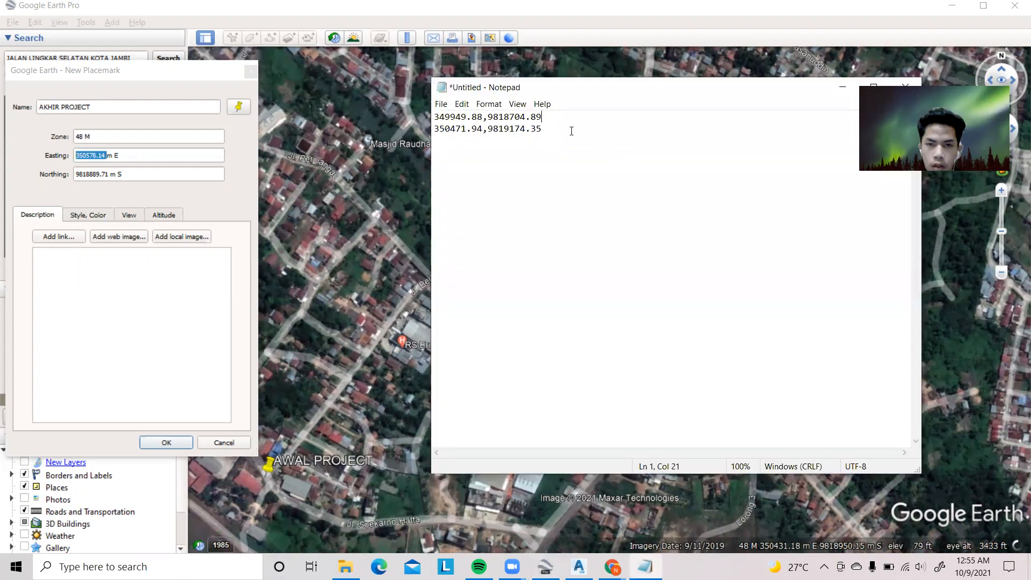
pyautogui.click(470, 138)
pyautogui.rightClick(444, 141)
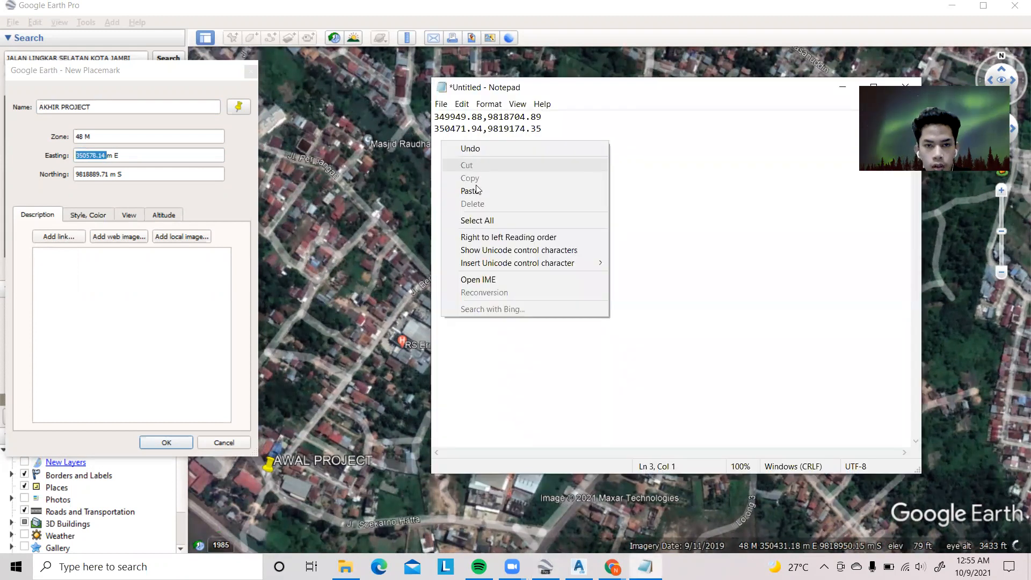
pyautogui.click(470, 191)
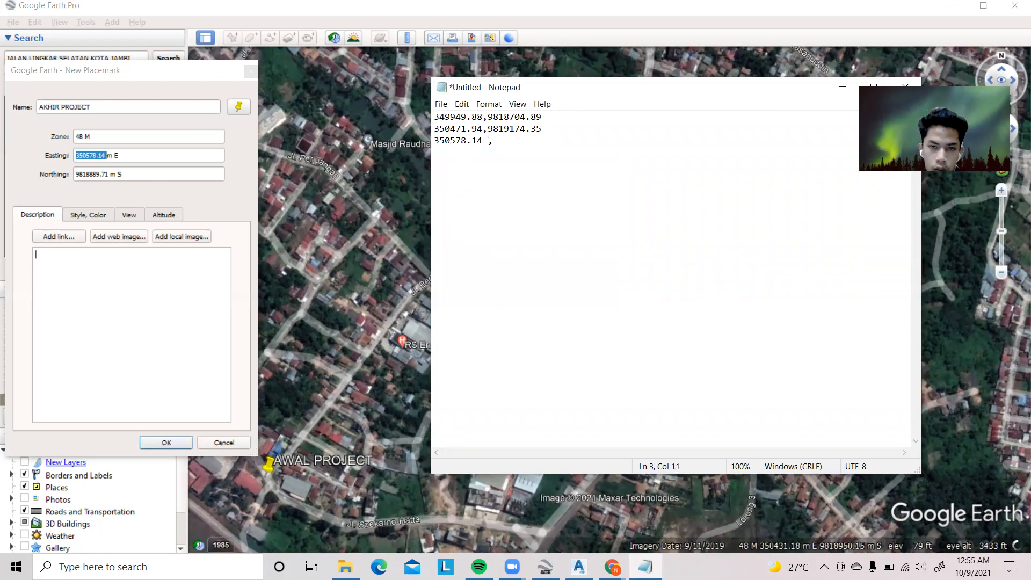
pyautogui.press('BackSpace')
pyautogui.press('End')
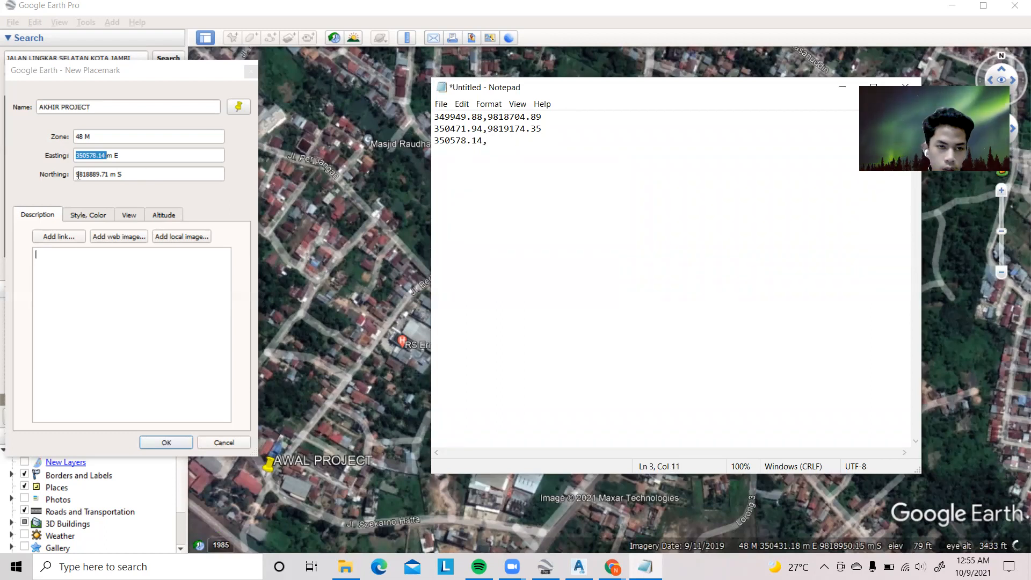
# Append AKHIR PROJECT's northing 9818889.71 after the comma in Notepad, add a line break and save the placemark
pyautogui.moveTo(112, 176)
pyautogui.mouseDown()
pyautogui.moveTo(97, 168)
pyautogui.moveTo(114, 174)
pyautogui.mouseUp()
pyautogui.rightClick(103, 174)
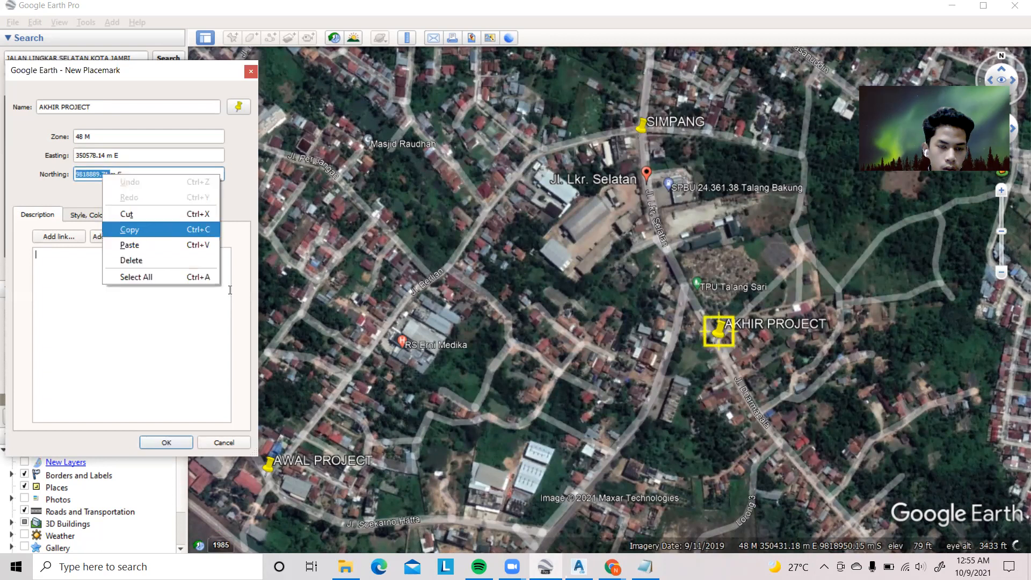
pyautogui.click(129, 230)
pyautogui.click(645, 566)
pyautogui.rightClick(492, 142)
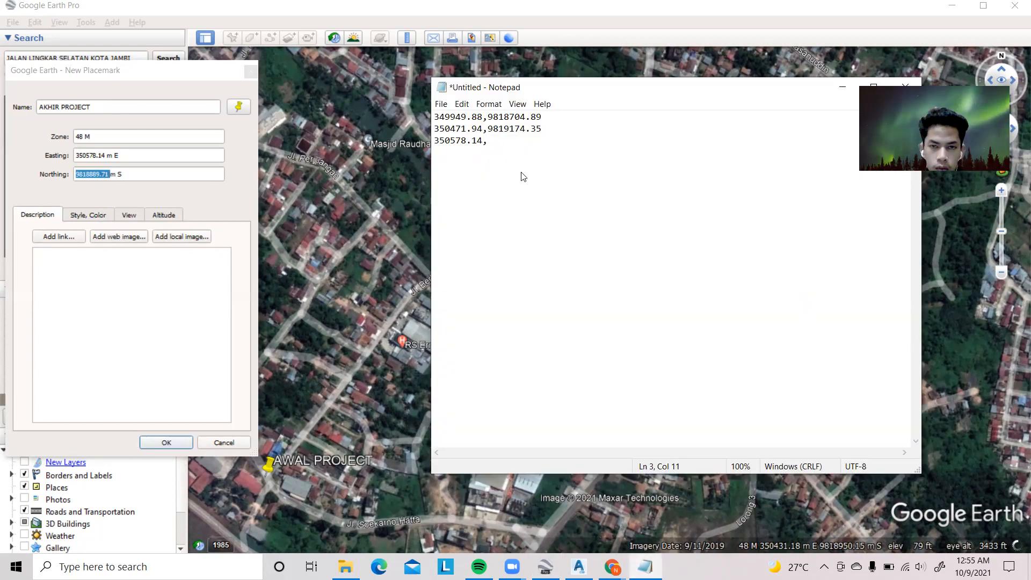
pyautogui.click(524, 191)
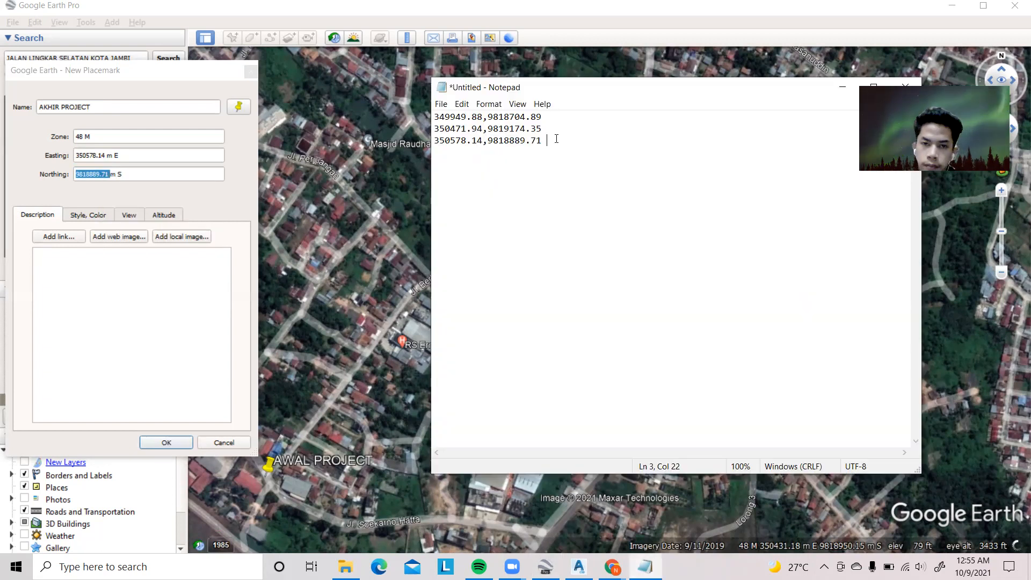
pyautogui.press('Return')
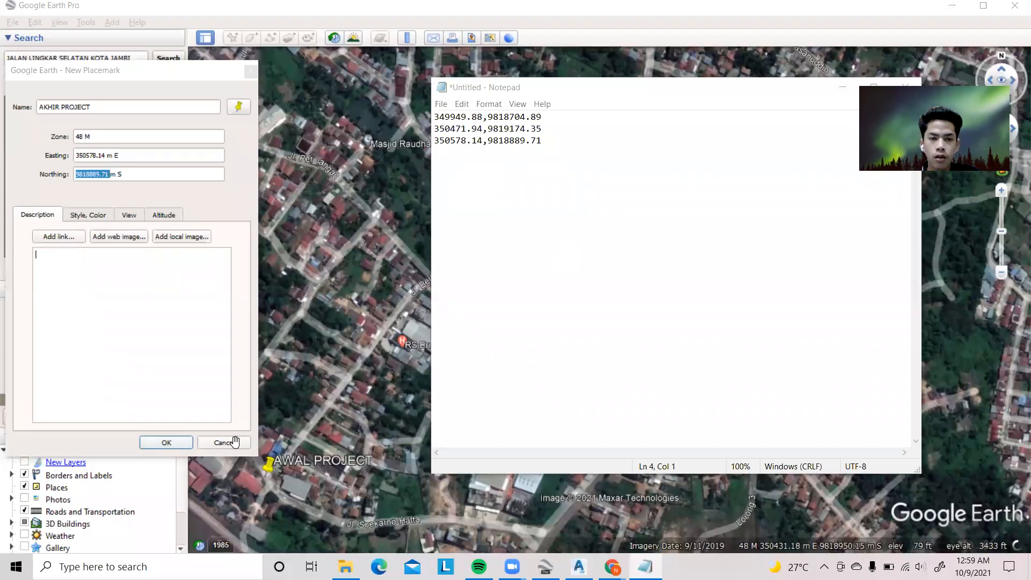
pyautogui.click(166, 442)
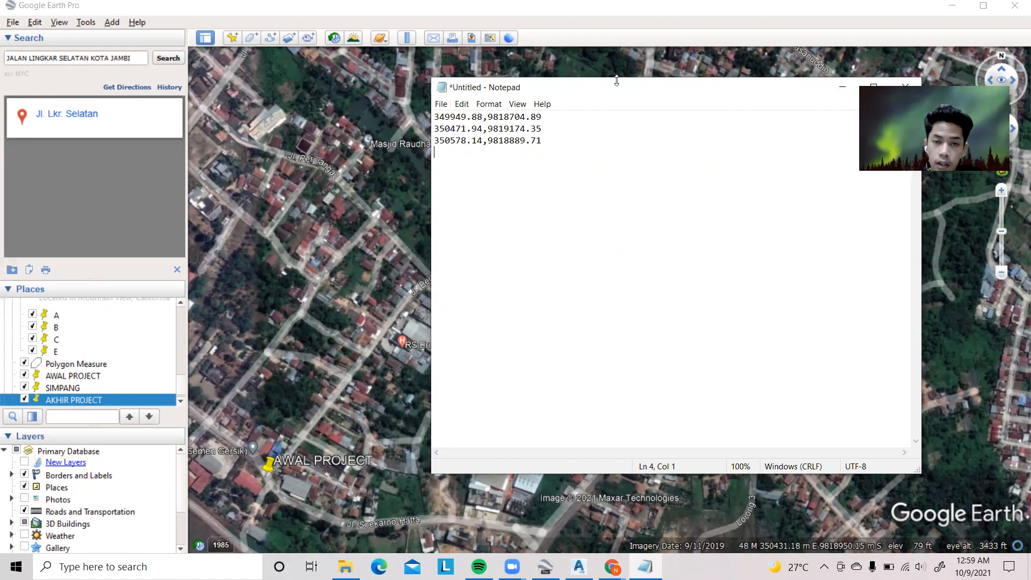
# Copy all three coordinate lines from Notepad to the clipboard
pyautogui.moveTo(484, 155); pyautogui.dragTo(414, 111)
pyautogui.rightClick(459, 123)
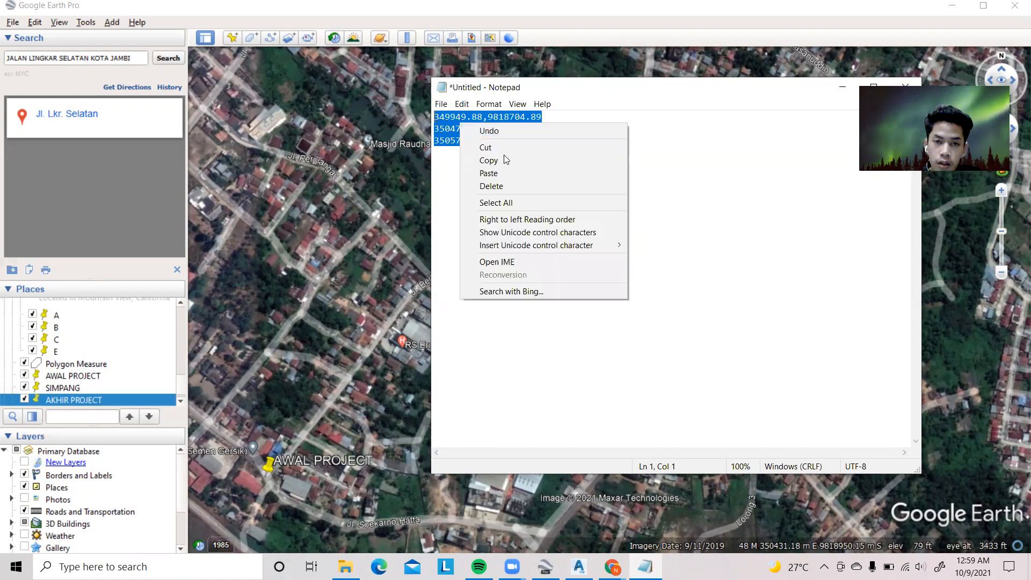
pyautogui.click(506, 160)
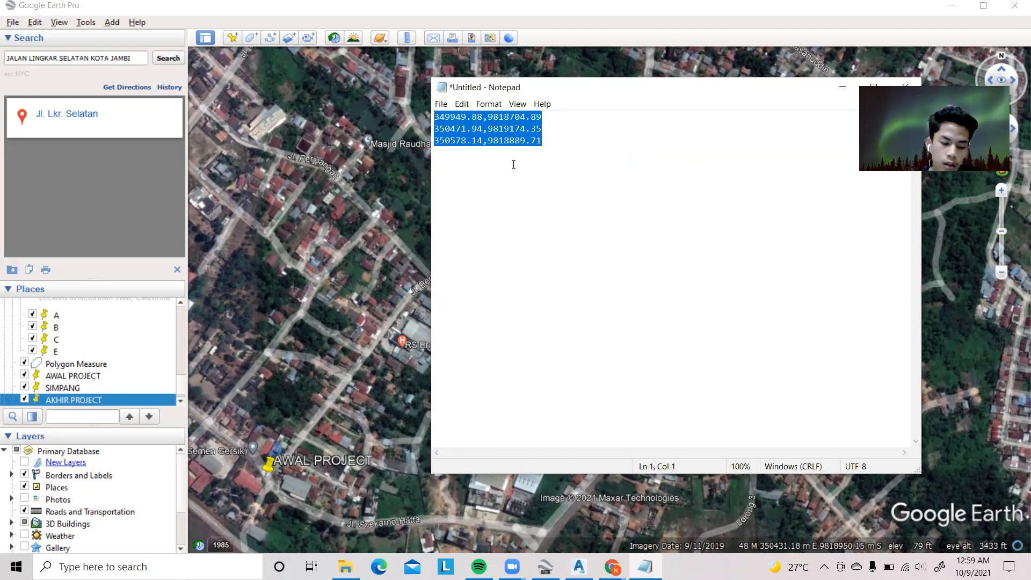
pyautogui.click(545, 567)
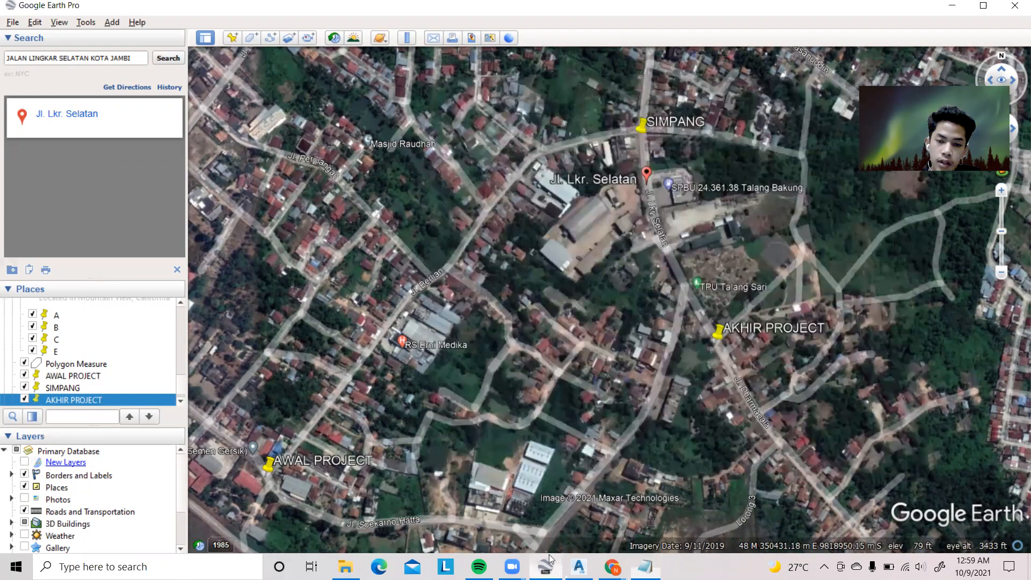
# Switch to Civil 3D and draw a polyline through the three copied points: 349949.88,9818704.89; 350471.94,9819174.35; 350578.14,9818889.71
pyautogui.click(579, 567)
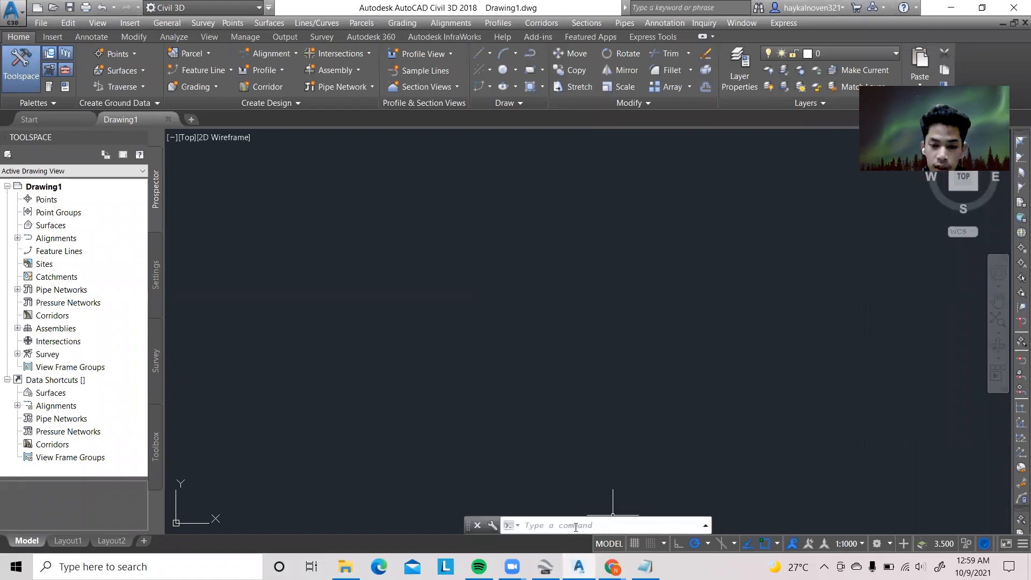
pyautogui.write('PL')
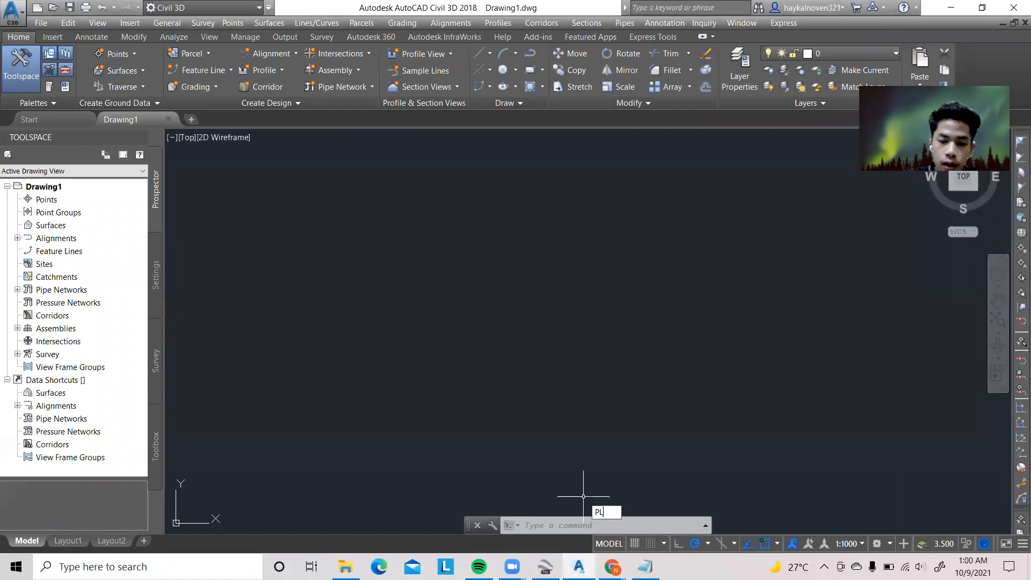
pyautogui.press('Return')
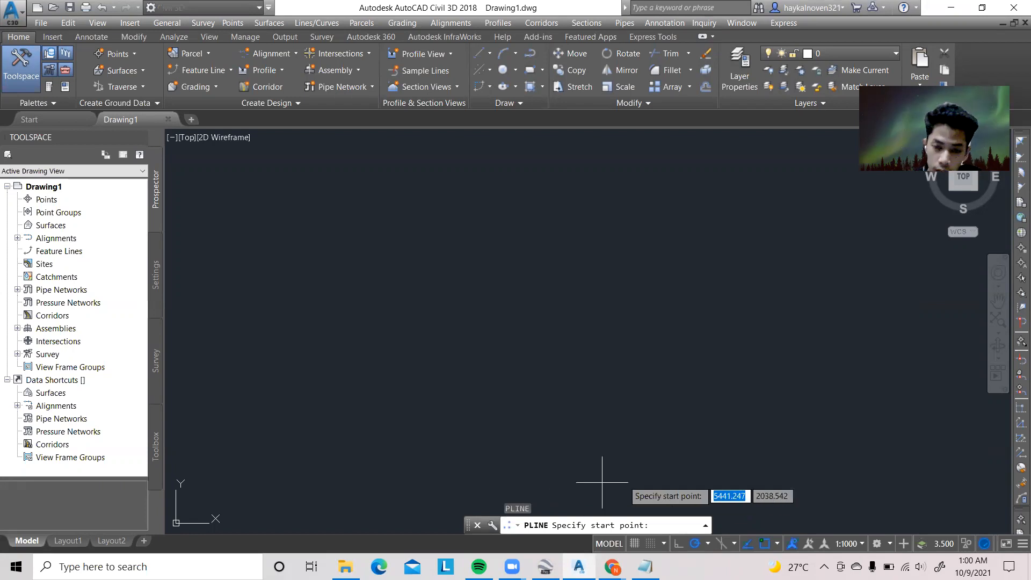
pyautogui.rightClick(663, 527)
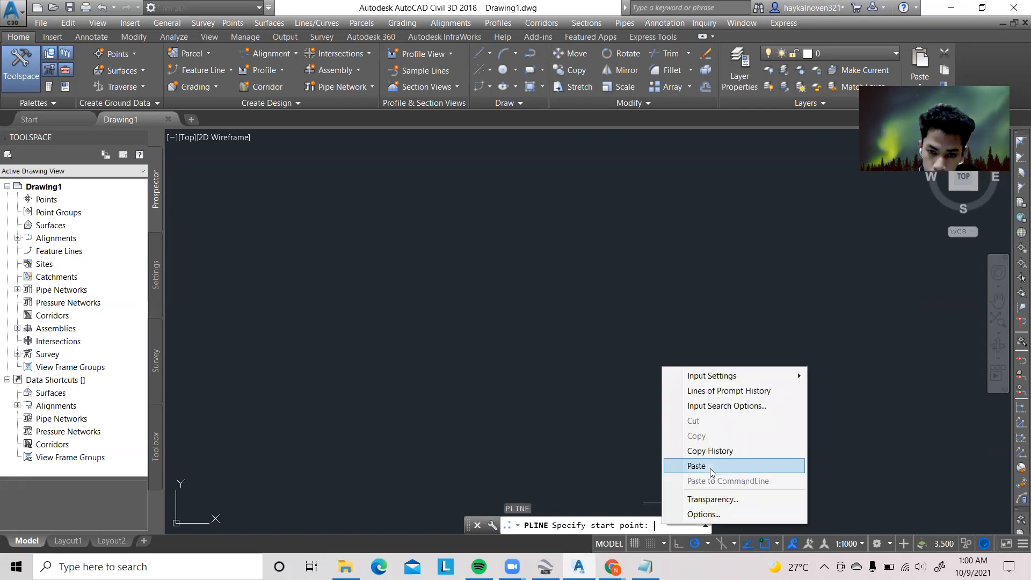
pyautogui.click(710, 466)
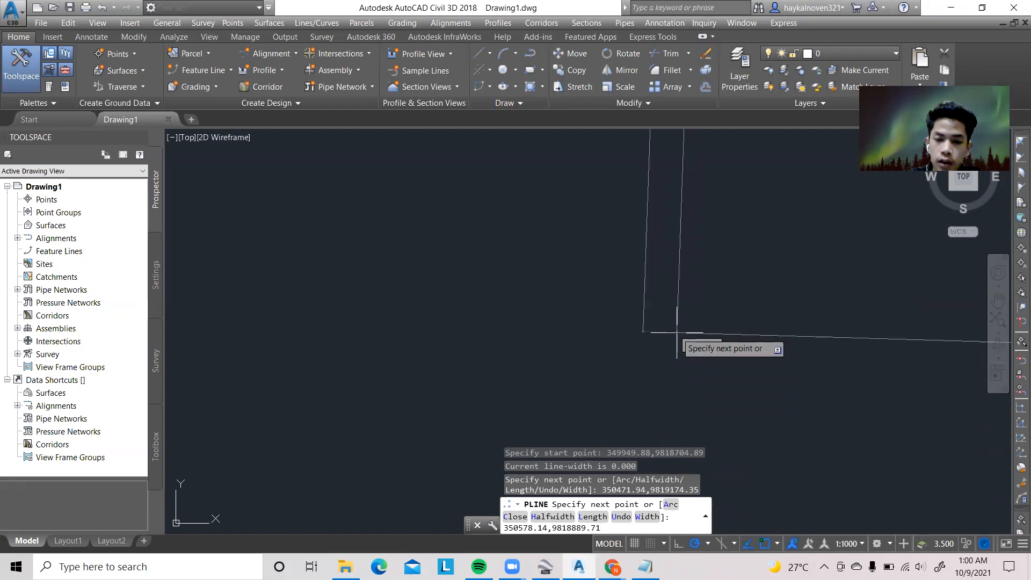
pyautogui.press('Return')
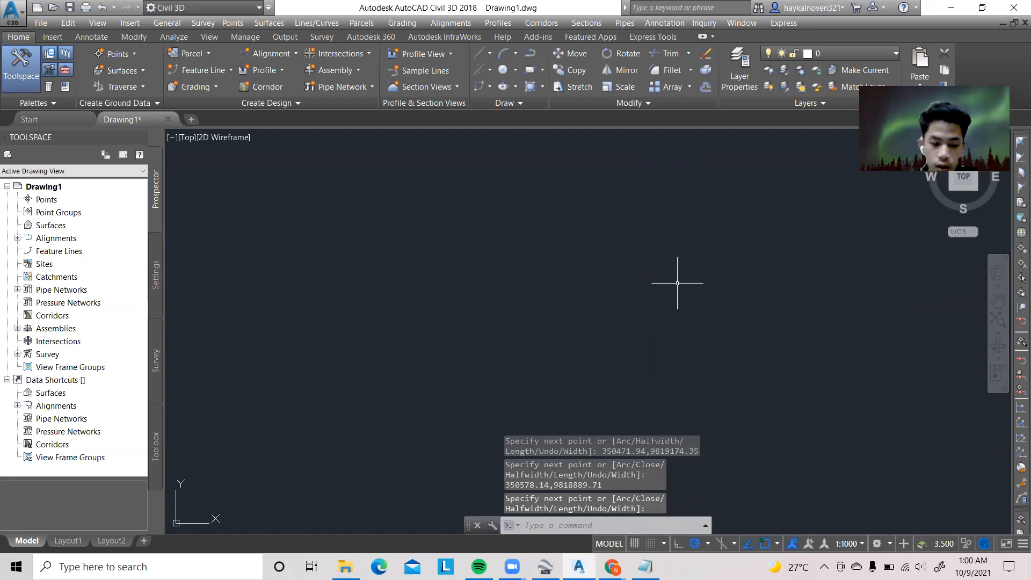
# Zoom to the drawing extents to view the whole polyline
pyautogui.write('Z')
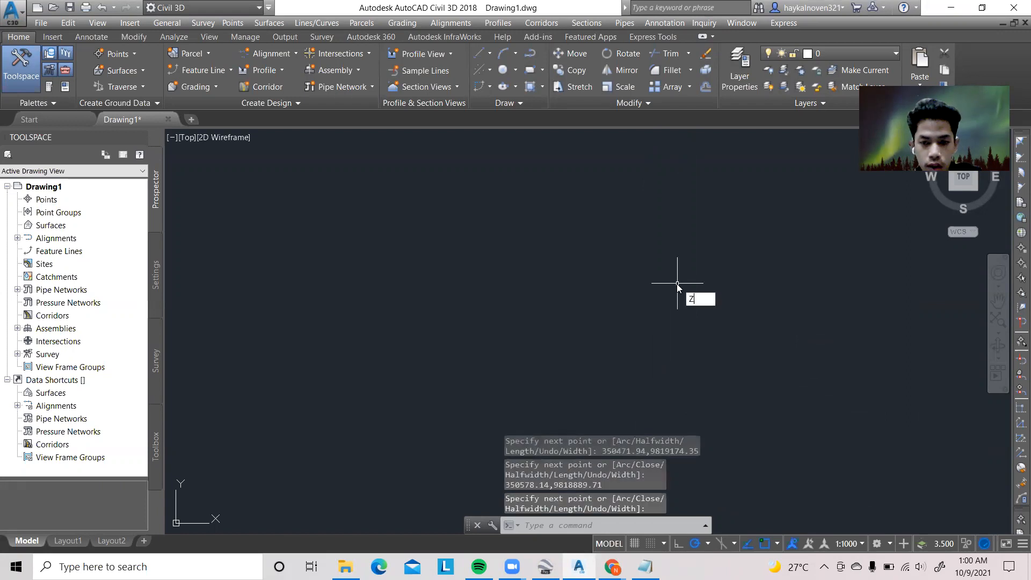
pyautogui.press('Return')
pyautogui.write('E')
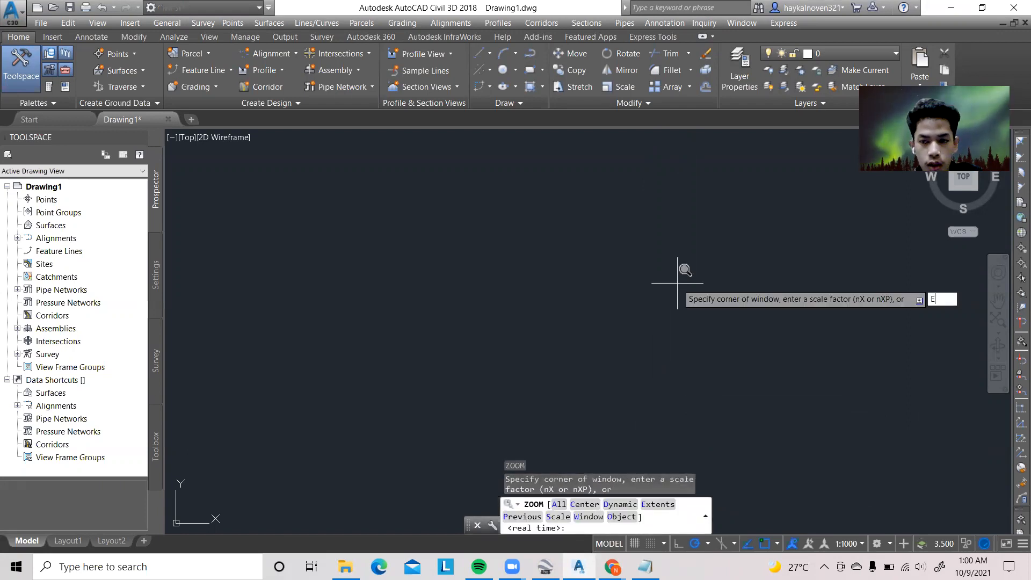
pyautogui.press('Return')
pyautogui.scroll(-4, 666, 274)
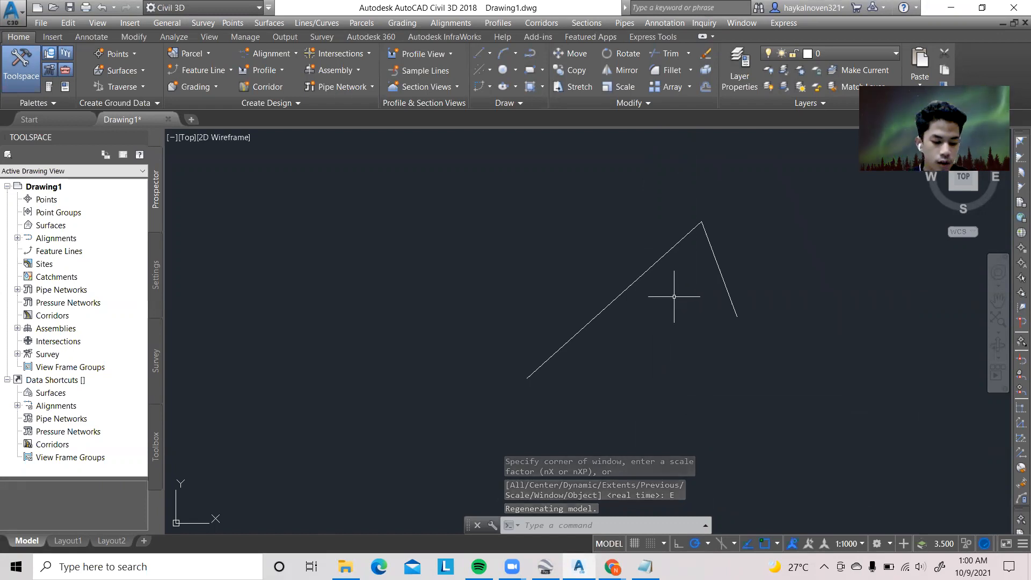
pyautogui.scroll(3, 672, 291)
pyautogui.scroll(-3, 672, 292)
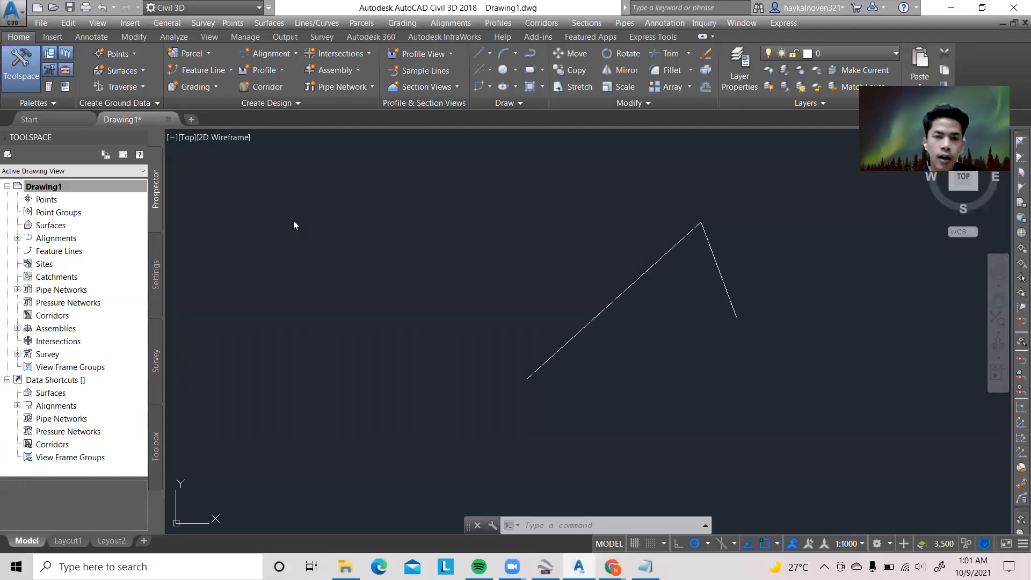
# Open the drawing settings of Drawing1 for editing its units and zone
pyautogui.click(157, 274)
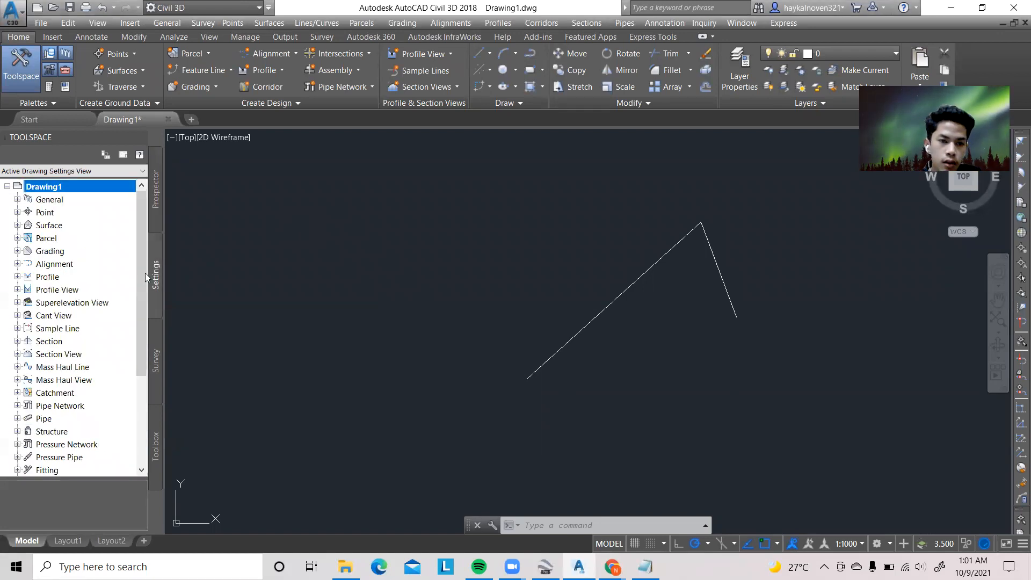
pyautogui.rightClick(57, 189)
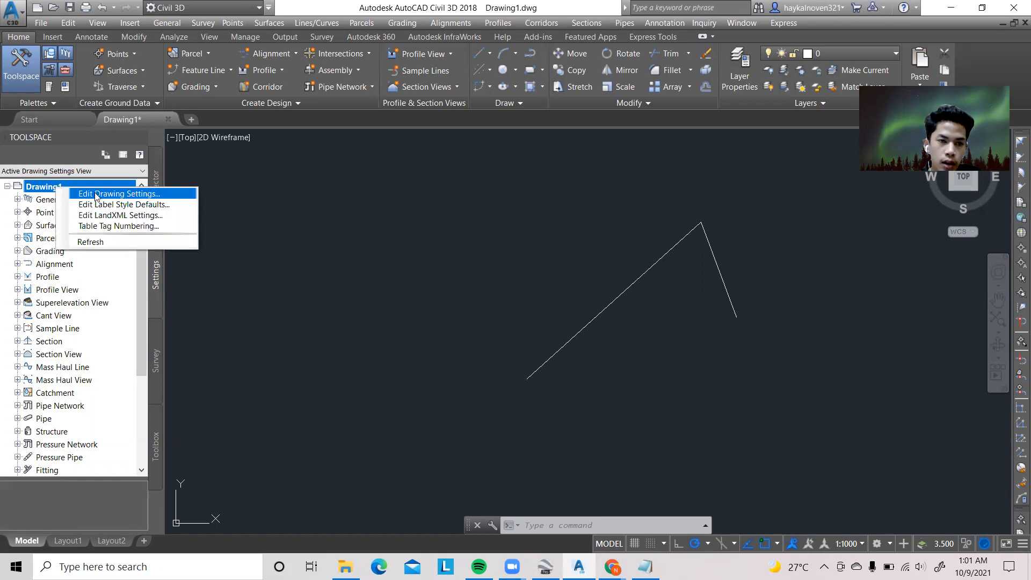
pyautogui.click(97, 194)
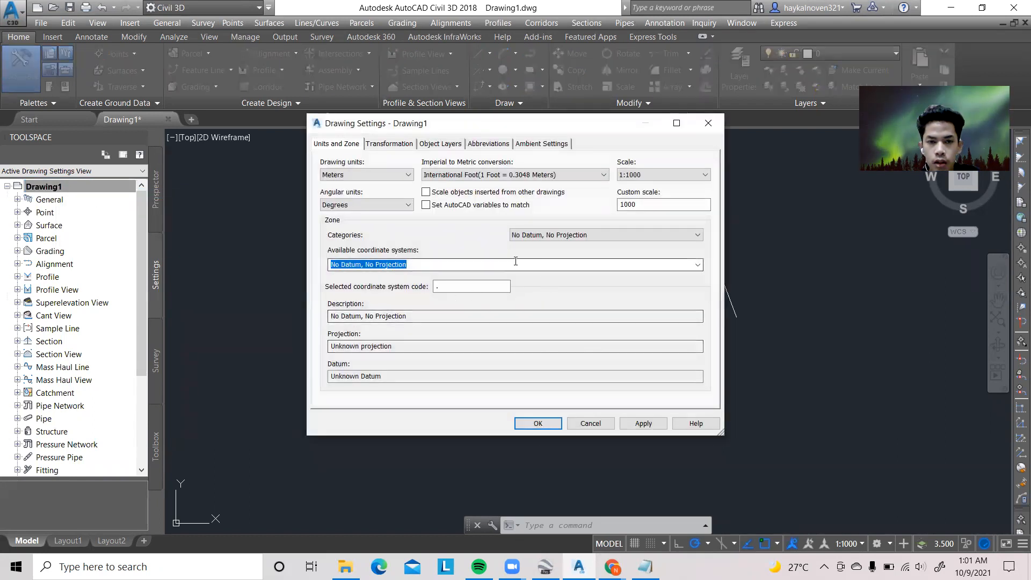
pyautogui.click(520, 92)
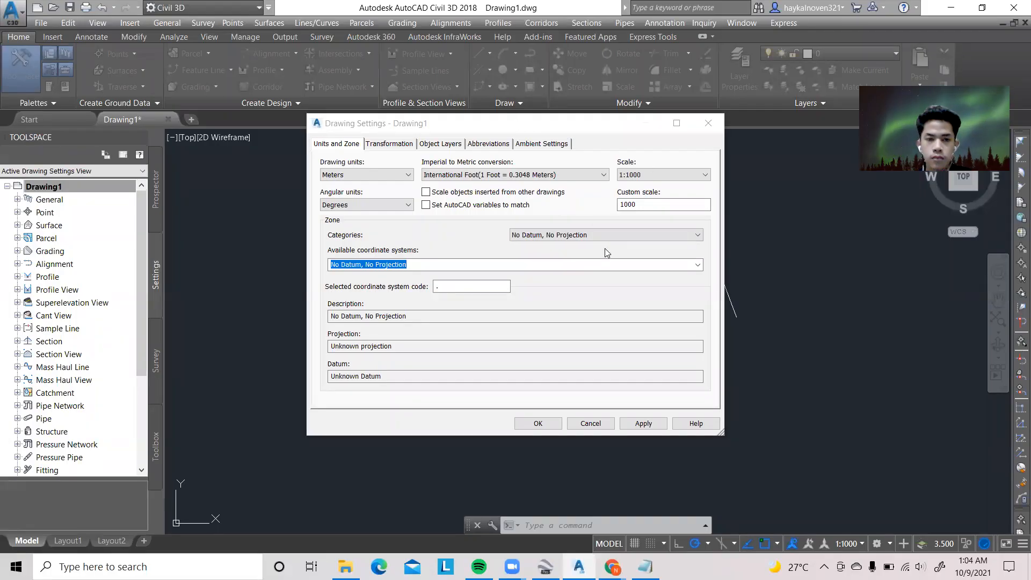
# Try the Indonesia category for the drawing's coordinate zone and check its available coordinate systems
pyautogui.click(616, 237)
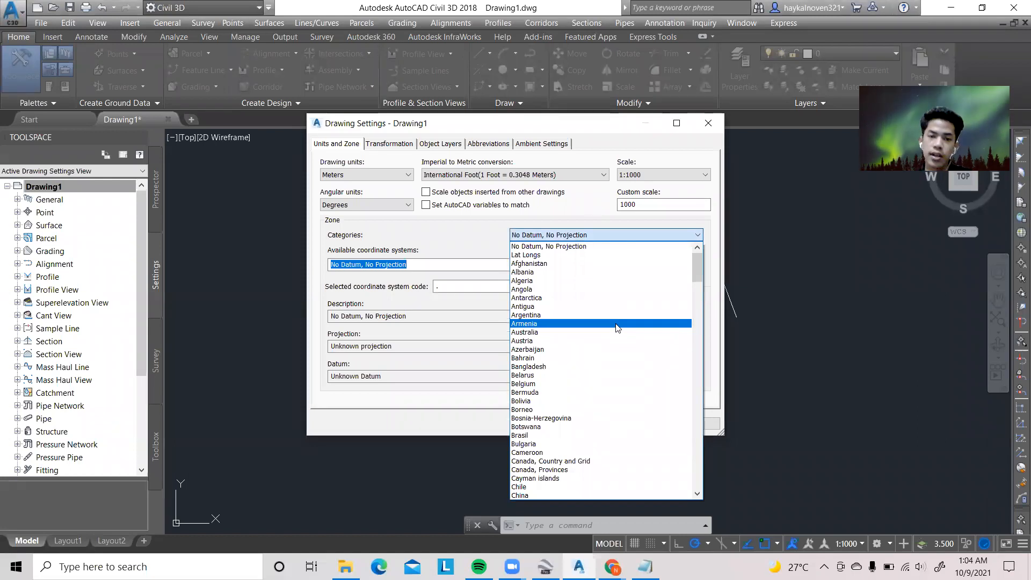
pyautogui.scroll(-15, 617, 338)
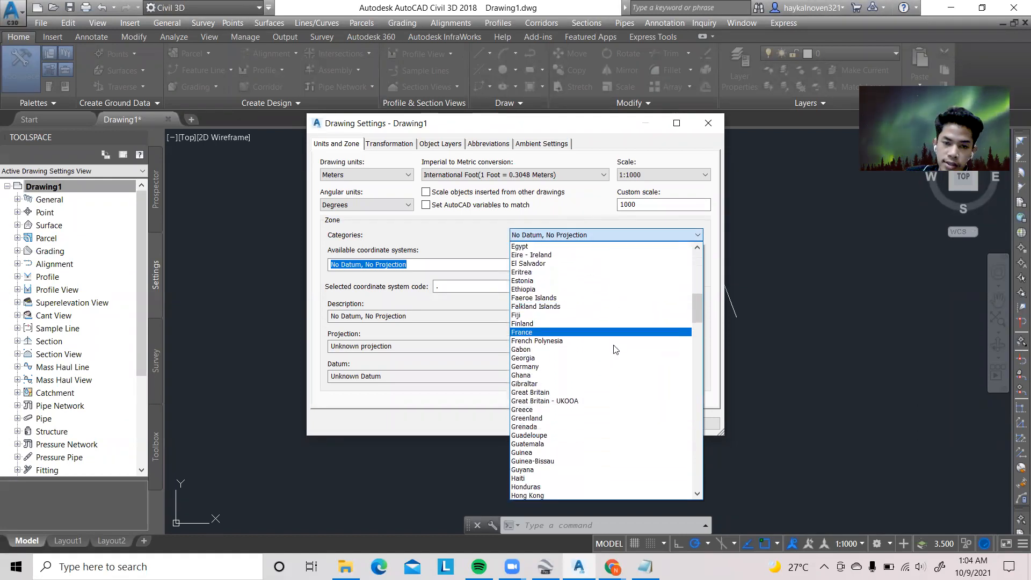
pyautogui.scroll(-5, 615, 343)
pyautogui.click(560, 317)
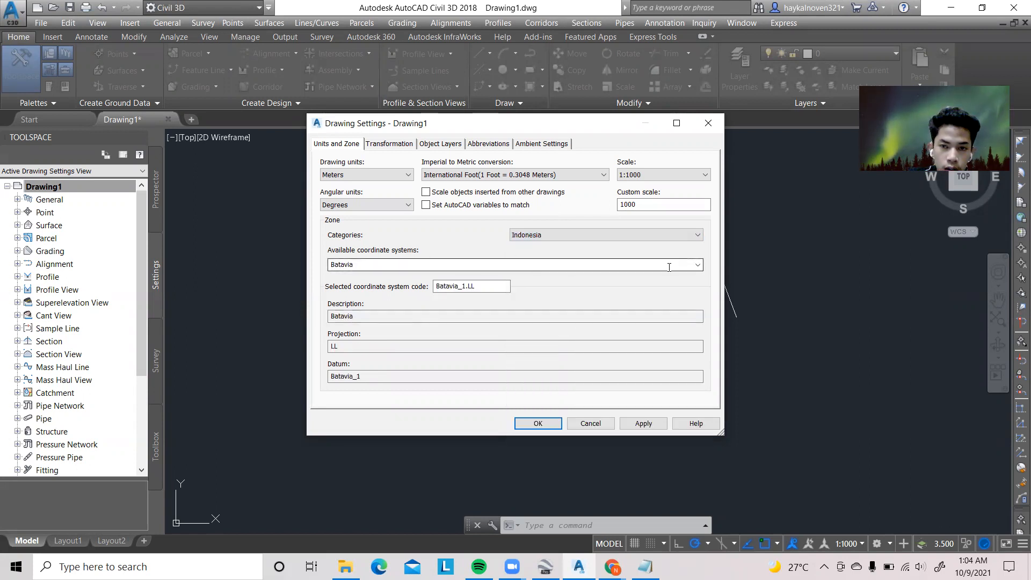
pyautogui.click(691, 267)
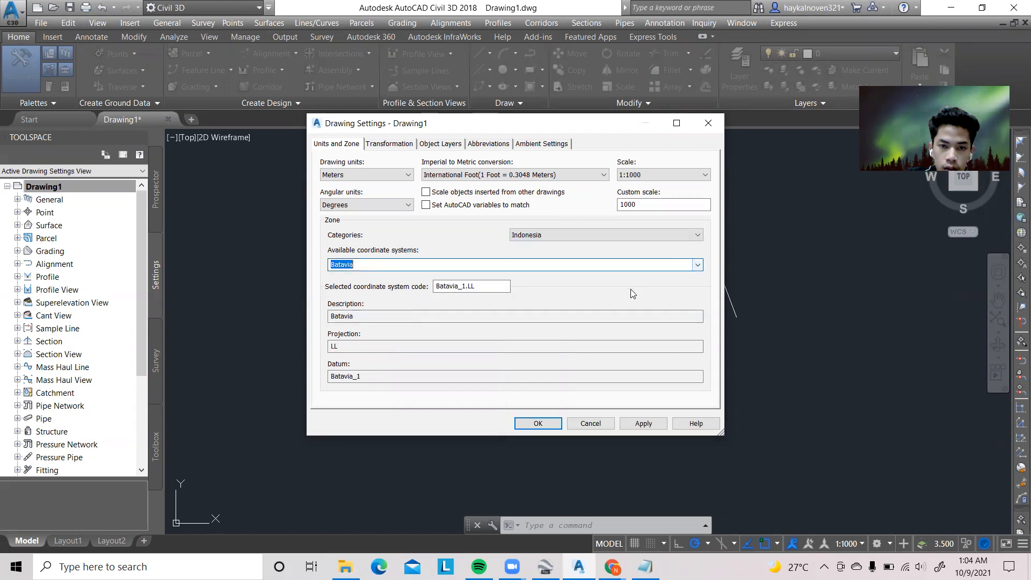
# Set the coordinate zone category to UTM, WGS84 Datum
pyautogui.click(619, 235)
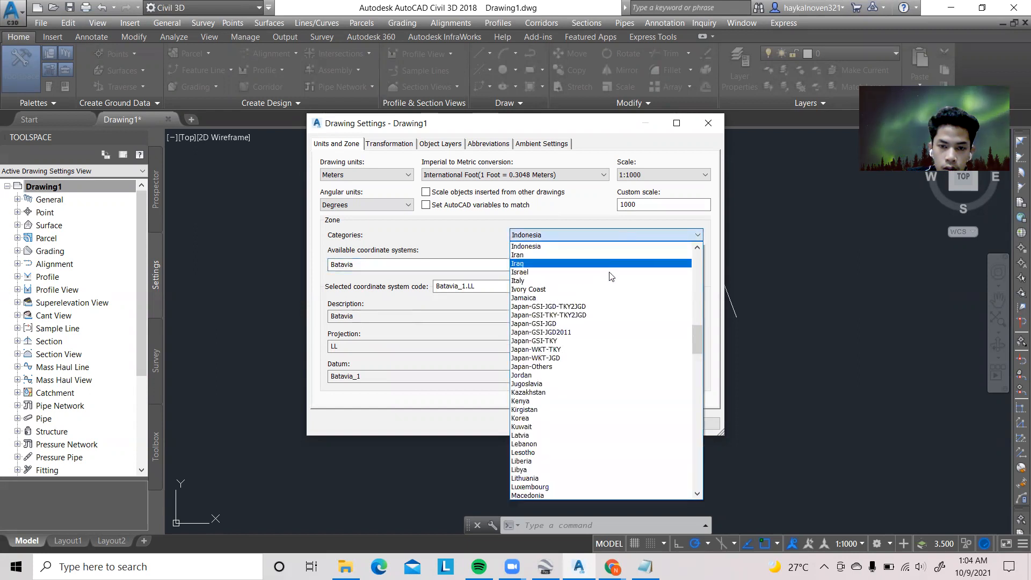
pyautogui.scroll(-10, 625, 377)
pyautogui.scroll(-20, 625, 377)
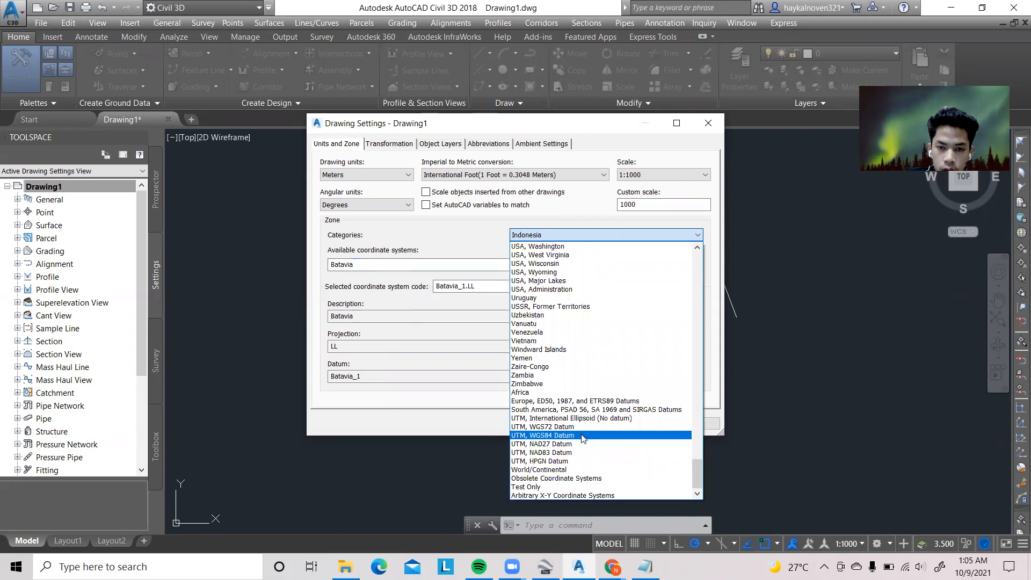
pyautogui.click(590, 435)
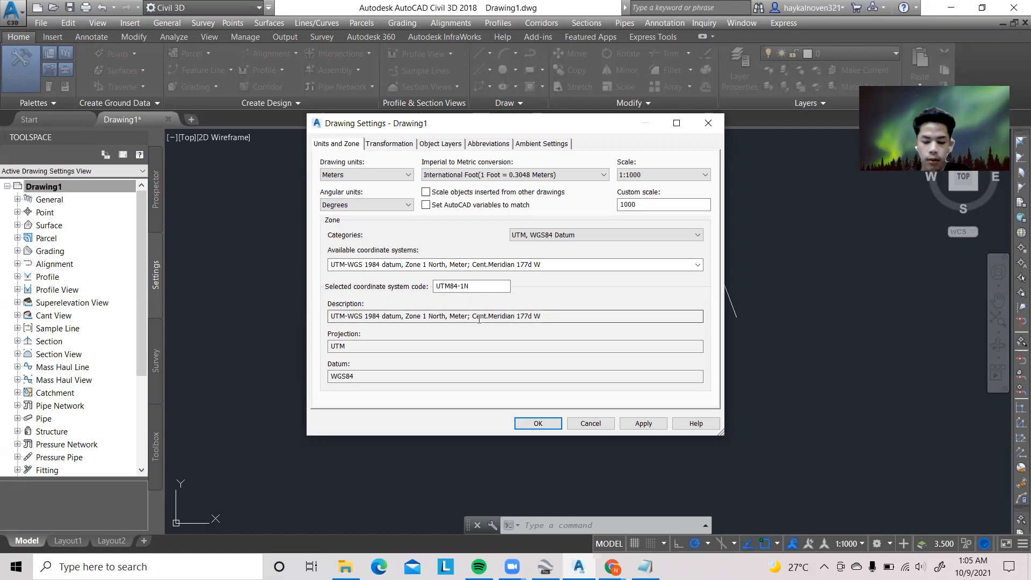
# Set the coordinate system code to UTM84-48S and accept the drawing settings
pyautogui.click(475, 287)
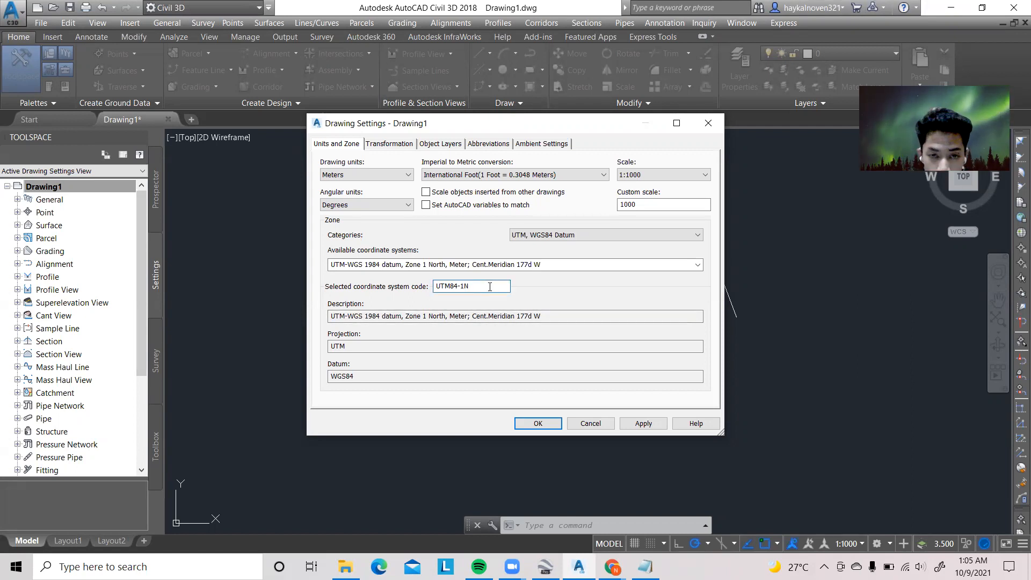
pyautogui.press('BackSpace')
pyautogui.press('BackSpace')
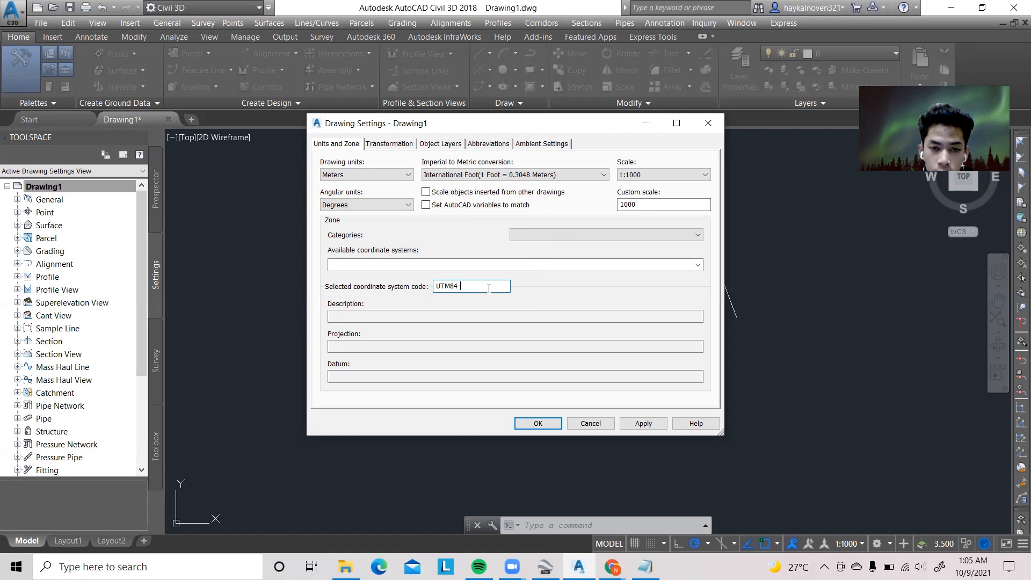
pyautogui.write('48S')
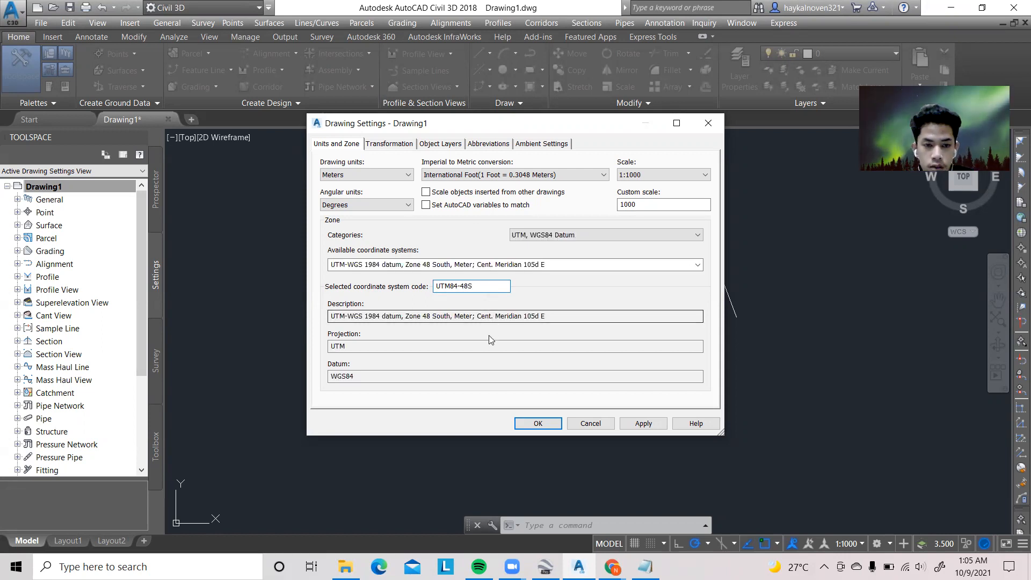
pyautogui.click(520, 427)
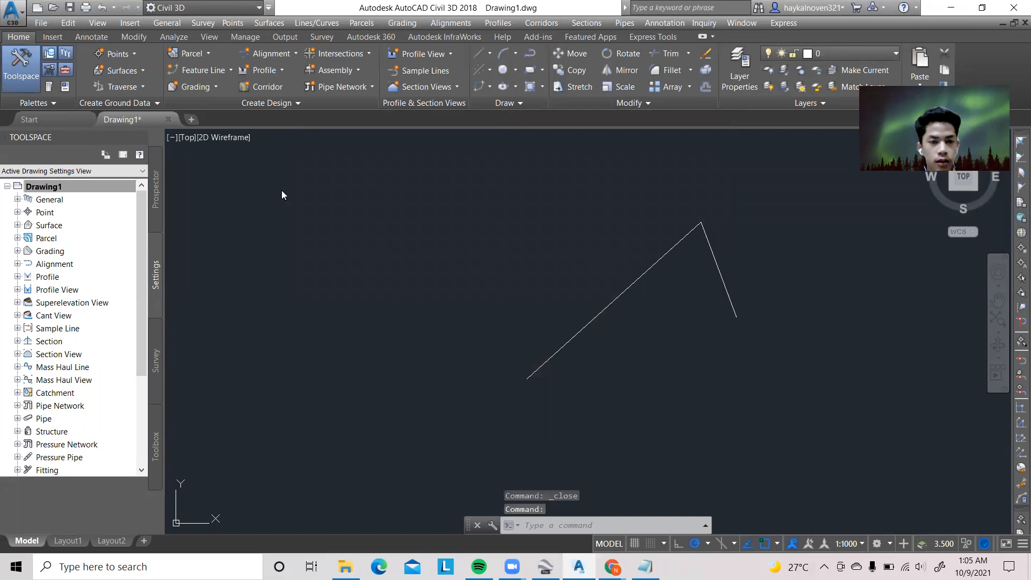
# Start saving the drawing under a new name and choose the TRAINING CIVIL 3D folder on Data (D:)
pyautogui.hotkey('alt', 'f')
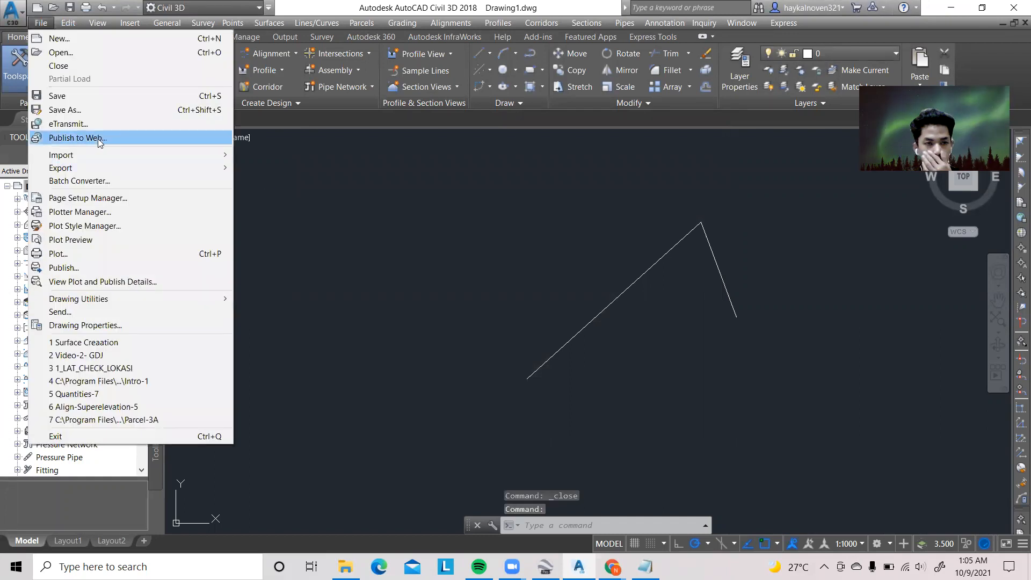
pyautogui.click(103, 110)
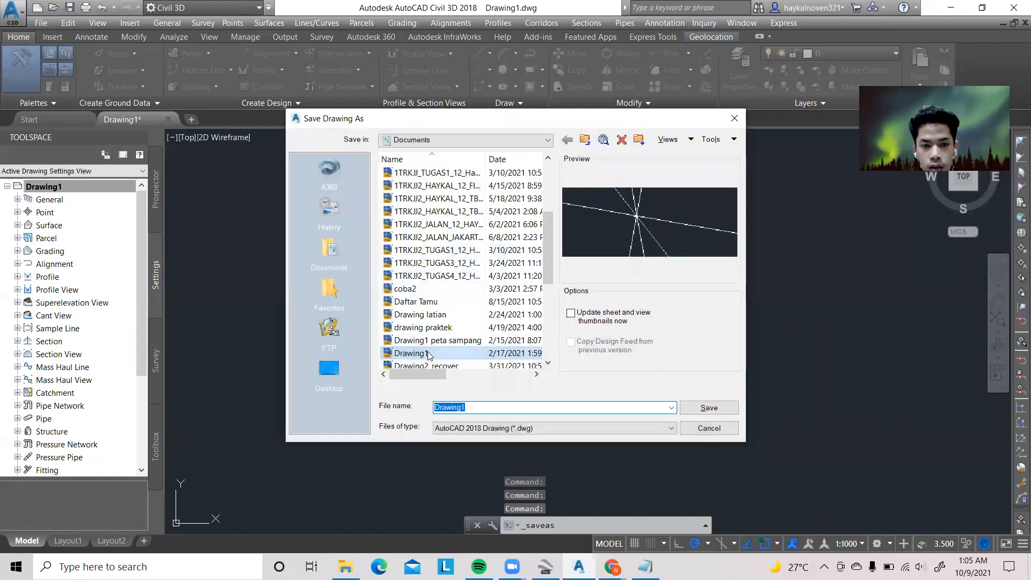
pyautogui.click(339, 254)
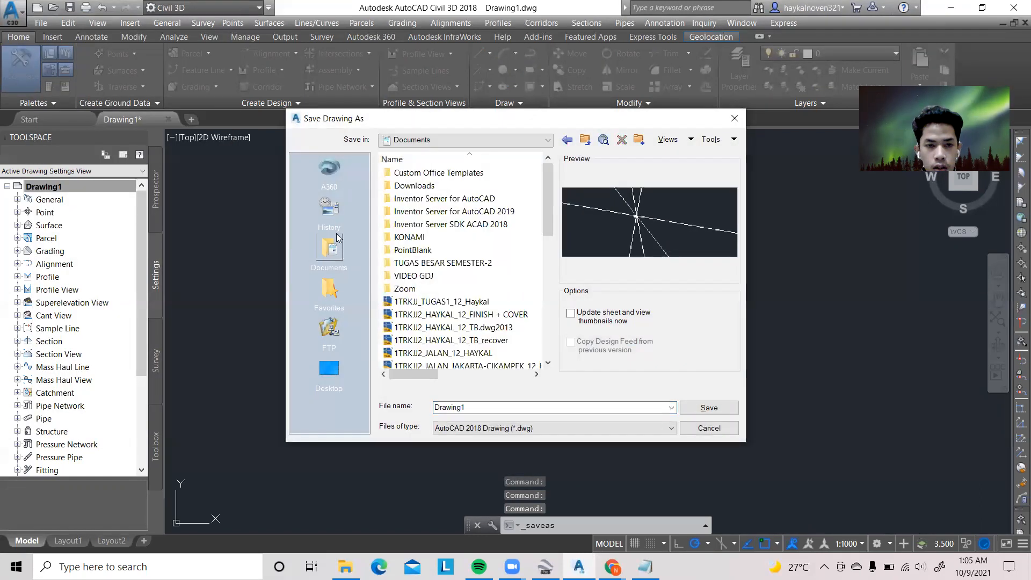
pyautogui.click(329, 370)
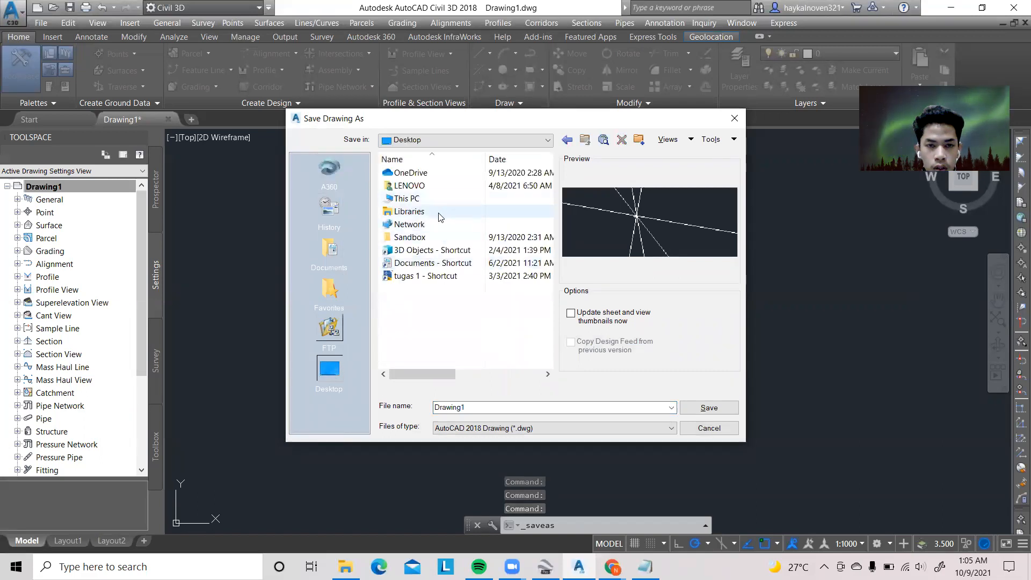
pyautogui.doubleClick(408, 199)
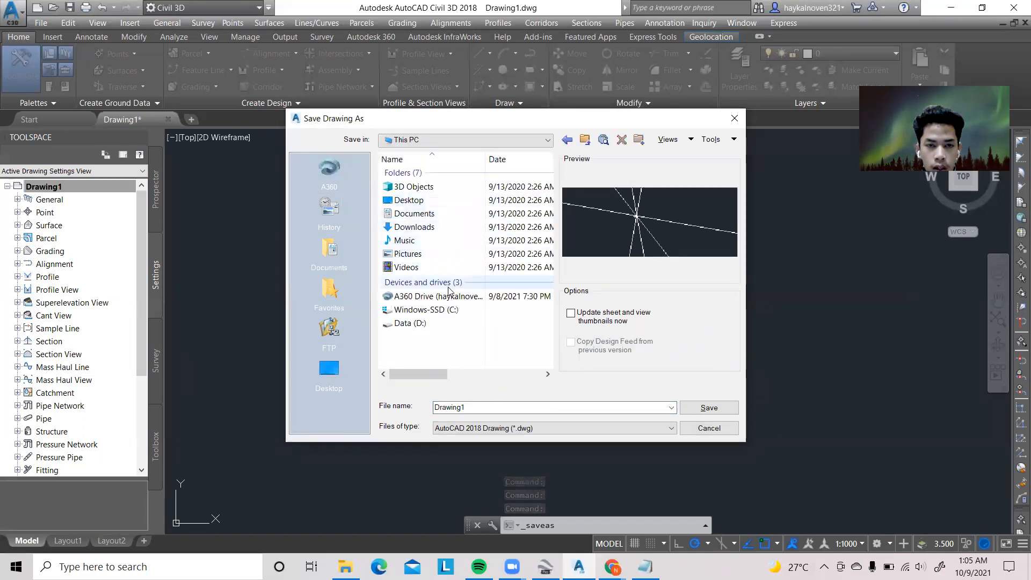
pyautogui.doubleClick(449, 324)
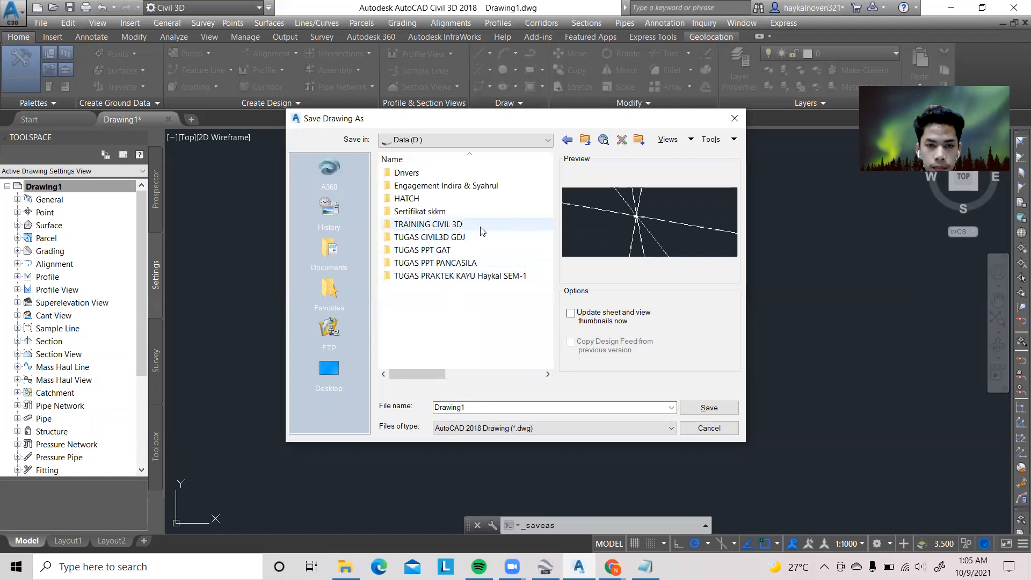
pyautogui.doubleClick(451, 225)
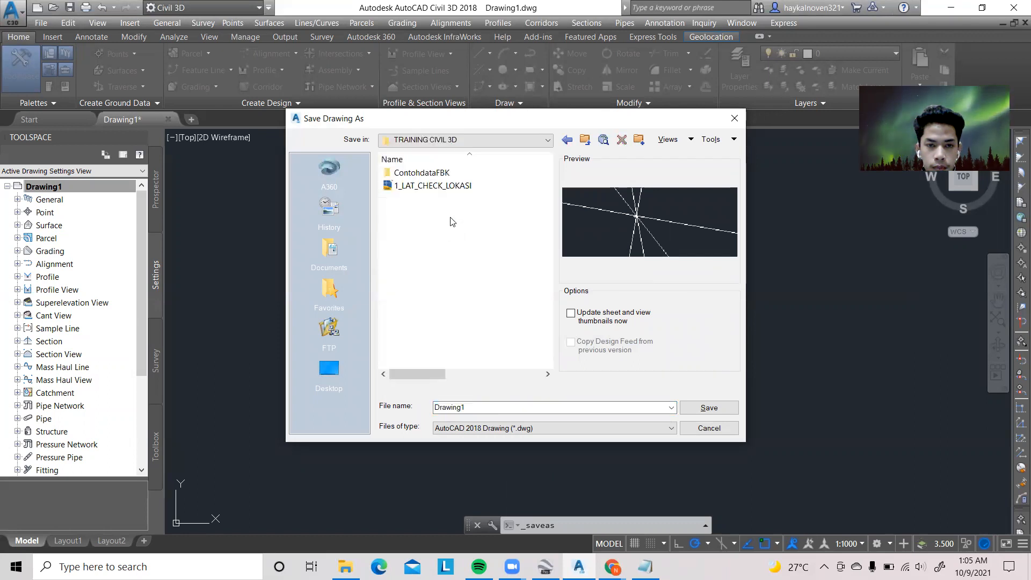
# Name the drawing file 2_LAT_SURVEY_AWAL_LOKASI and save it
pyautogui.moveTo(477, 407); pyautogui.dragTo(436, 407)
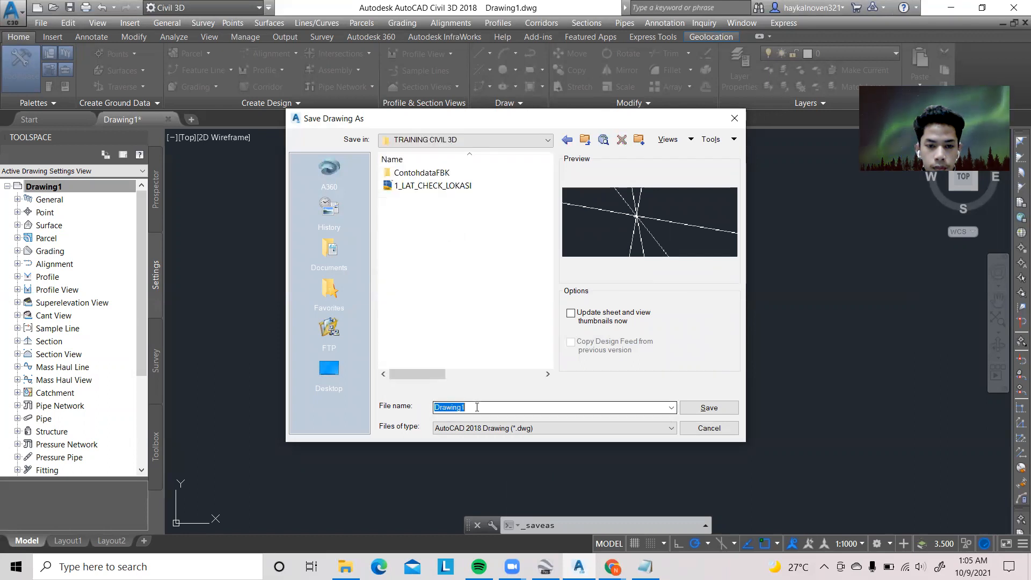
pyautogui.write('2')
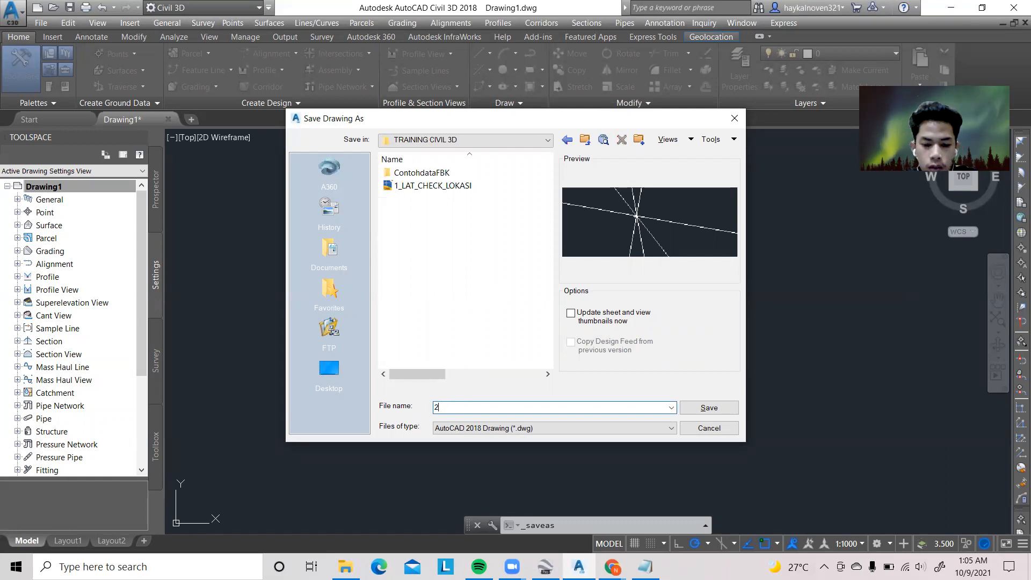
pyautogui.write('_')
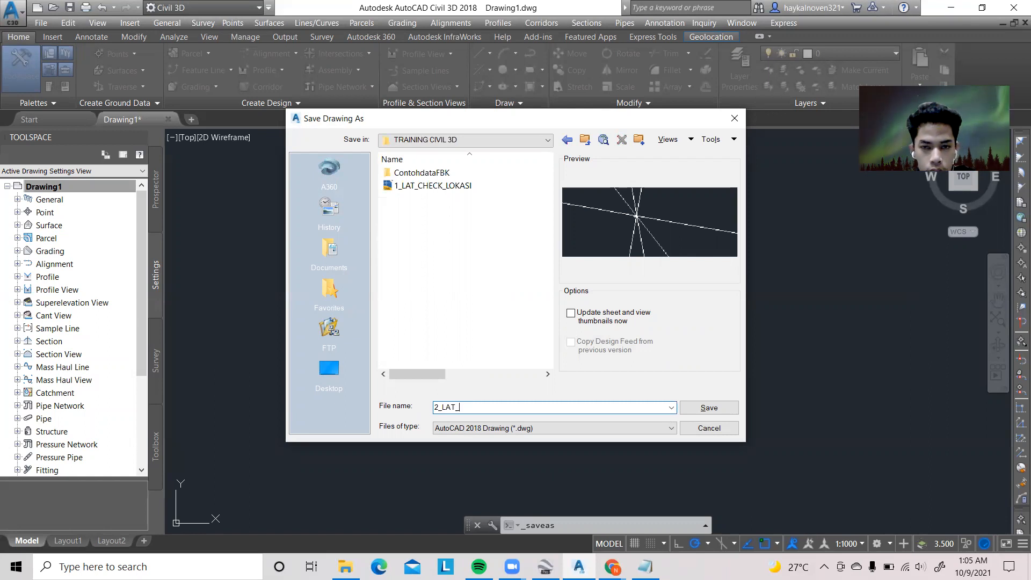
pyautogui.write('LATIS')
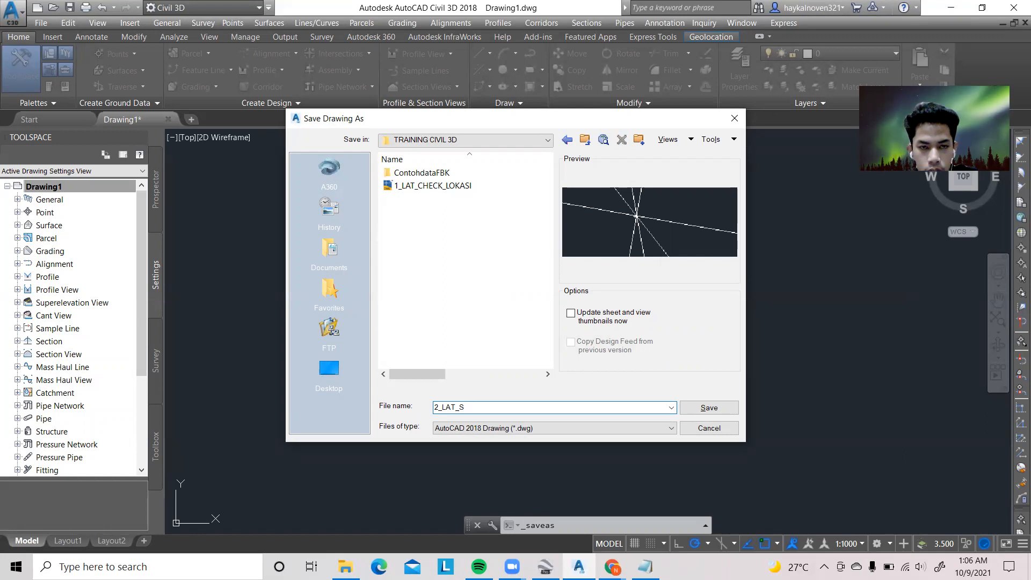
pyautogui.write('SURVEY')
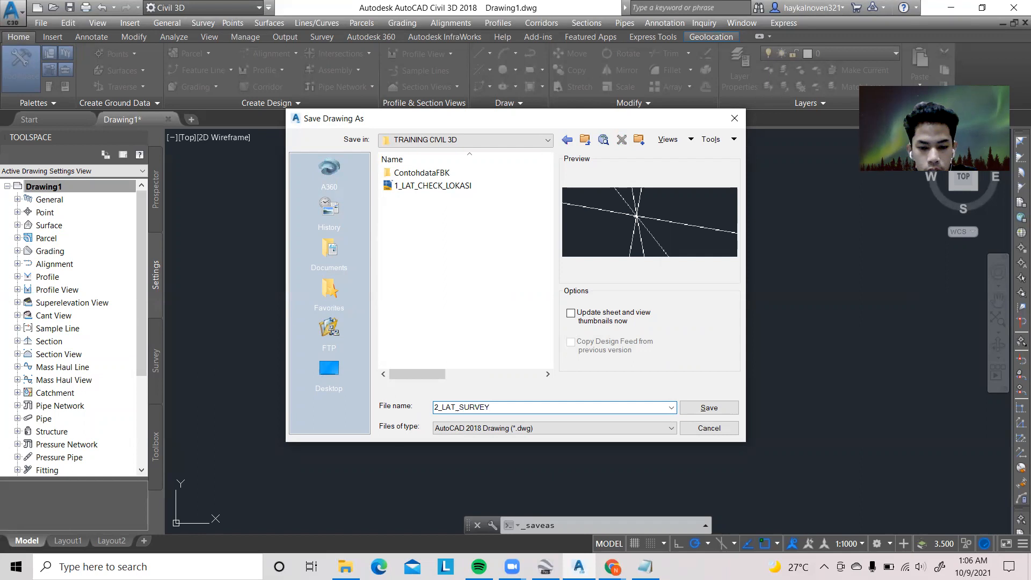
pyautogui.write('_AWAL_LOKASI')
pyautogui.press('Return')
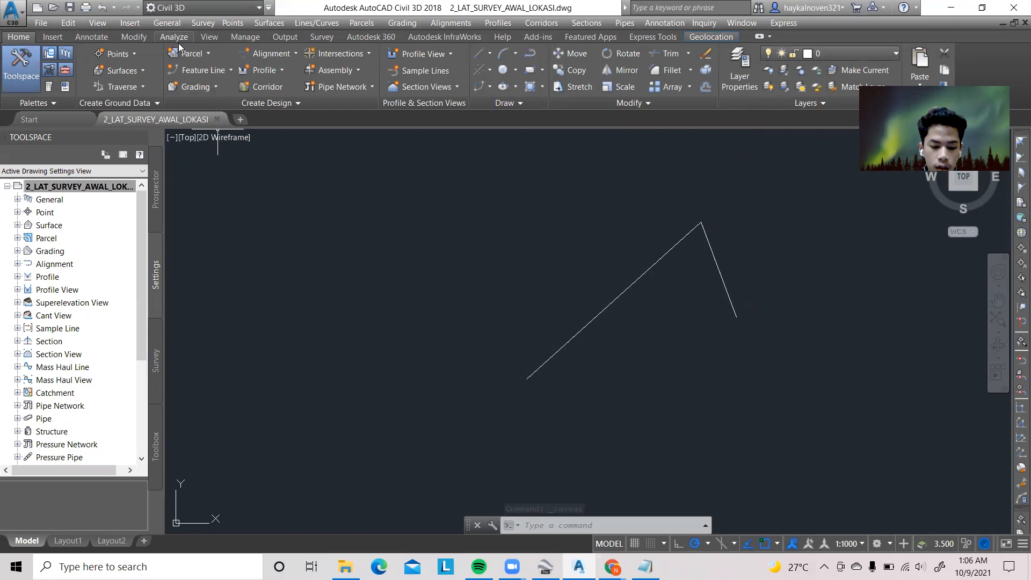
# Insert the block _AEC_GRIPS_NONE at 0,0,0 with scale 1 and rotation 0, exploded on insertion
pyautogui.click(127, 25)
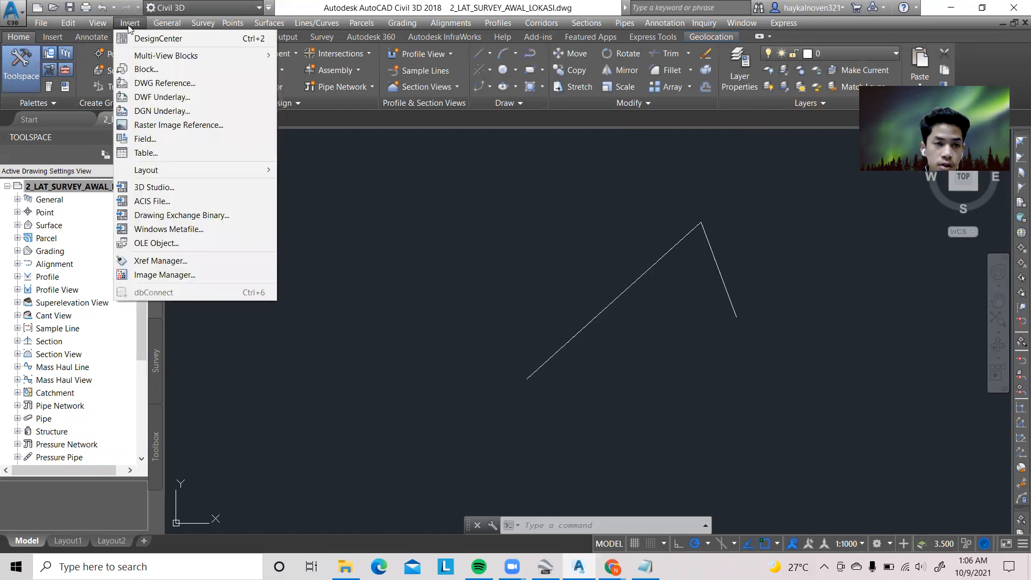
pyautogui.click(144, 69)
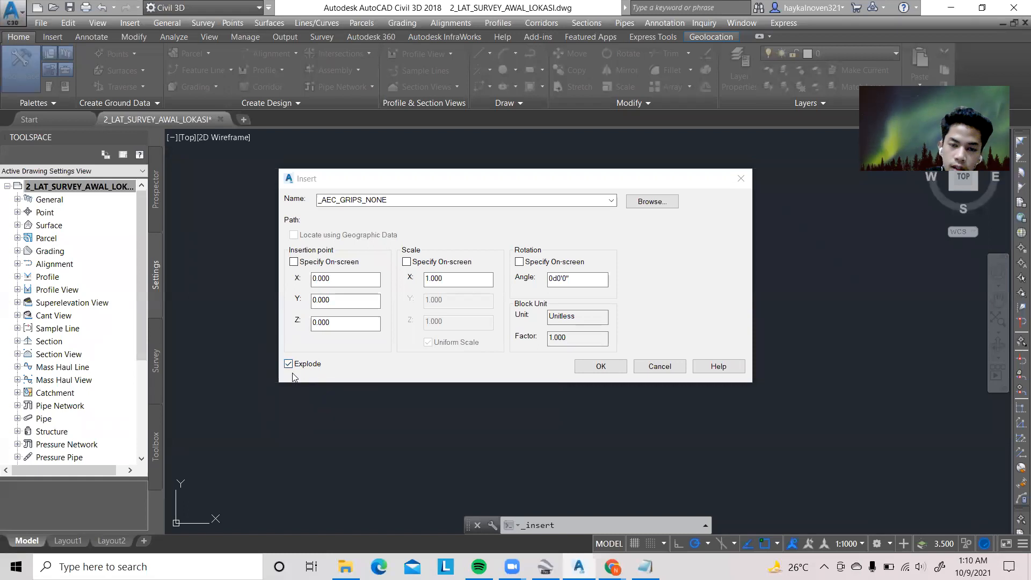
pyautogui.moveTo(481, 565)
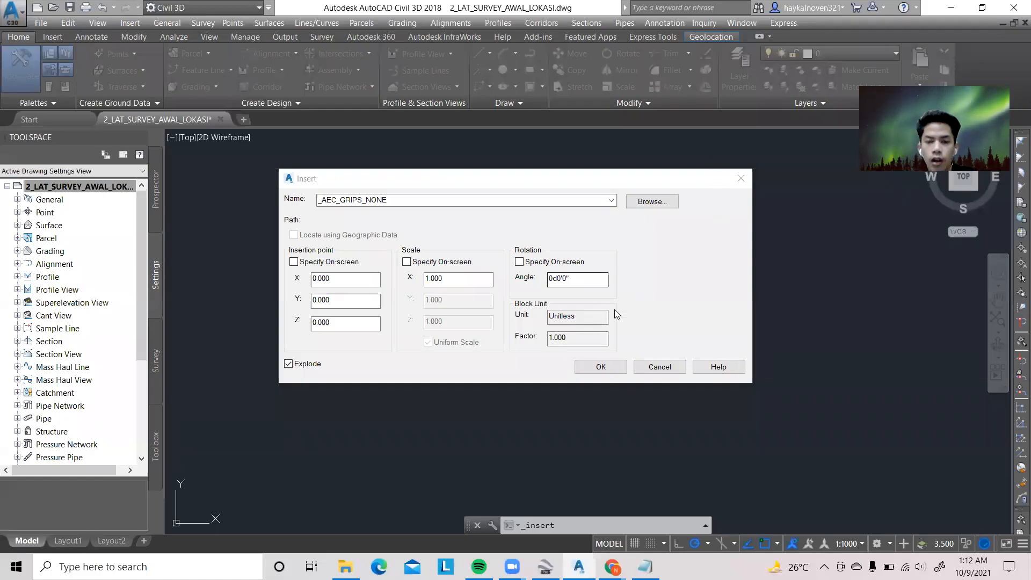
pyautogui.click(603, 366)
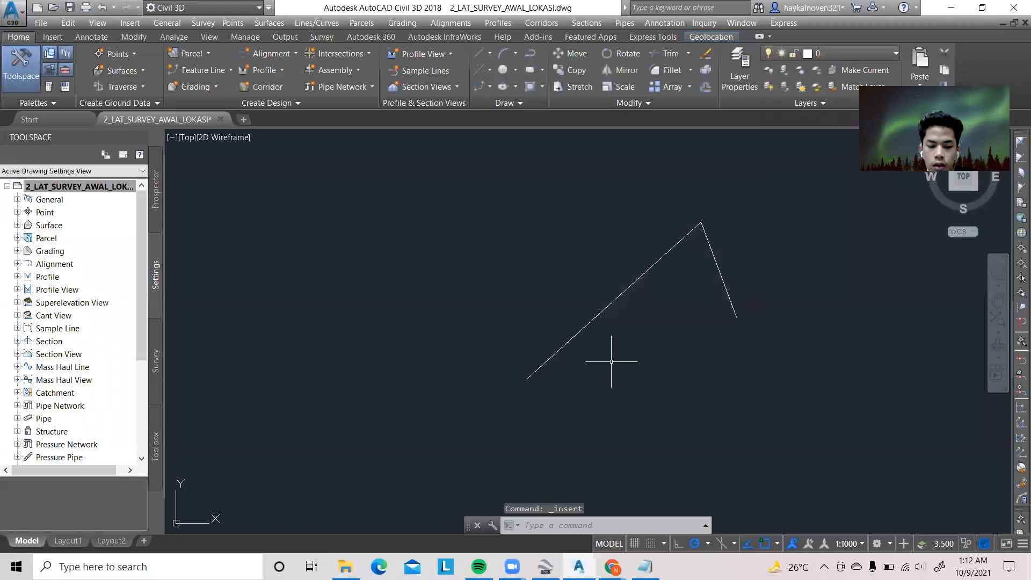
pyautogui.moveTo(587, 316); pyautogui.dragTo(477, 292, button='middle')
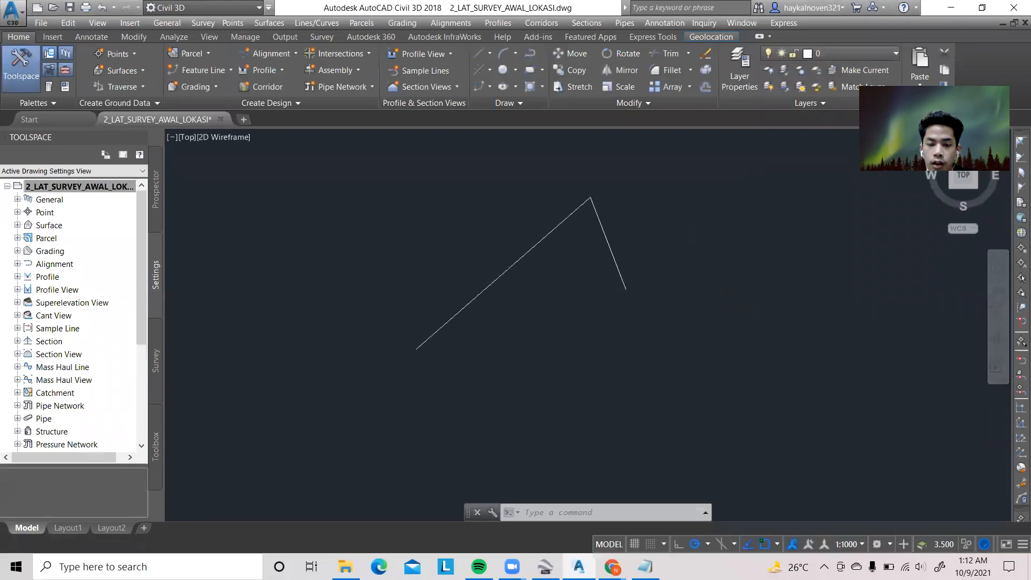
pyautogui.scroll(3, 489, 294)
pyautogui.scroll(-4, 490, 296)
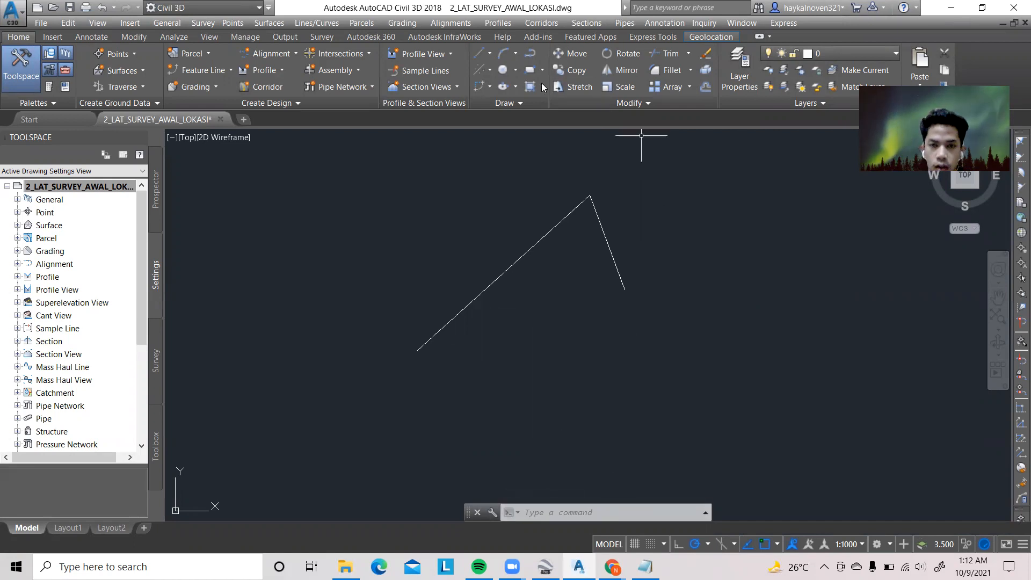
pyautogui.write('PLINE')
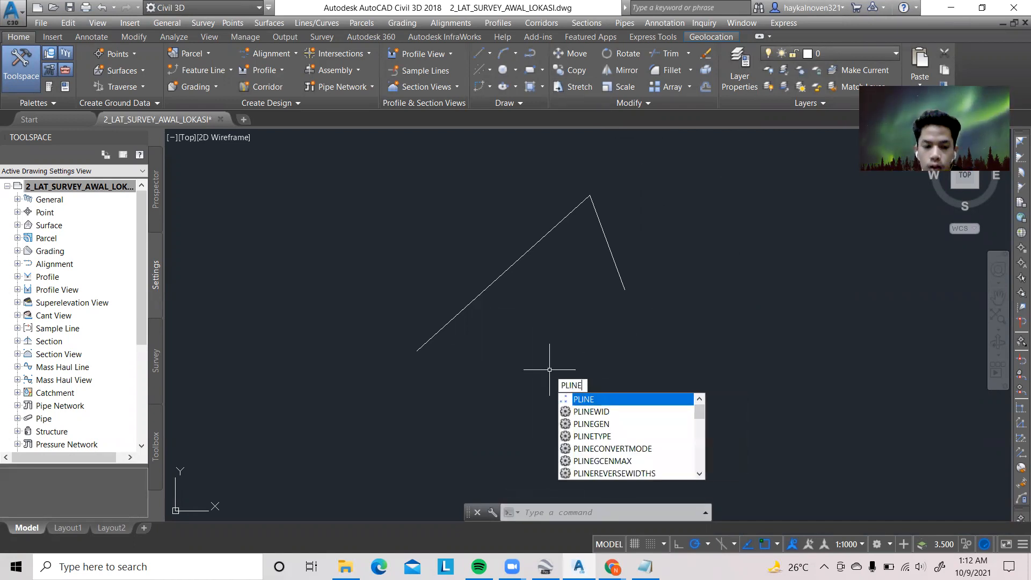
pyautogui.press('Return')
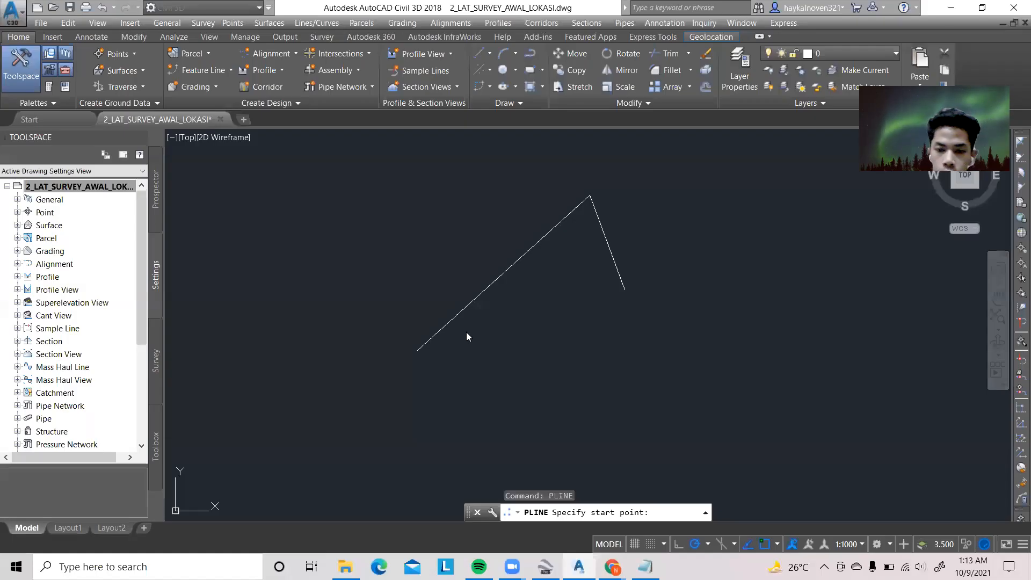
pyautogui.scroll(3, 434, 348)
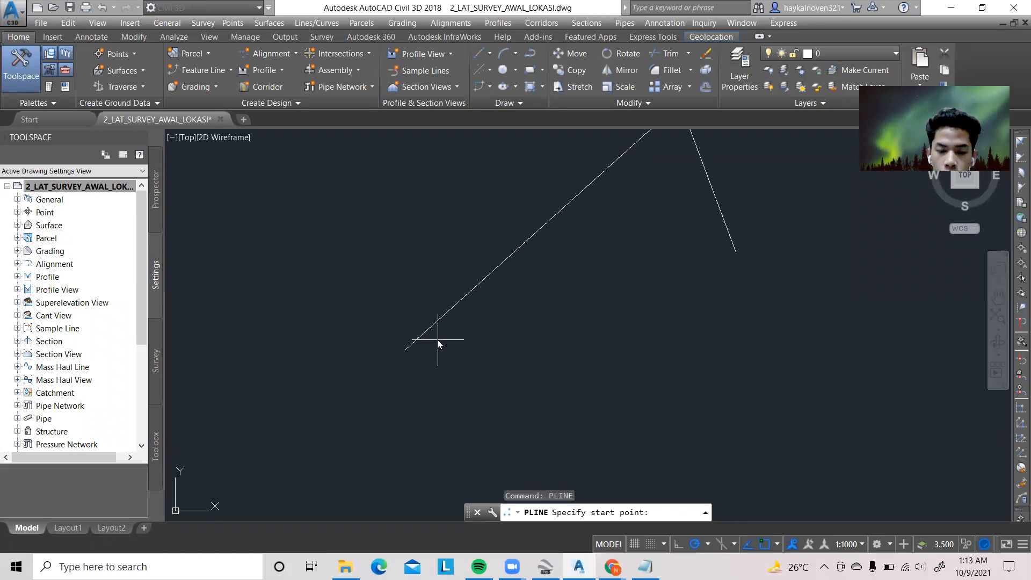
pyautogui.scroll(-2, 434, 344)
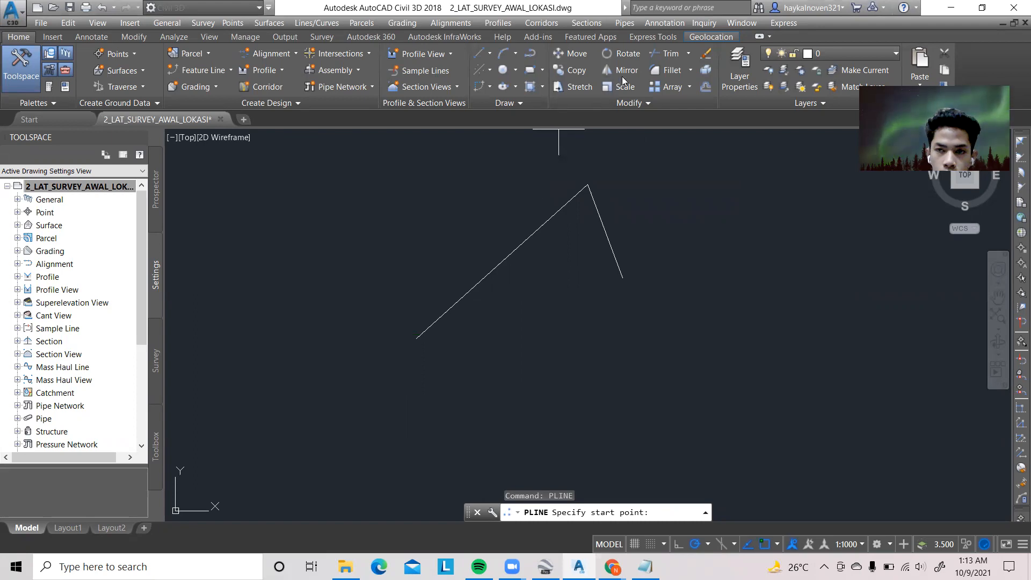
pyautogui.press('Escape')
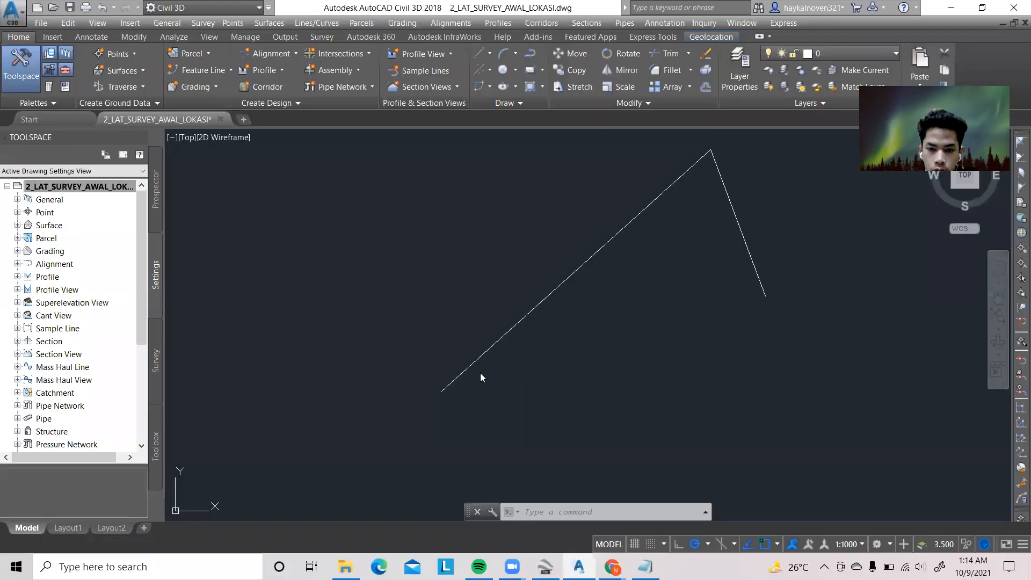
# Start a polyline at the road line's lower-left endpoint and draw a first segment 120 units long, steeper than the line
pyautogui.write('PL')
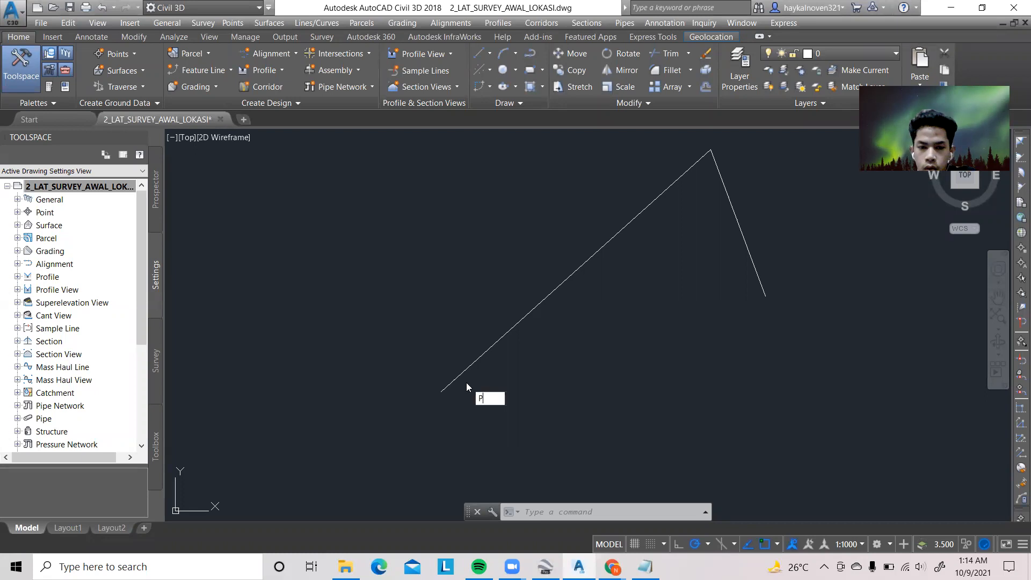
pyautogui.press('Return')
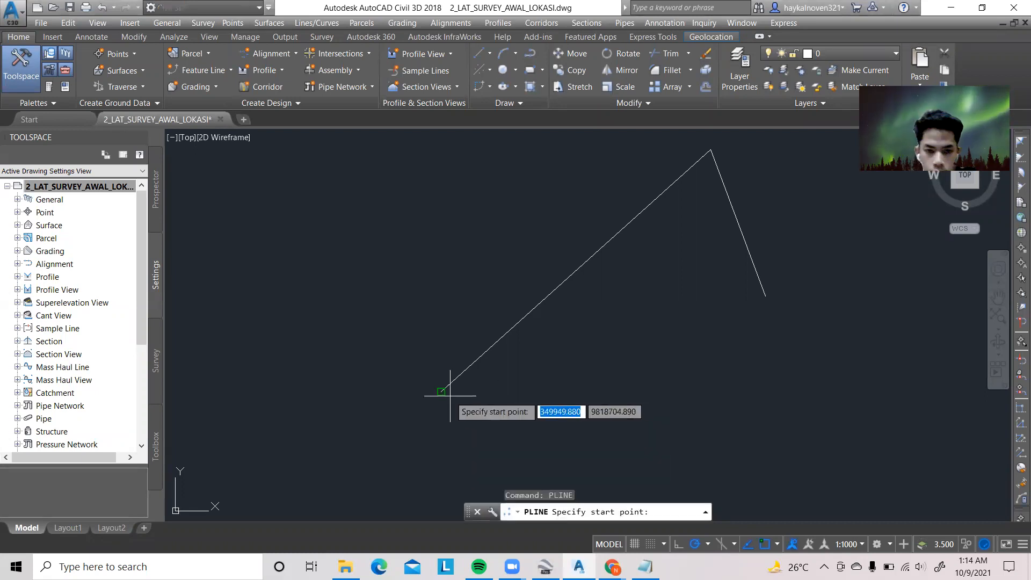
pyautogui.scroll(2, 438, 391)
pyautogui.click(439, 391)
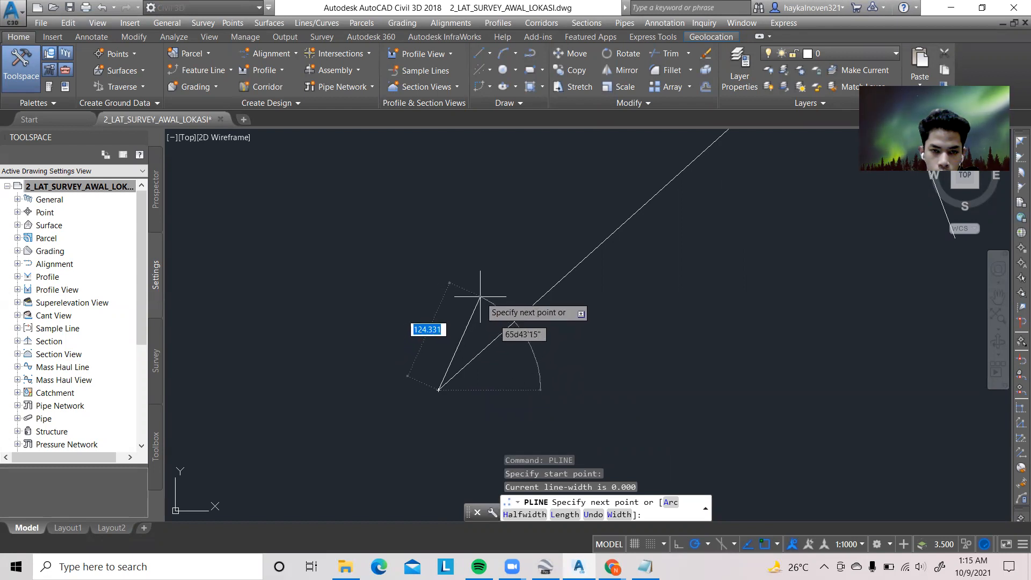
pyautogui.write('120')
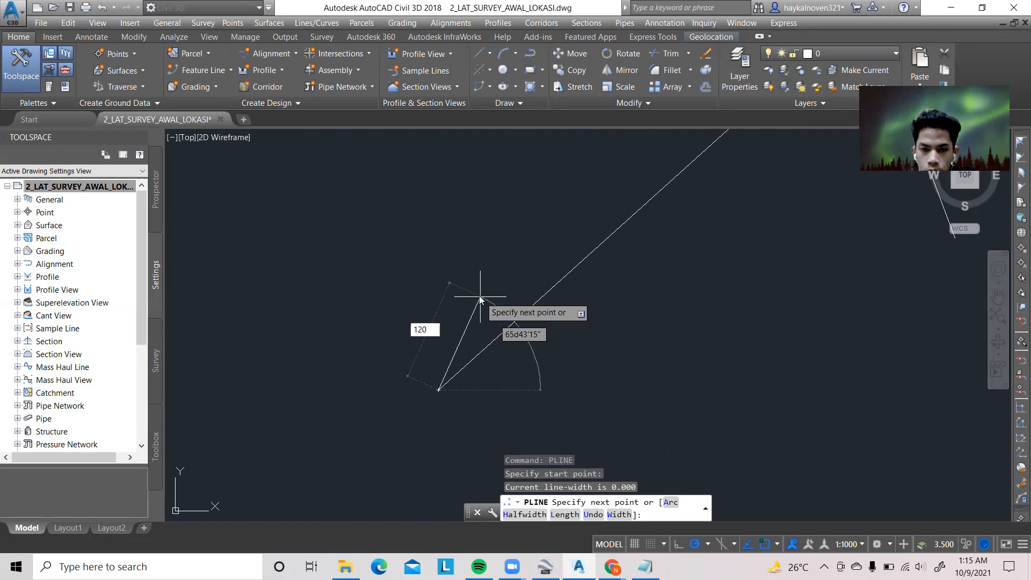
pyautogui.press('Return')
pyautogui.scroll(-5, 534, 202)
pyautogui.moveTo(610, 200); pyautogui.dragTo(494, 347, button='middle')
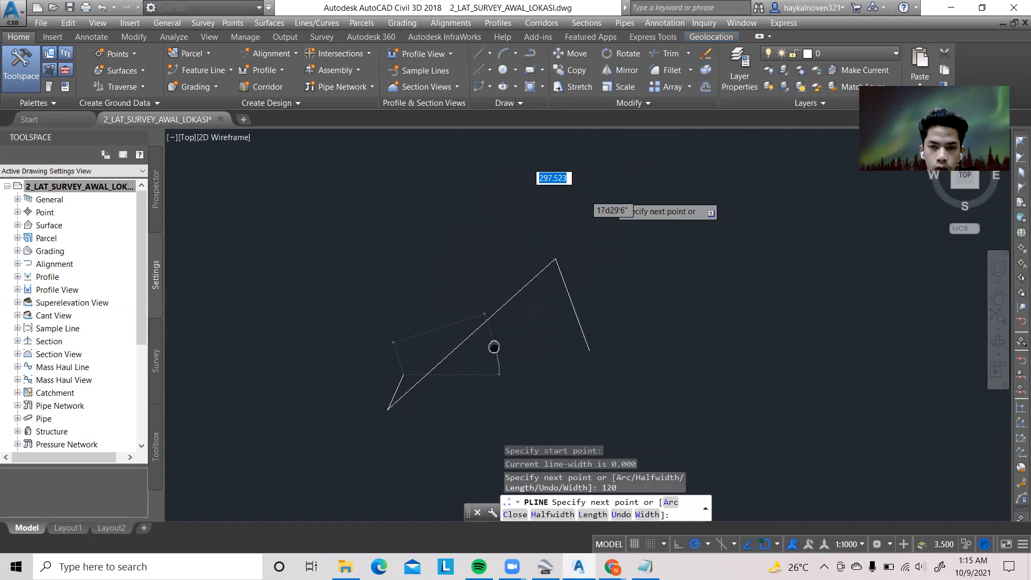
# Continue the polyline beside the long road line to its peak, bend it outside the short line, and end the polyline
pyautogui.scroll(5, 542, 250)
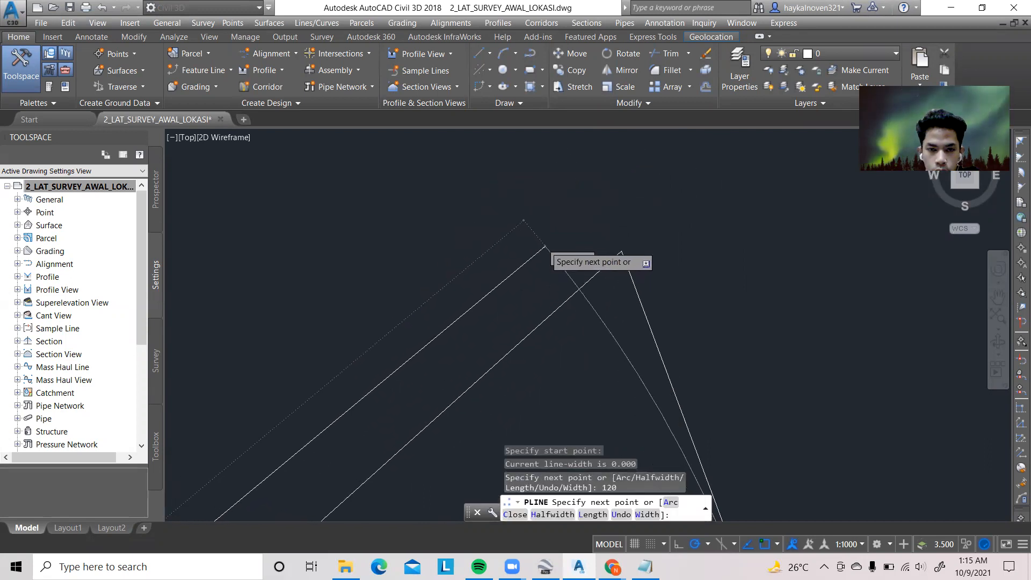
pyautogui.click(535, 253)
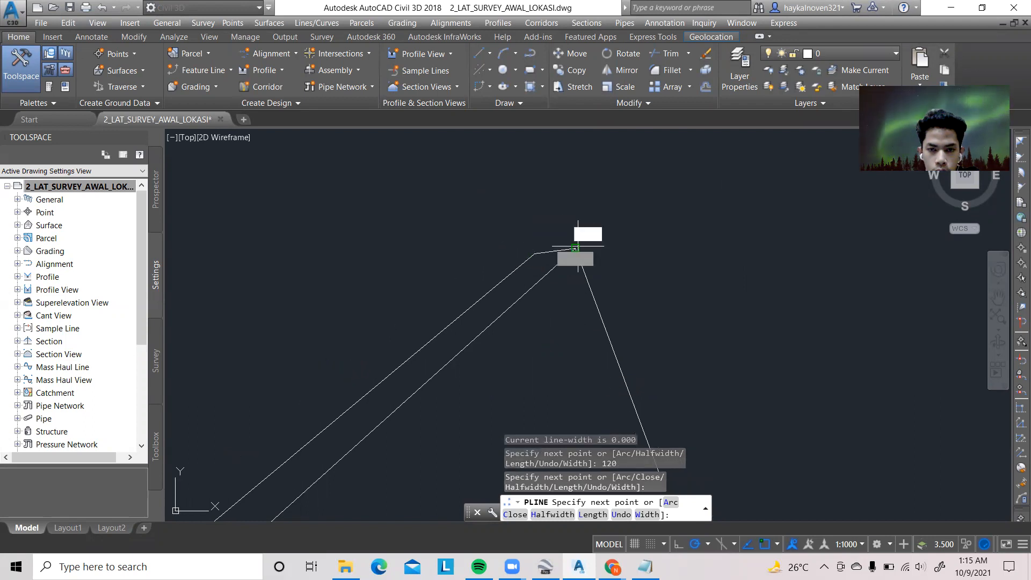
pyautogui.click(575, 248)
pyautogui.scroll(-2, 619, 304)
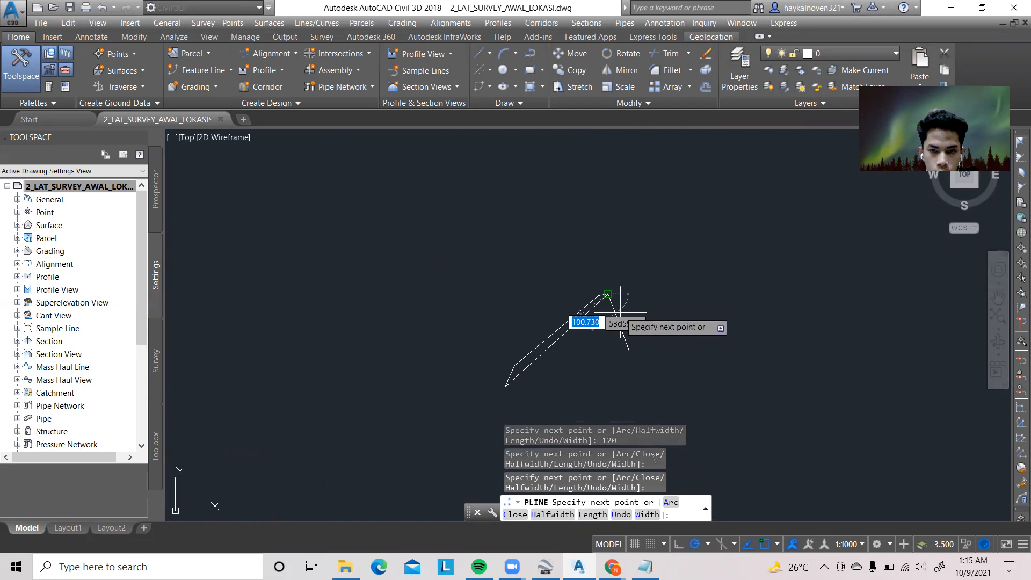
pyautogui.scroll(2, 620, 322)
pyautogui.click(622, 329)
pyautogui.scroll(-2, 610, 399)
pyautogui.moveTo(608, 399); pyautogui.dragTo(600, 315, button='middle')
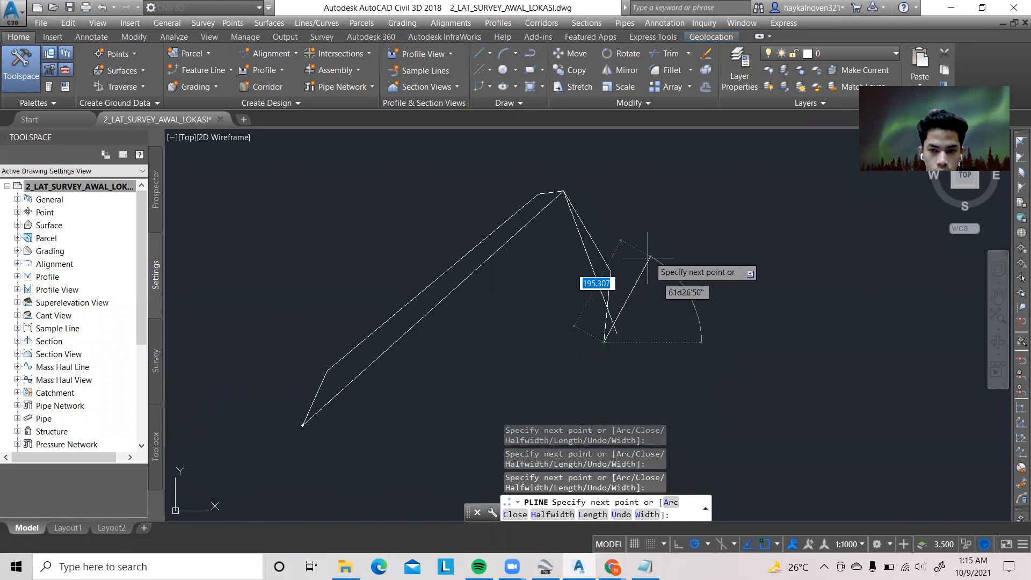
pyautogui.press('Escape')
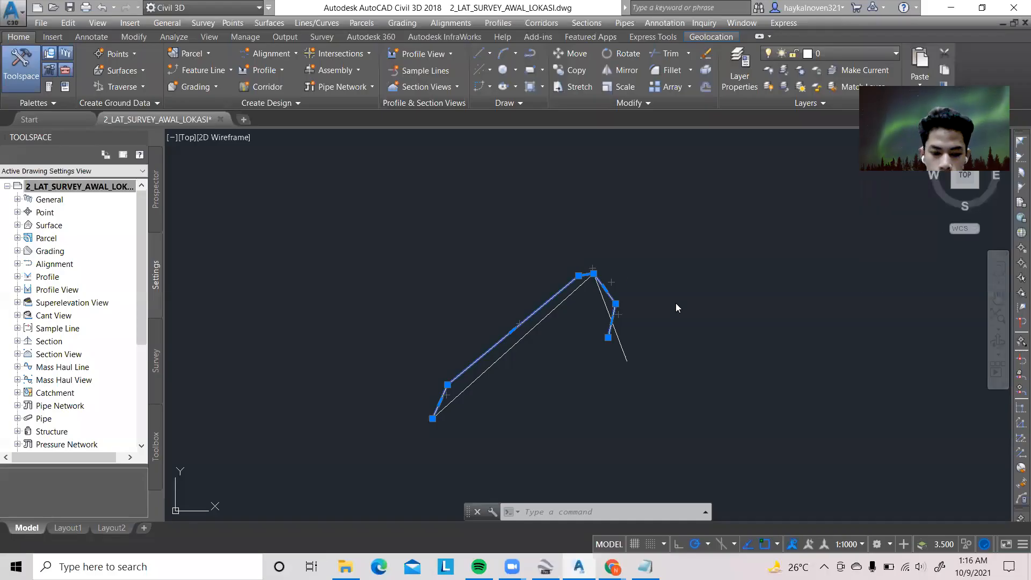
# Erase the selected bent polyline drawn beside the road line
pyautogui.scroll(2, 676, 301)
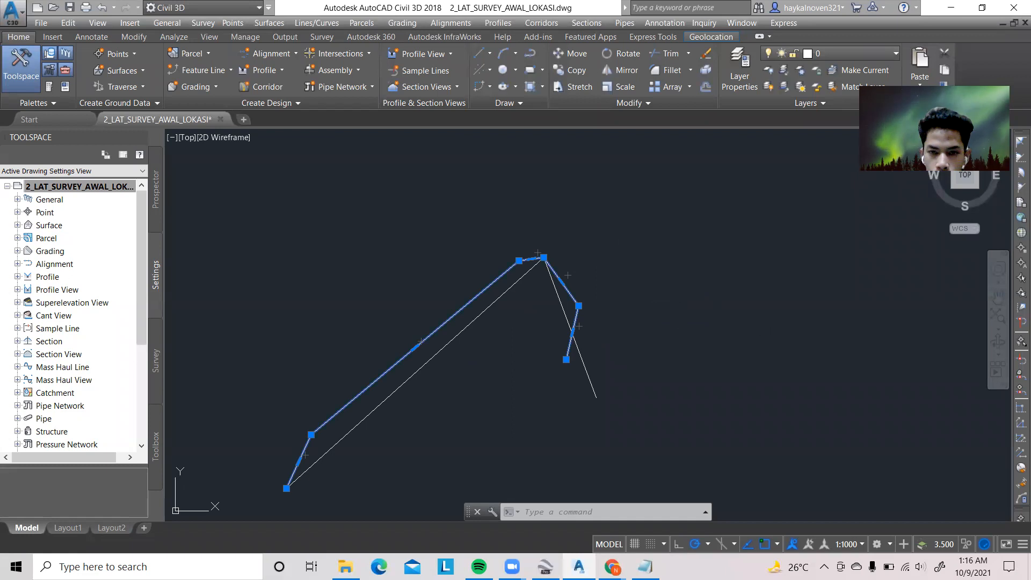
pyautogui.write('D')
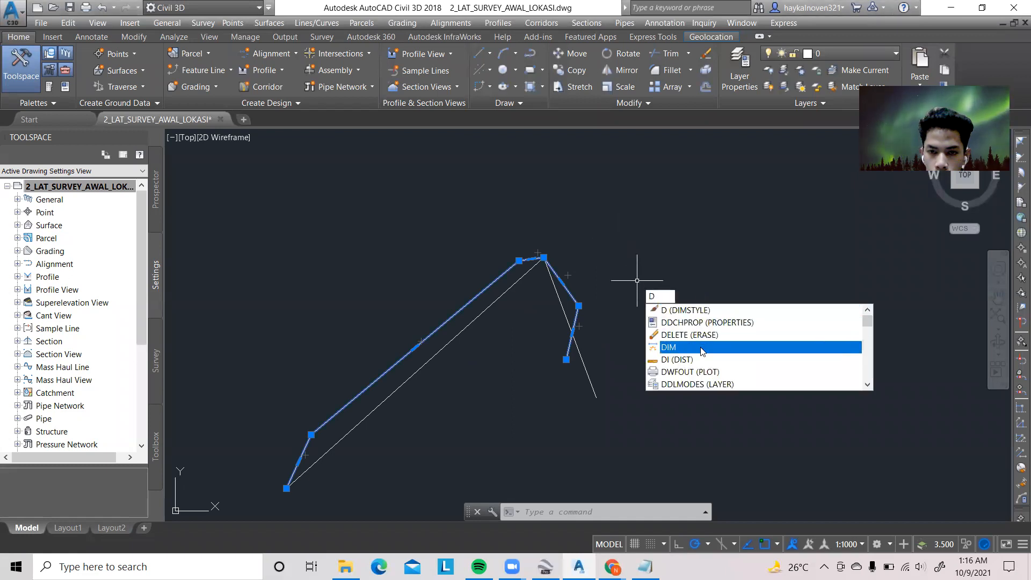
pyautogui.click(704, 336)
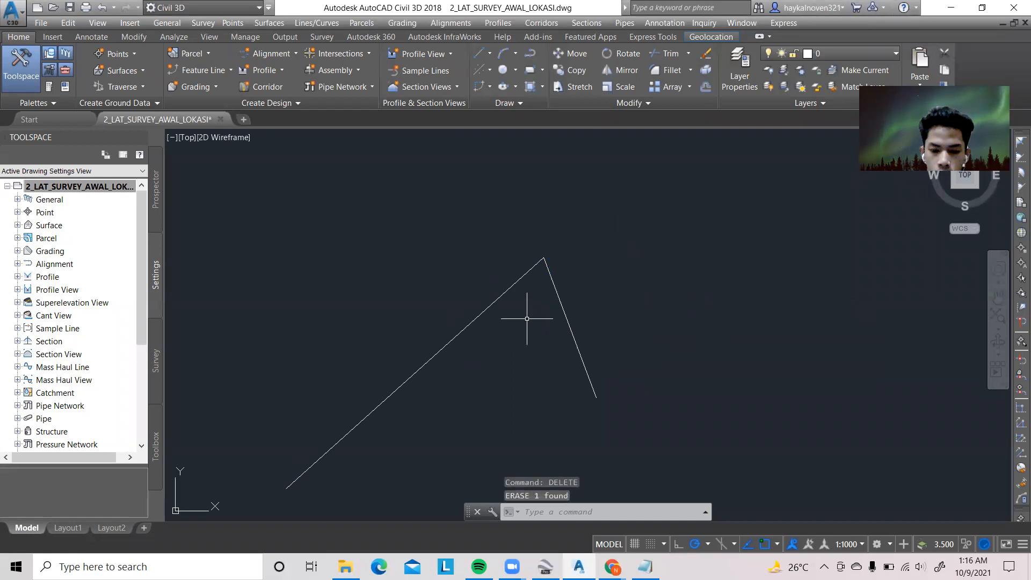
# Draw a polyline from the road line's lower-left endpoint, offset alongside the long segment, and bring it back to the peak
pyautogui.write('pl')
pyautogui.press('Return')
pyautogui.moveTo(286, 488); pyautogui.dragTo(329, 446, button='middle')
pyautogui.click(329, 446)
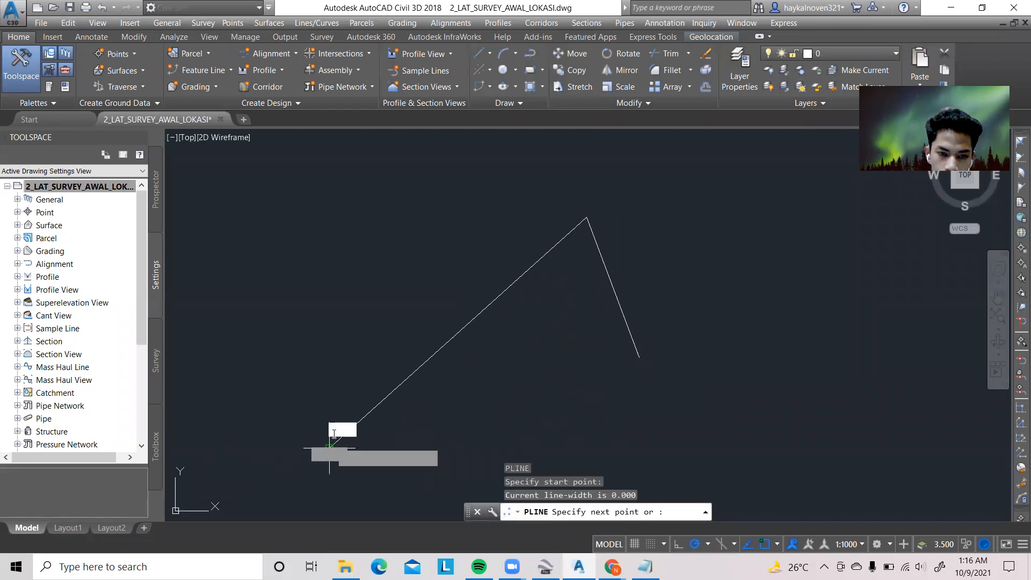
pyautogui.click(354, 390)
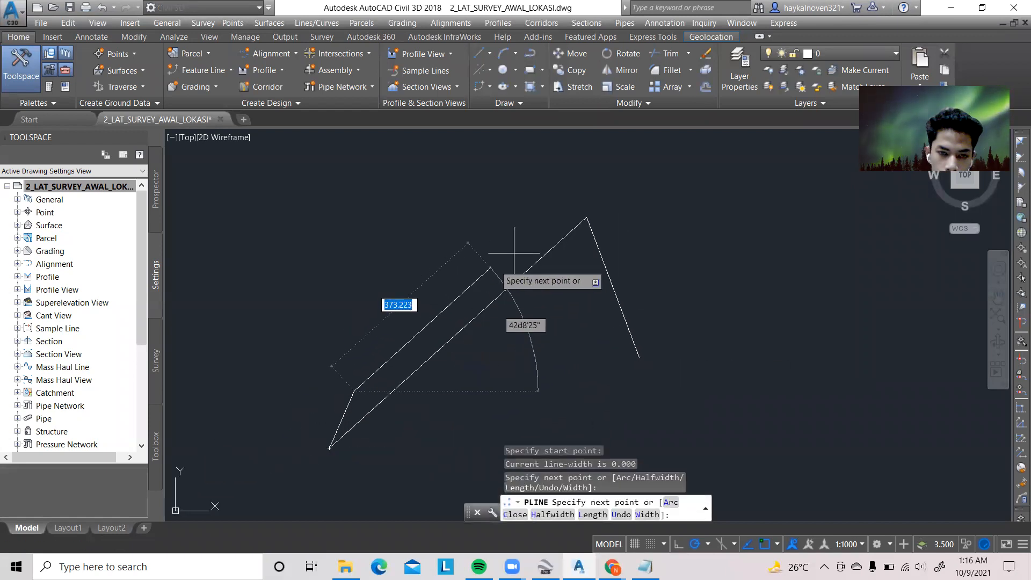
pyautogui.click(549, 219)
pyautogui.click(586, 217)
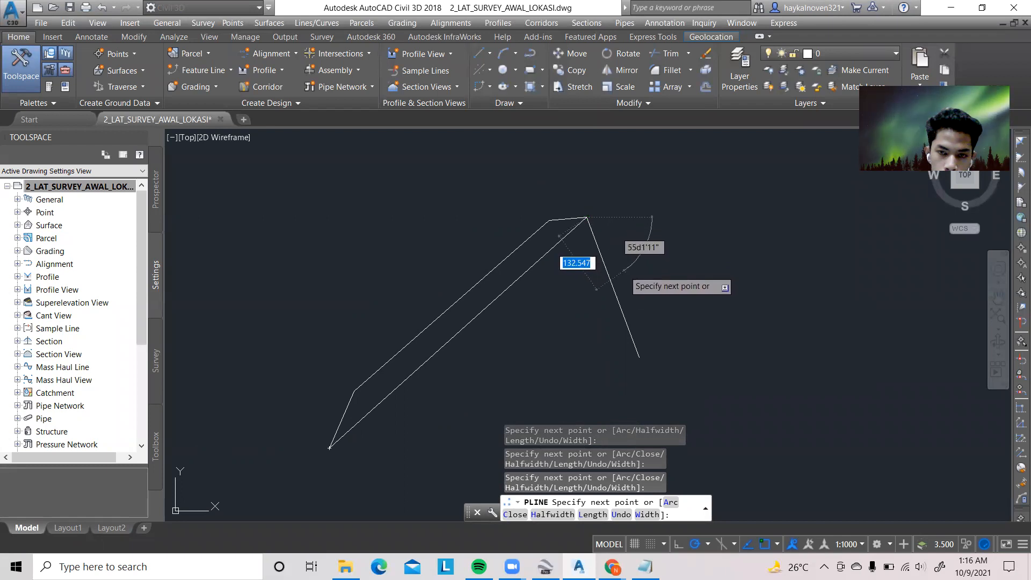
# Extend the polyline from the peak with zigzag segments about 130, 130 and 95 units long across the short road line, and finish it
pyautogui.click(624, 270)
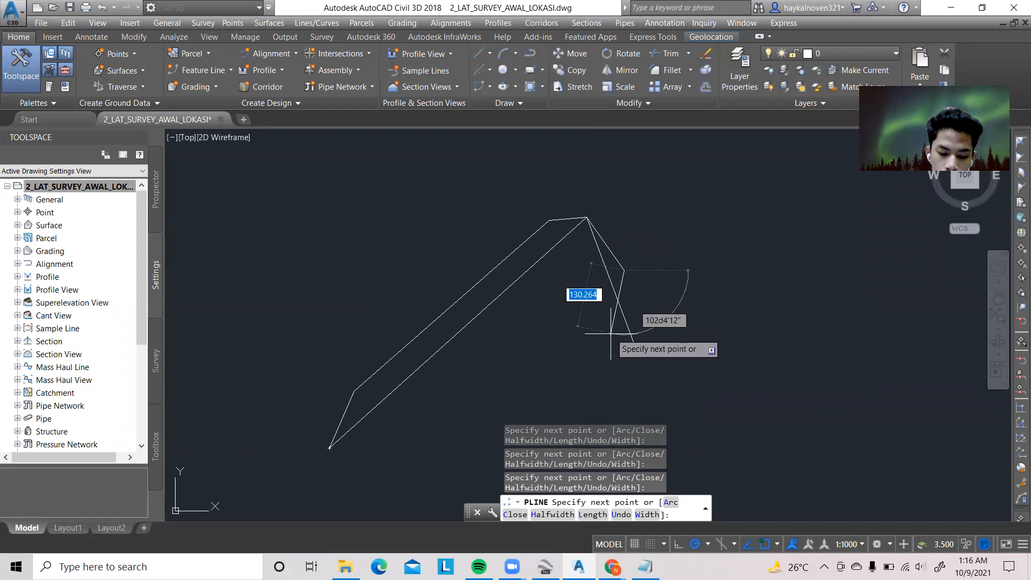
pyautogui.click(611, 334)
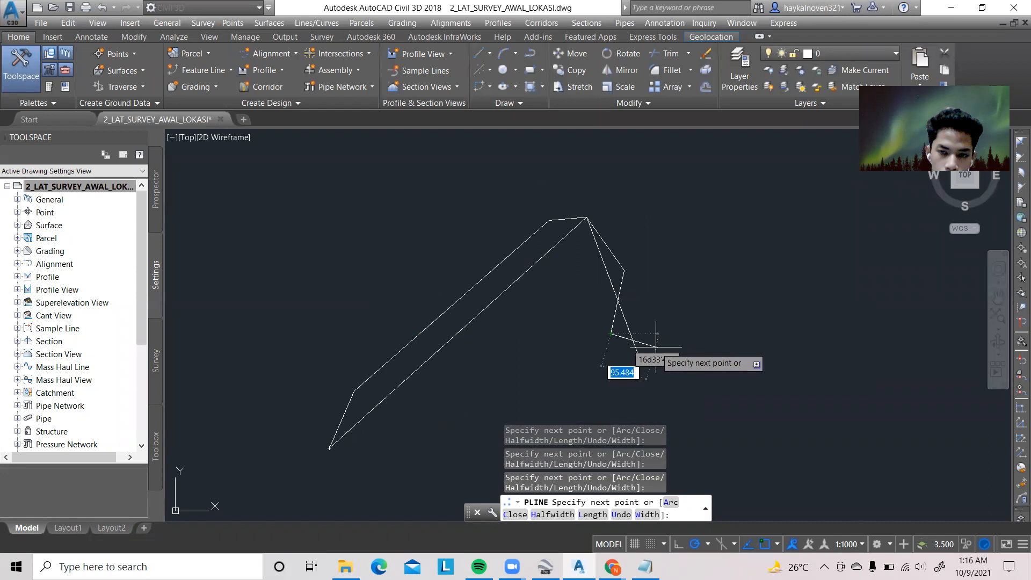
pyautogui.click(656, 347)
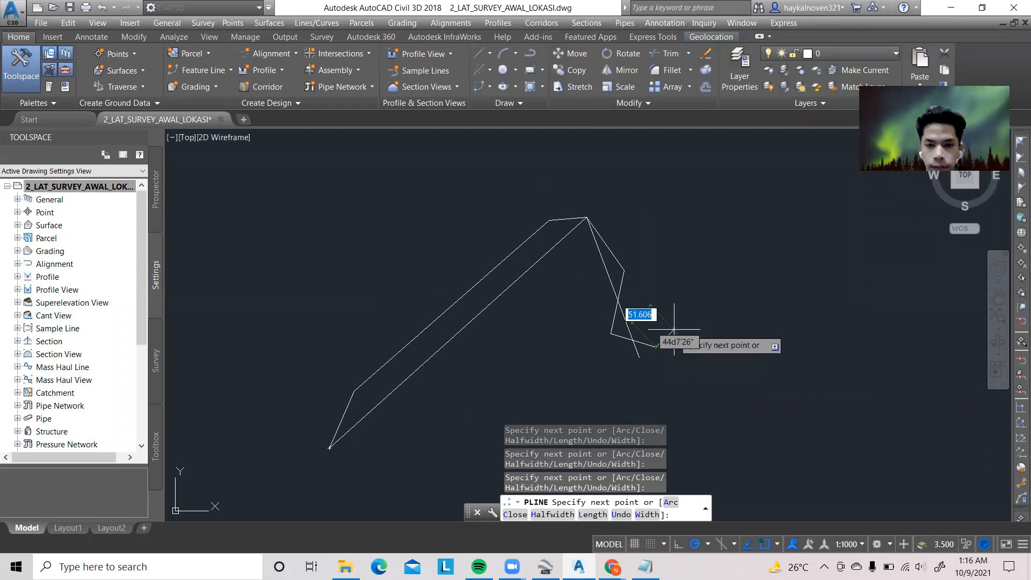
pyautogui.press('Escape')
# Set the lineweight of the new zigzag polyline to 0.25 mm in its properties
pyautogui.scroll(-2, 632, 298)
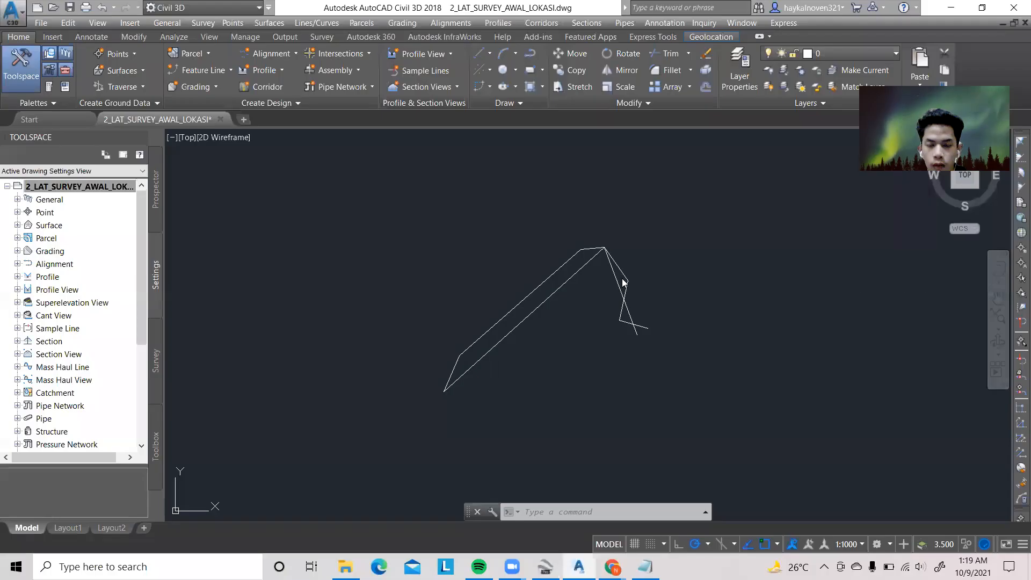
pyautogui.scroll(3, 620, 279)
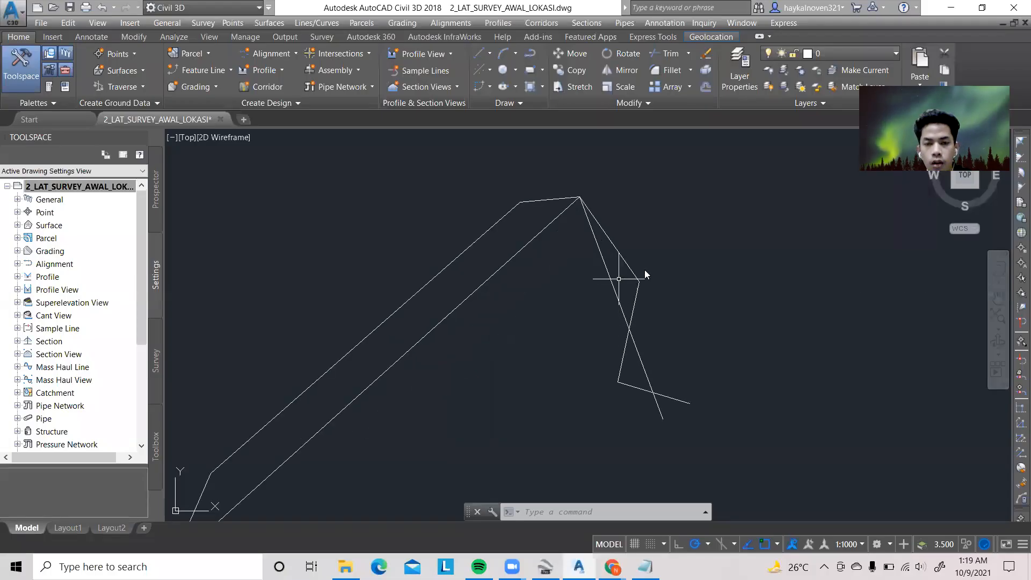
pyautogui.click(637, 281)
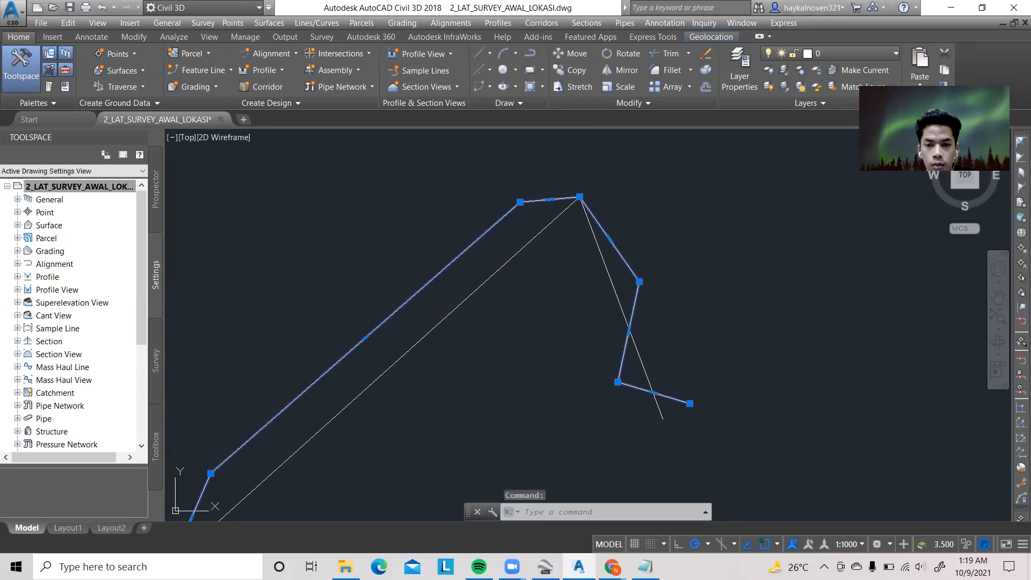
pyautogui.rightClick(653, 269)
pyautogui.click(708, 374)
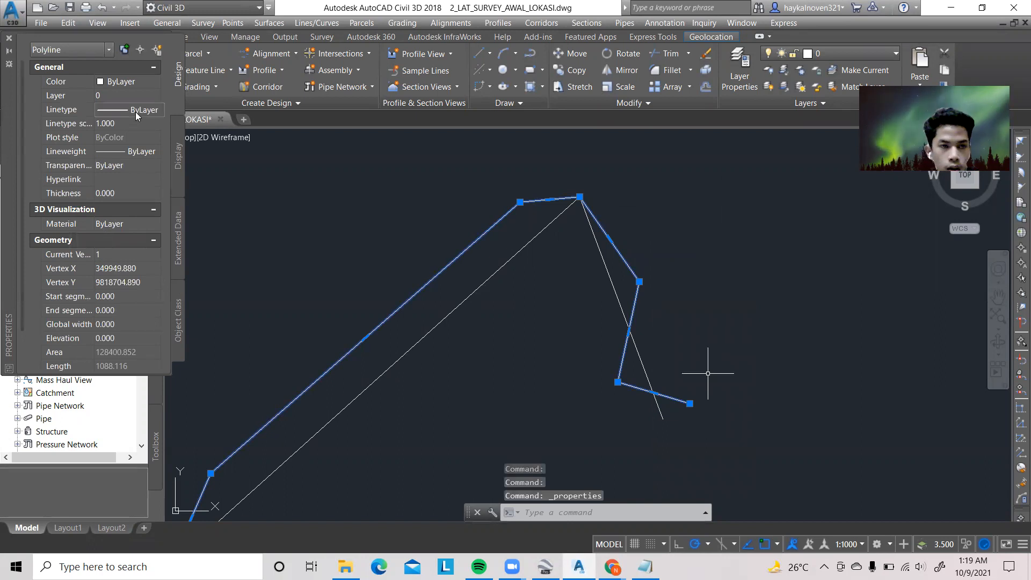
pyautogui.click(144, 154)
pyautogui.click(155, 151)
pyautogui.scroll(-1, 142, 218)
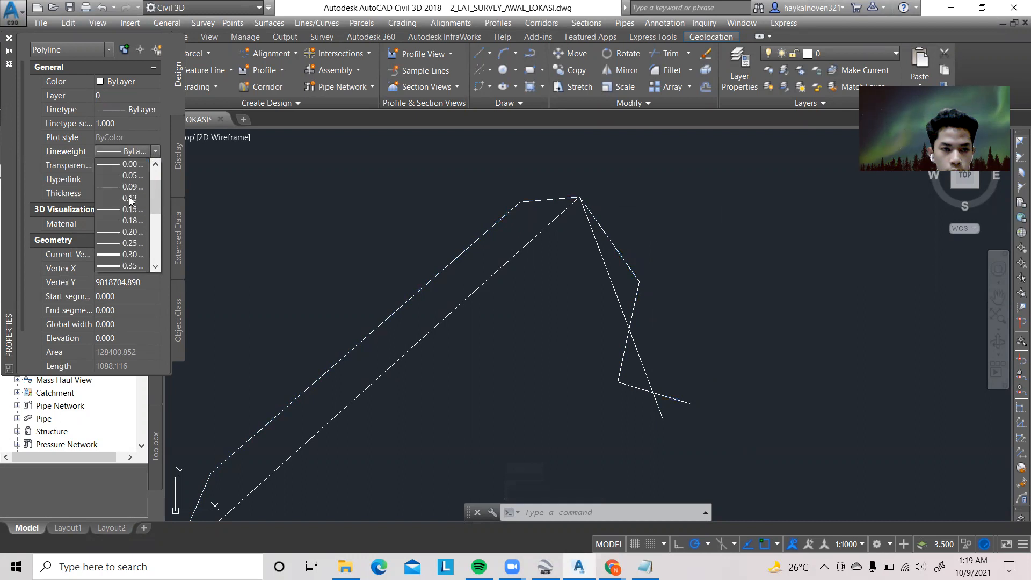
pyautogui.click(135, 243)
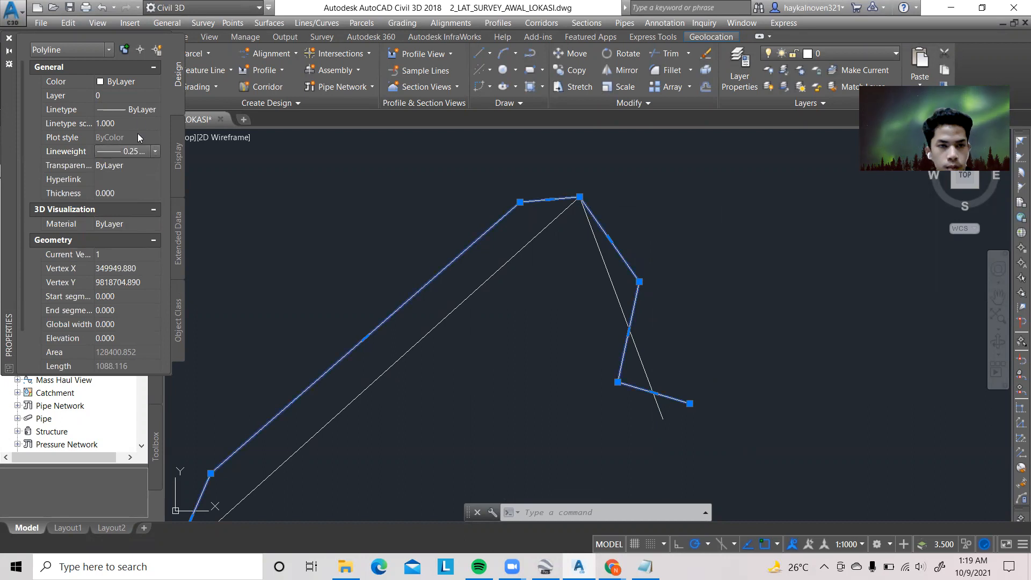
pyautogui.click(143, 113)
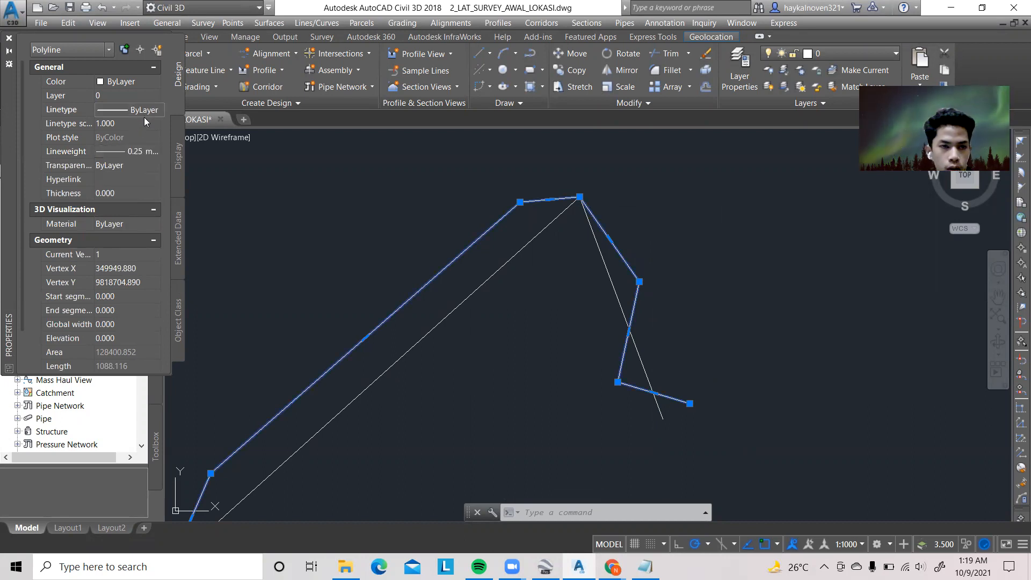
pyautogui.click(144, 152)
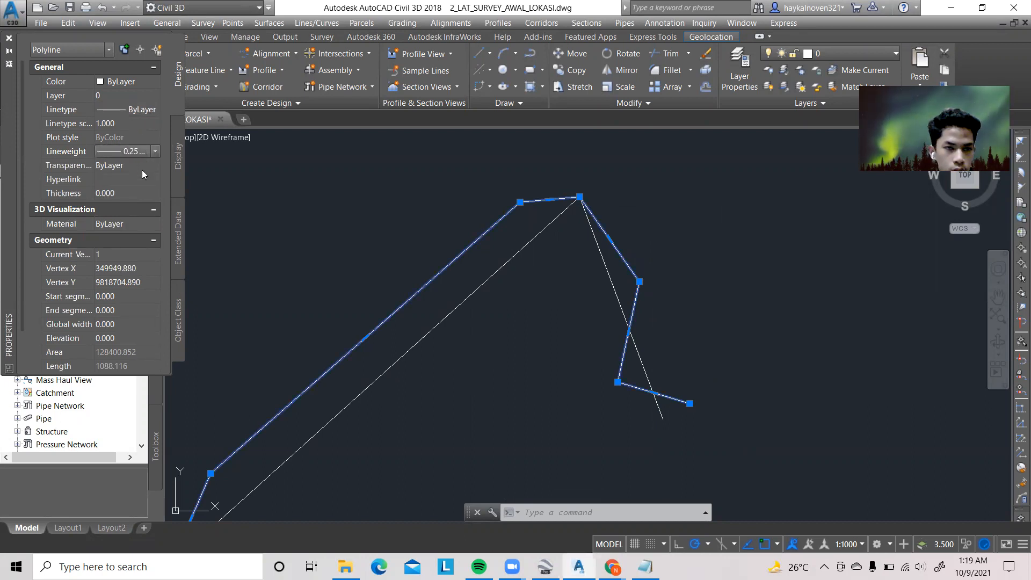
pyautogui.click(138, 166)
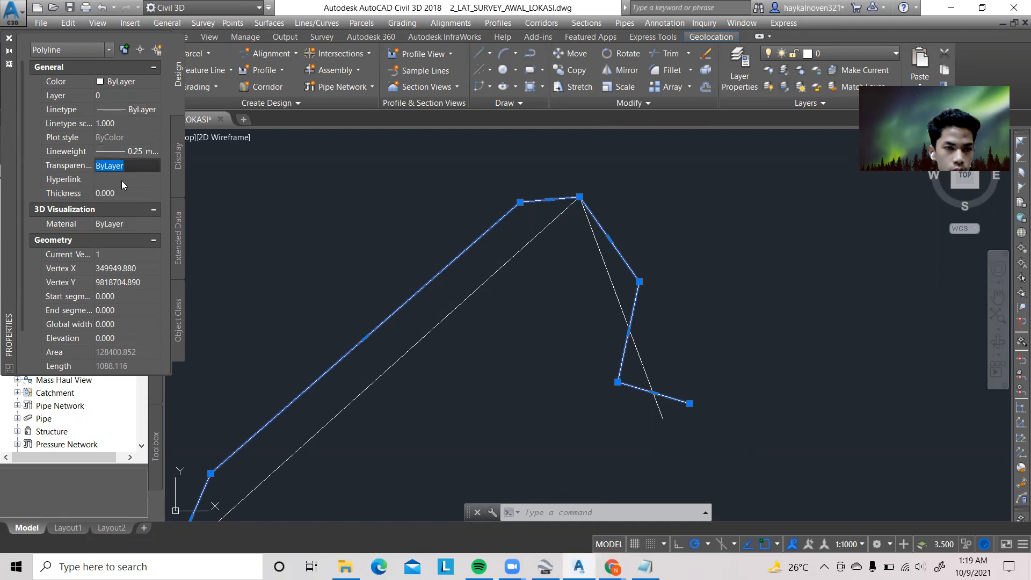
# Set the zigzag polyline's color to Cyan, deselect it, and save the drawing
pyautogui.click(124, 81)
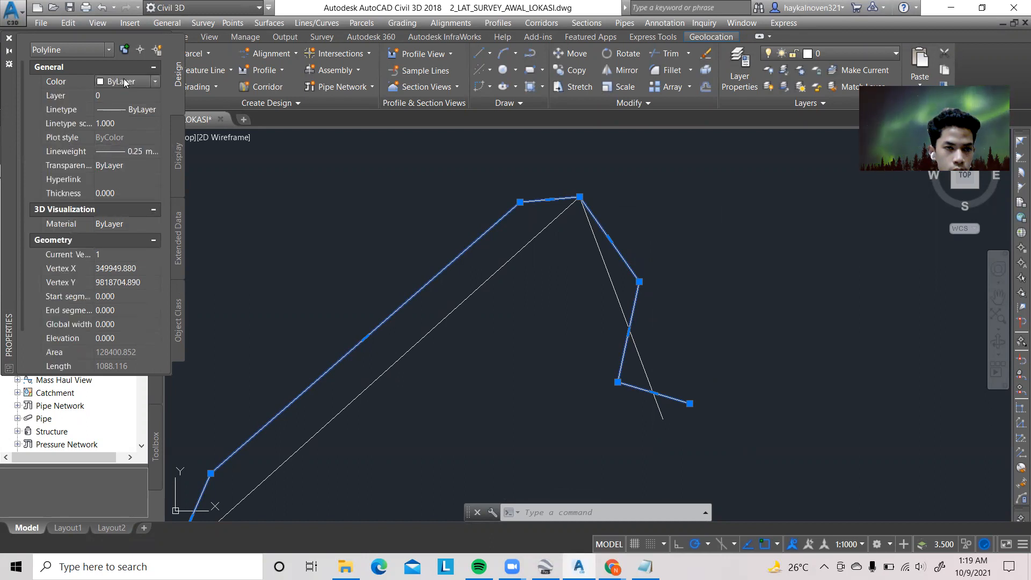
pyautogui.click(154, 80)
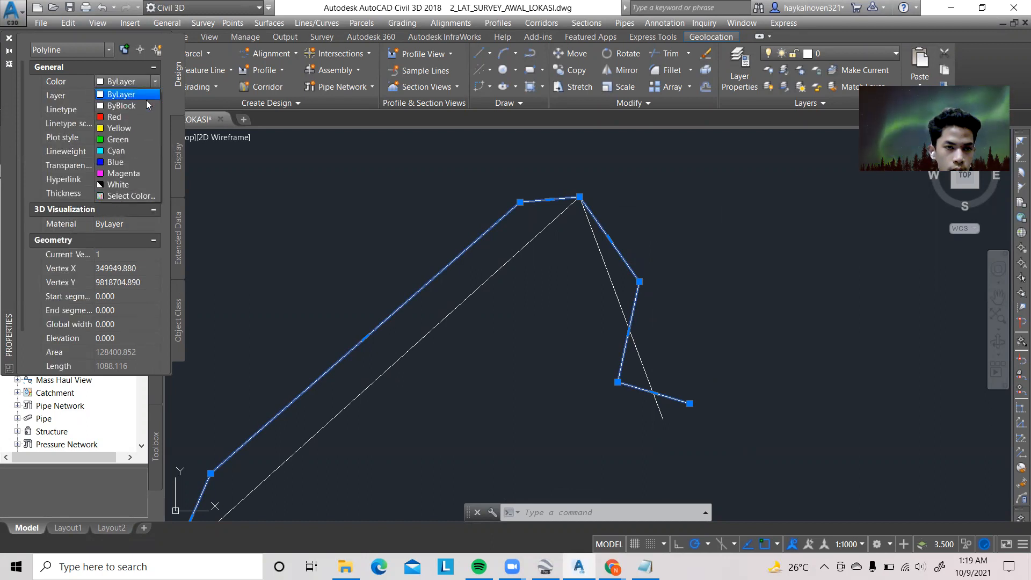
pyautogui.click(127, 153)
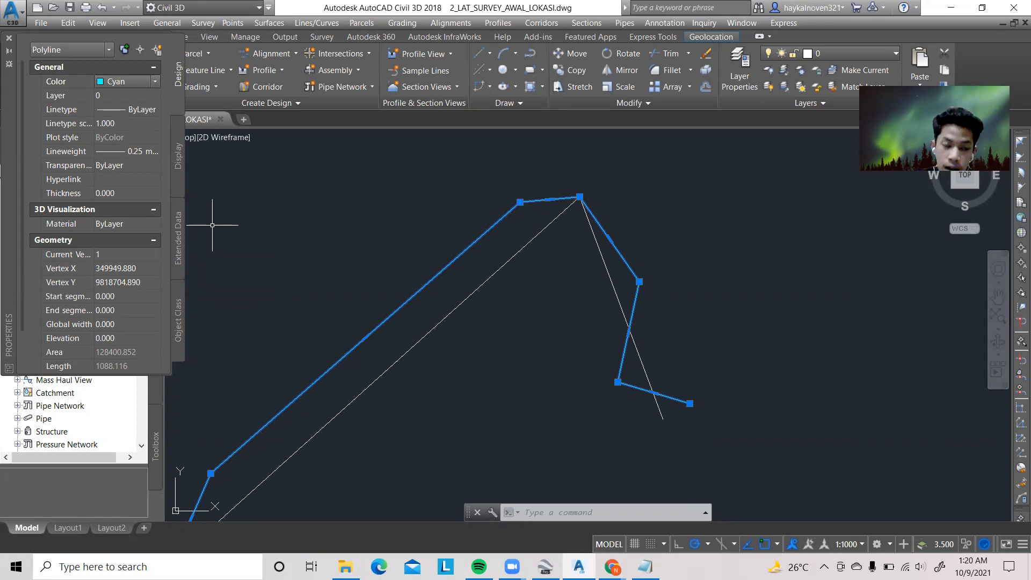
pyautogui.click(9, 40)
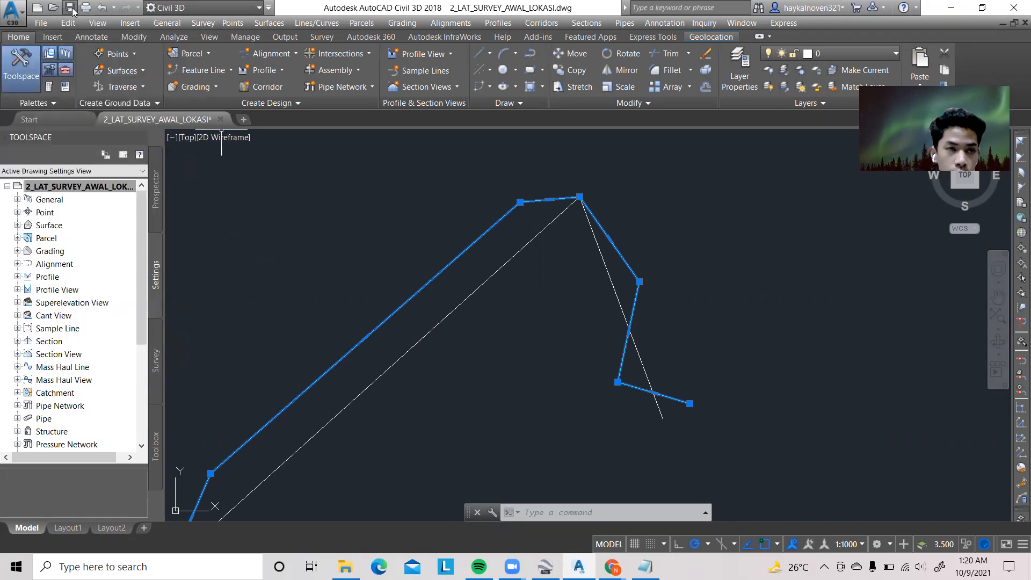
pyautogui.press('Escape')
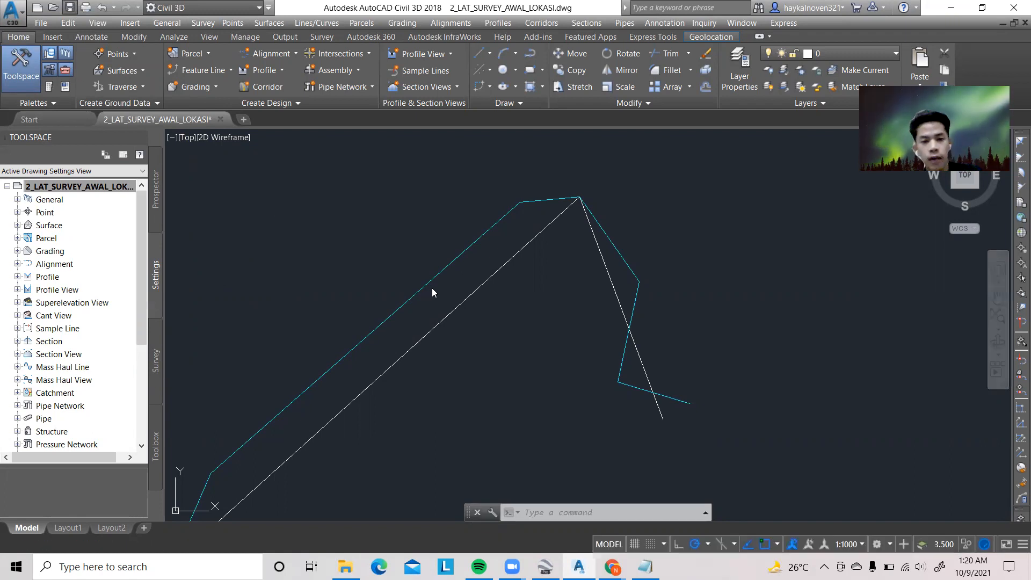
pyautogui.hotkey('ctrl', 's')
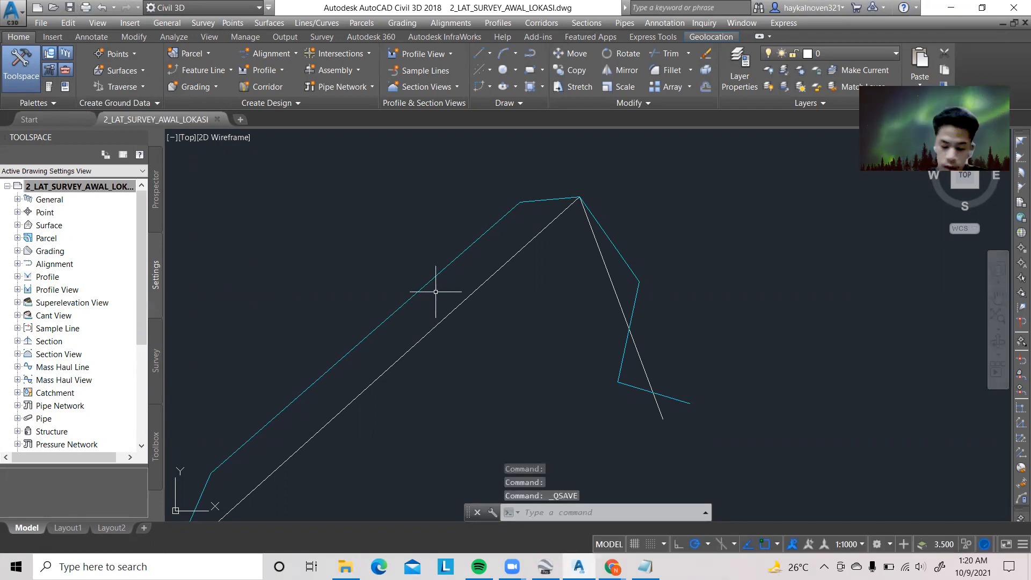
# Open the Export KML utility from the toolbox's Miscellaneous Utilities
pyautogui.click(156, 446)
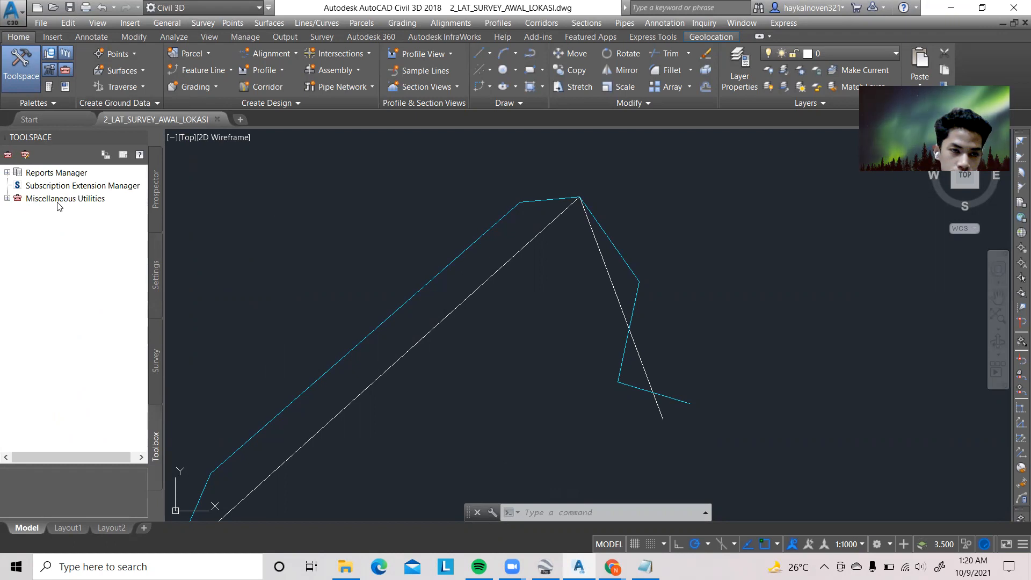
pyautogui.click(7, 200)
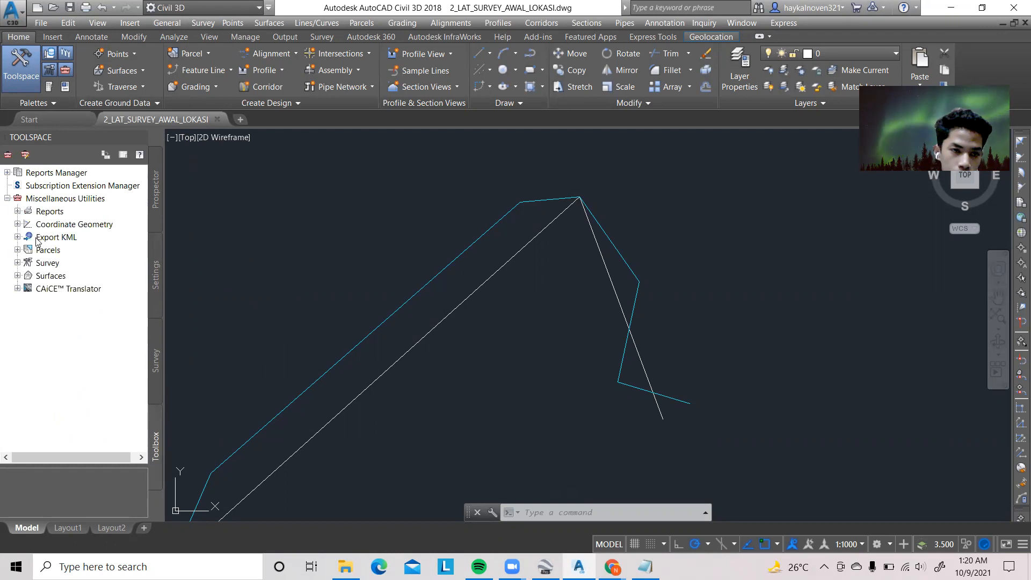
pyautogui.click(18, 237)
pyautogui.doubleClick(53, 239)
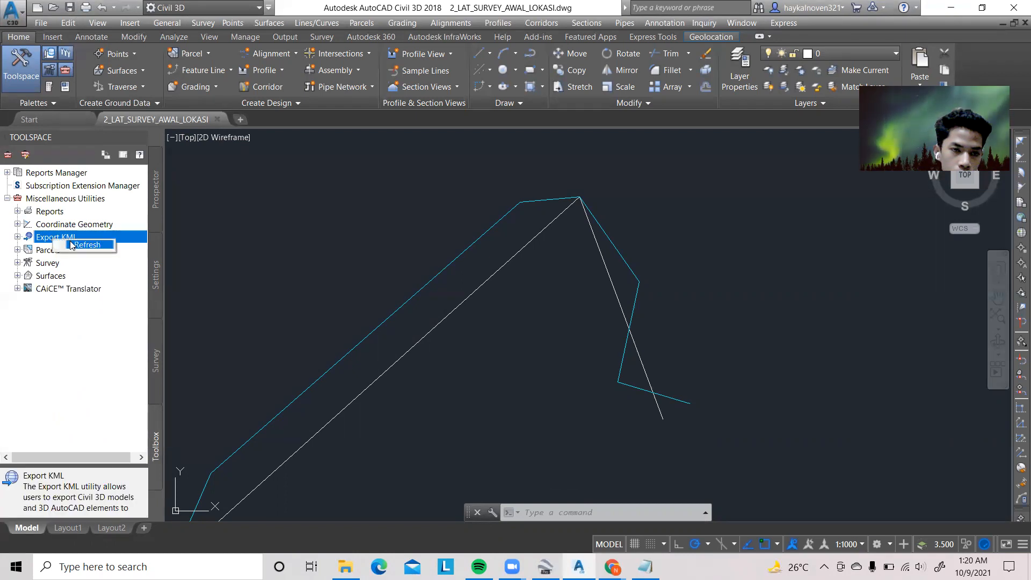
pyautogui.doubleClick(50, 239)
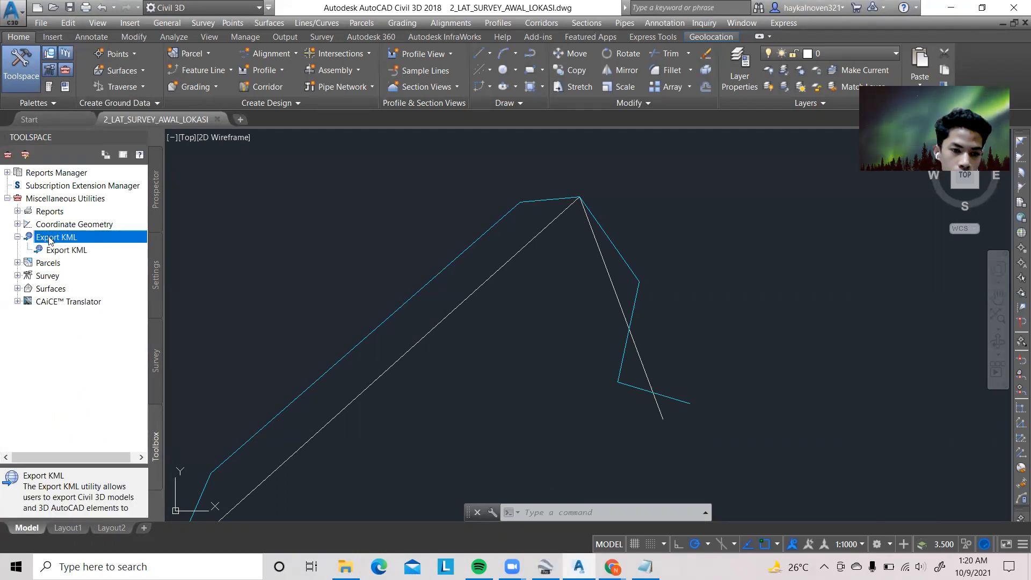
pyautogui.doubleClick(53, 250)
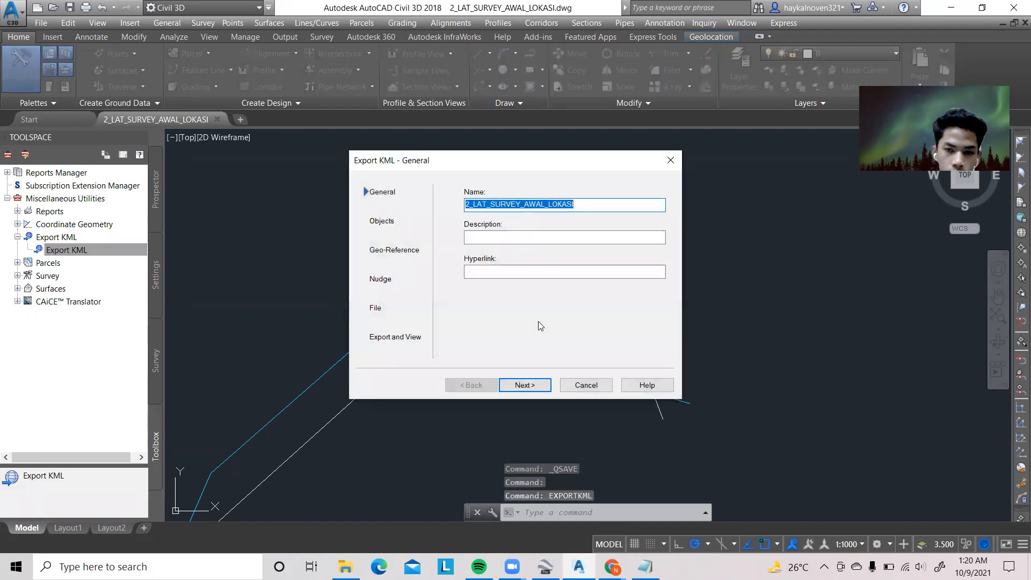
# Export all objects to 2_LAT_SURVEY_AWAL_LOKASI.kmz using the drawing coordinate system transform, with objects draped on the ground
pyautogui.click(578, 208)
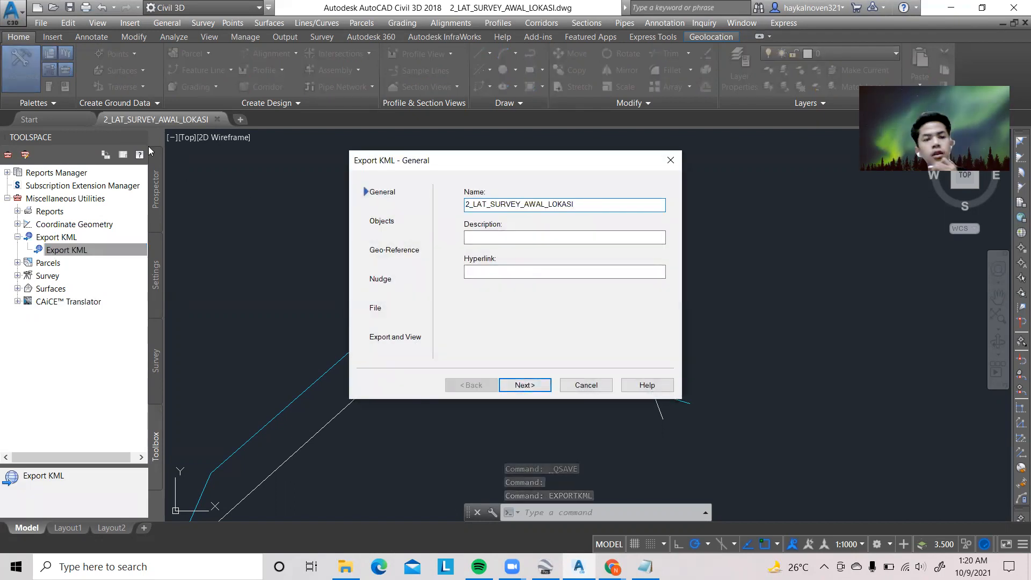
pyautogui.click(525, 385)
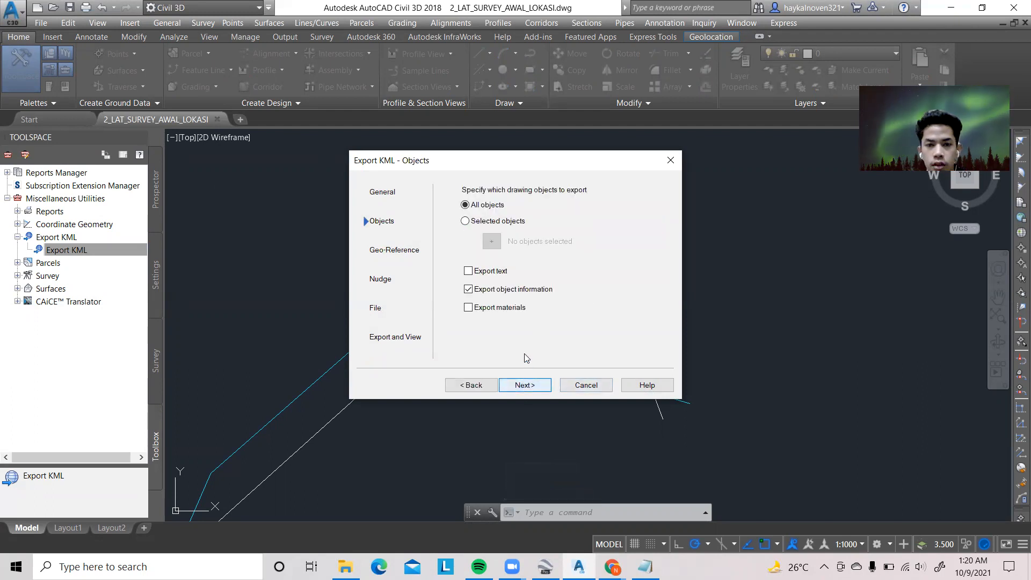
pyautogui.click(529, 385)
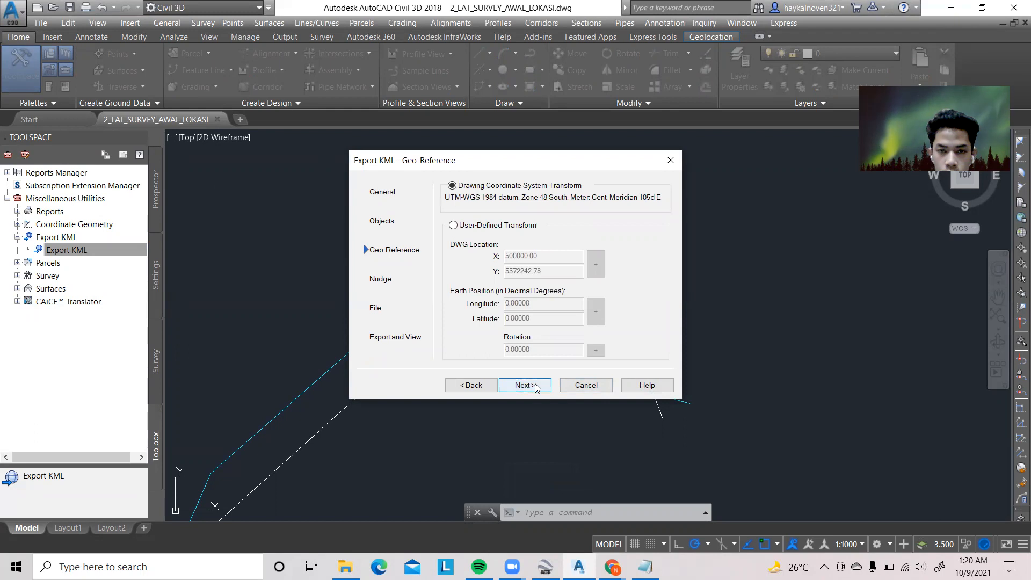
pyautogui.click(536, 386)
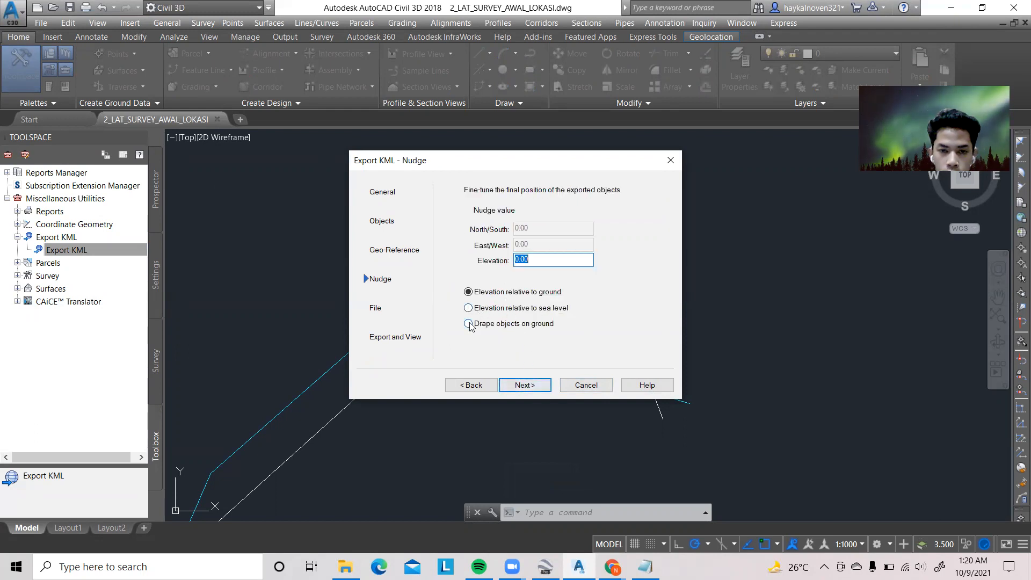
pyautogui.click(468, 324)
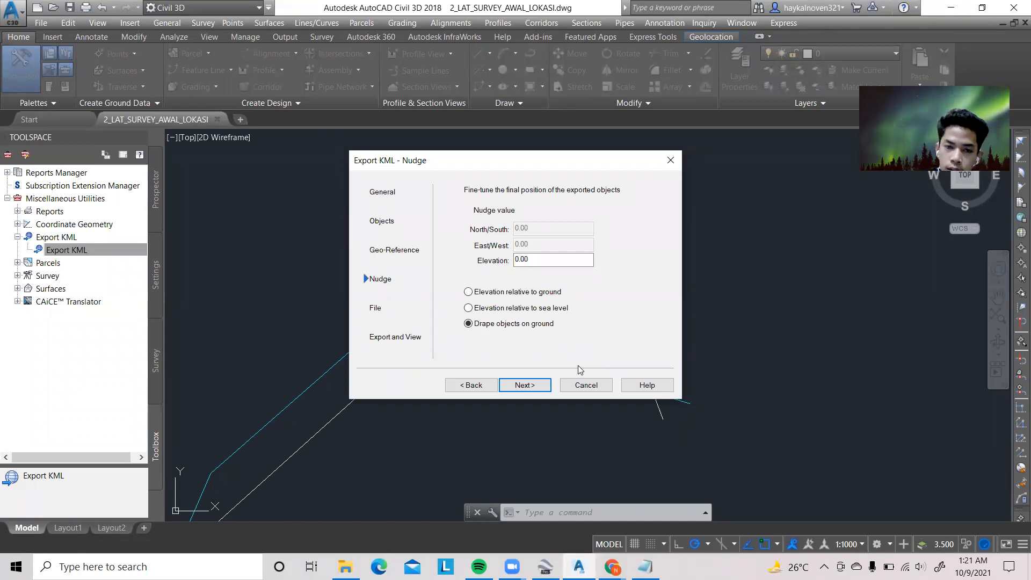
pyautogui.click(532, 383)
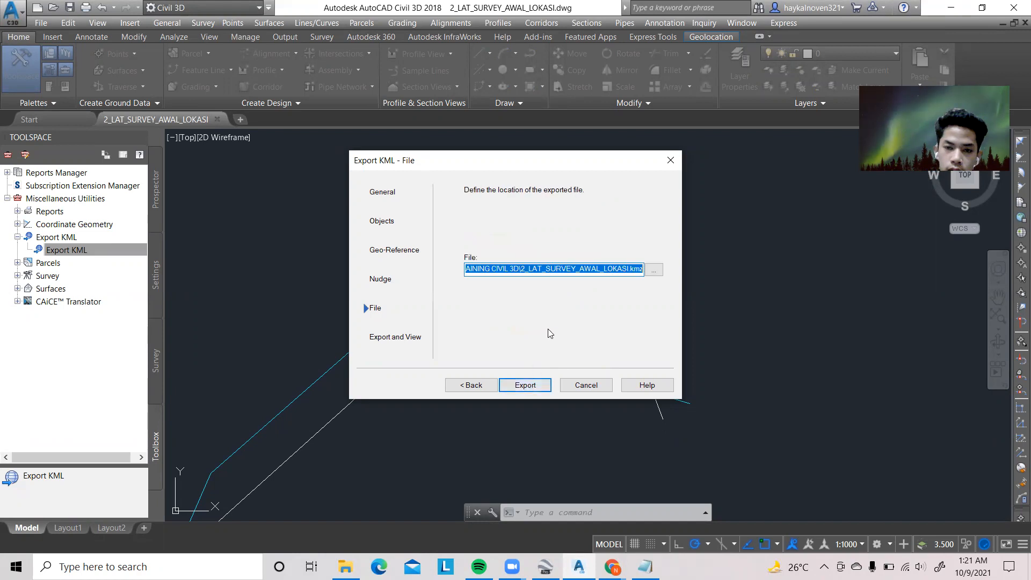
pyautogui.click(527, 383)
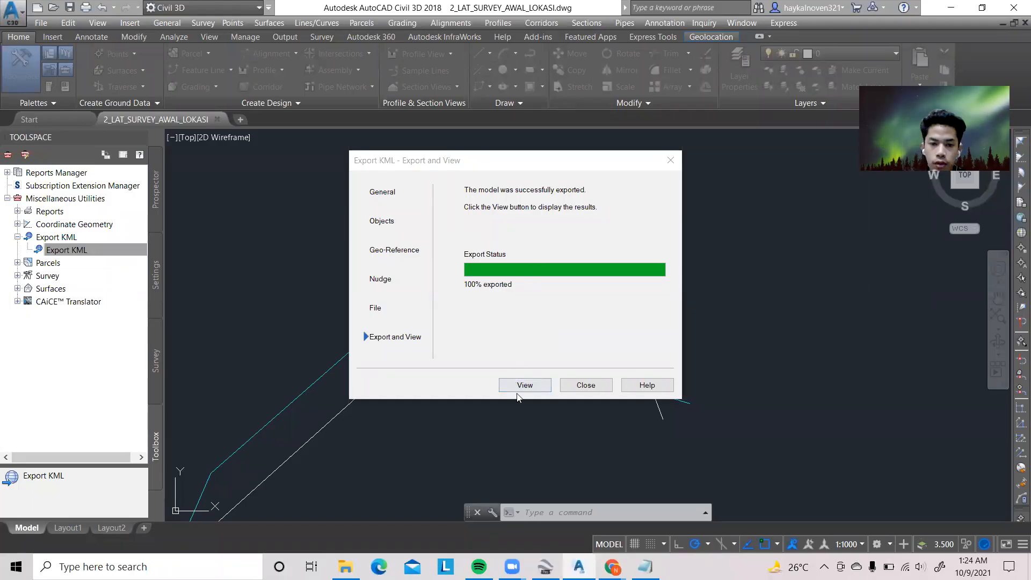
# View the exported 2_LAT_SURVEY_AWAL_LOKASI in Google Earth Pro, fly to its Model folder, and examine the route between the project placemarks
pyautogui.click(521, 386)
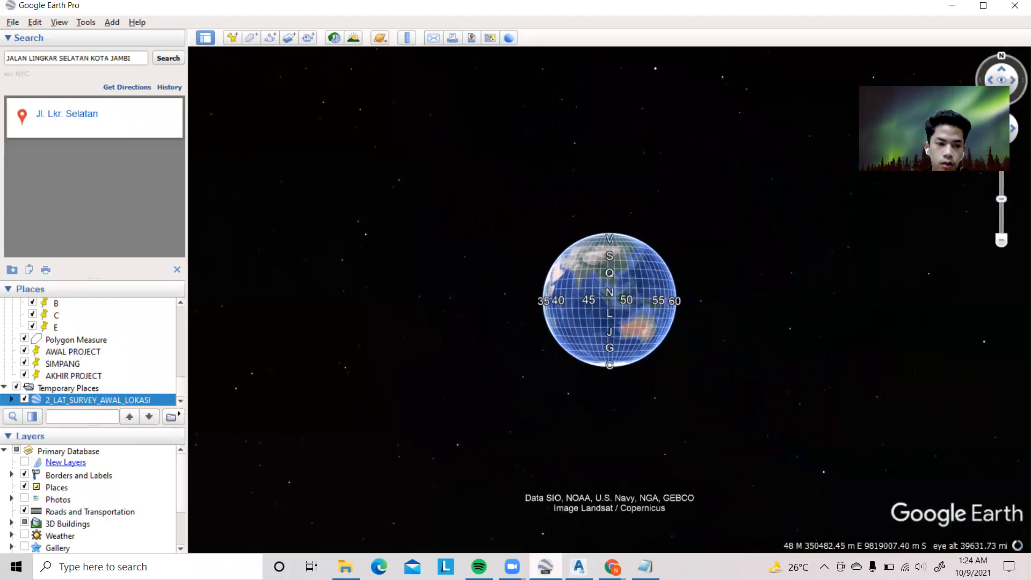
pyautogui.click(101, 399)
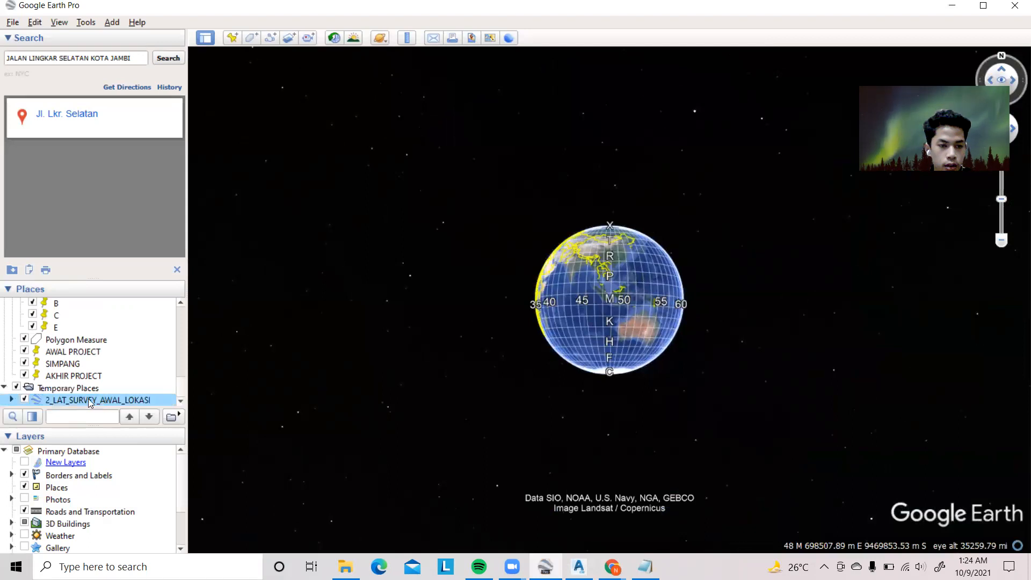
pyautogui.click(10, 400)
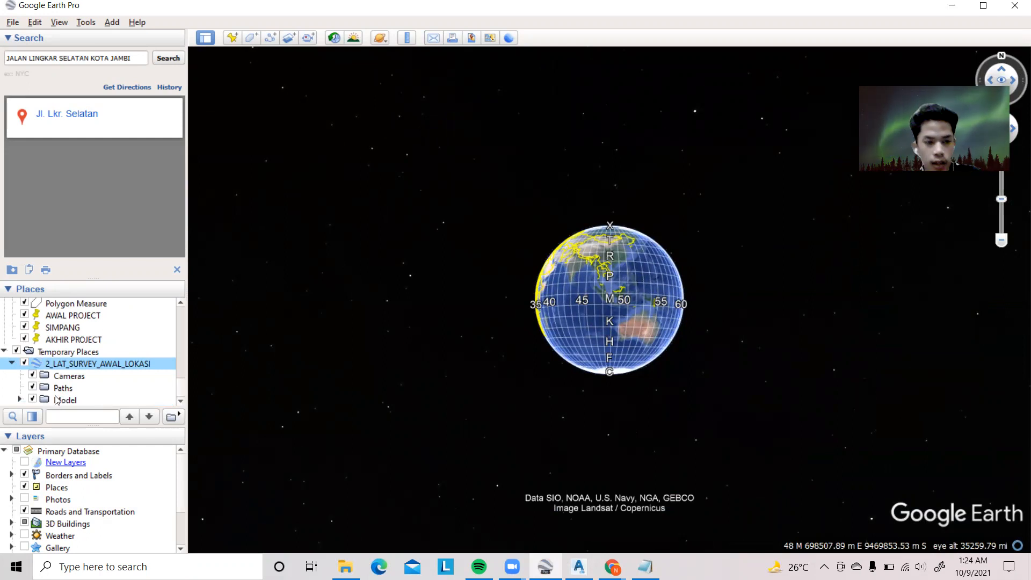
pyautogui.doubleClick(57, 400)
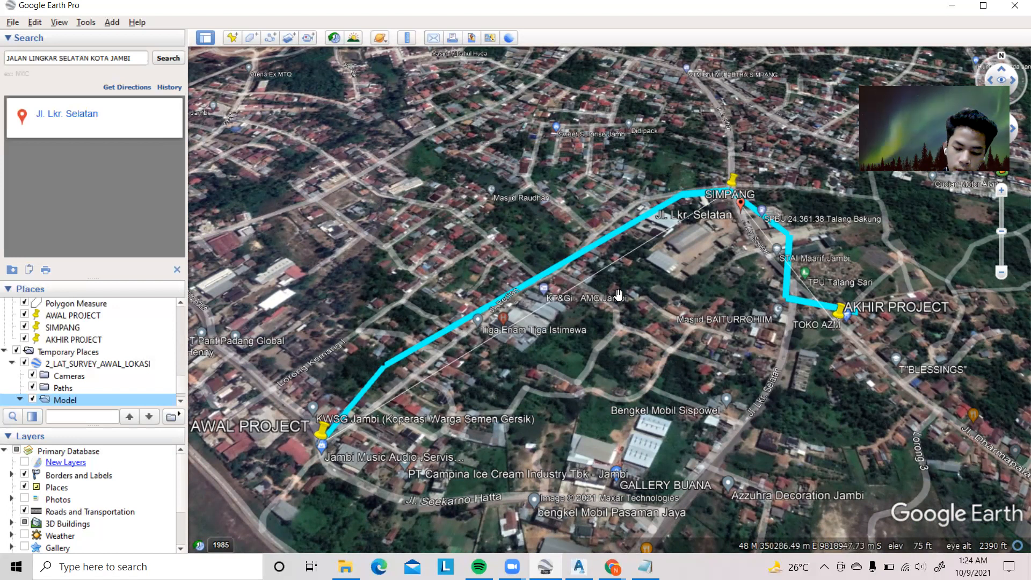
pyautogui.moveTo(684, 296)
pyautogui.mouseDown(button='middle')
pyautogui.moveTo(663, 296)
pyautogui.moveTo(676, 298)
pyautogui.mouseUp(button='middle')
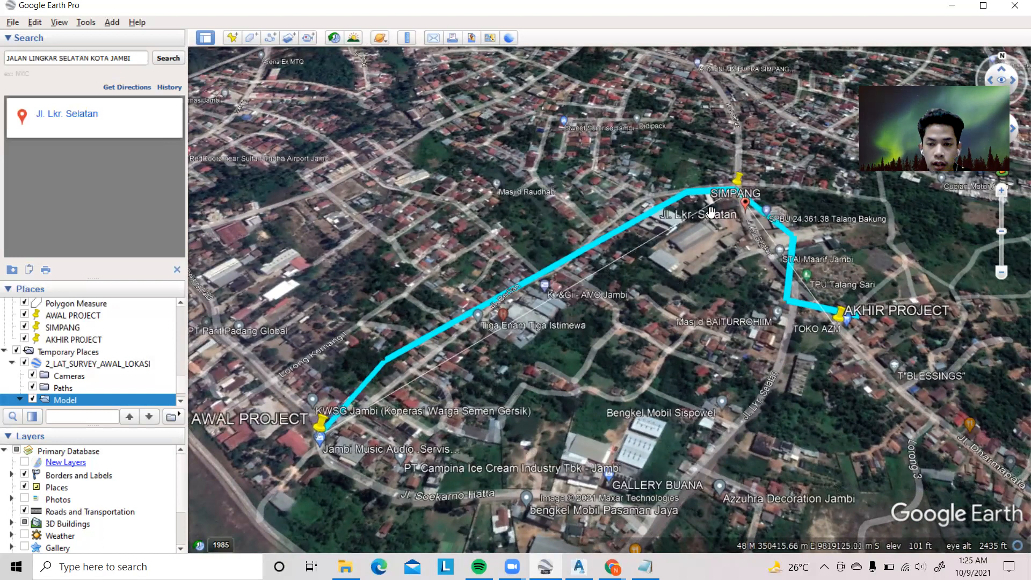
pyautogui.moveTo(711, 212); pyautogui.dragTo(692, 252)
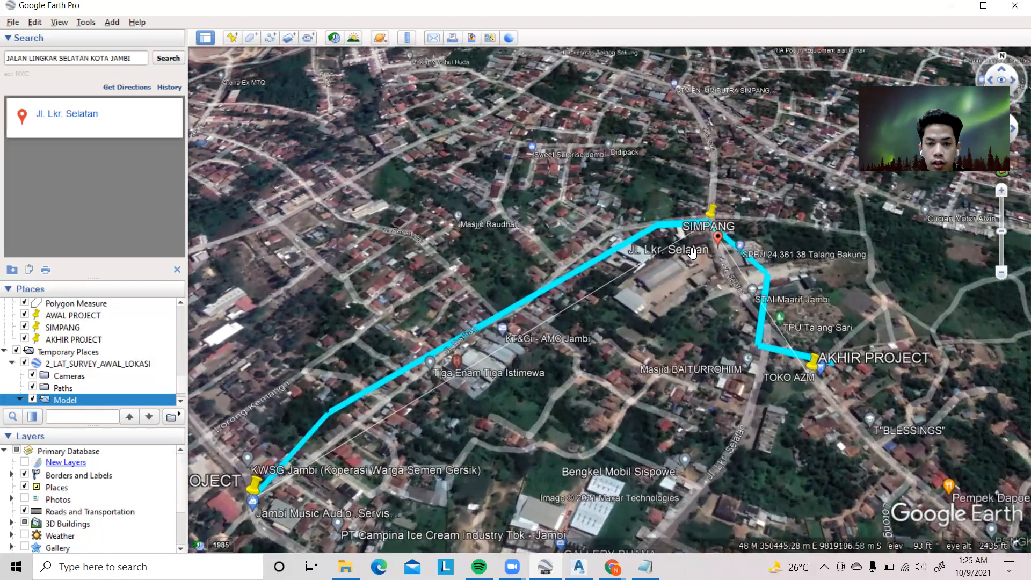